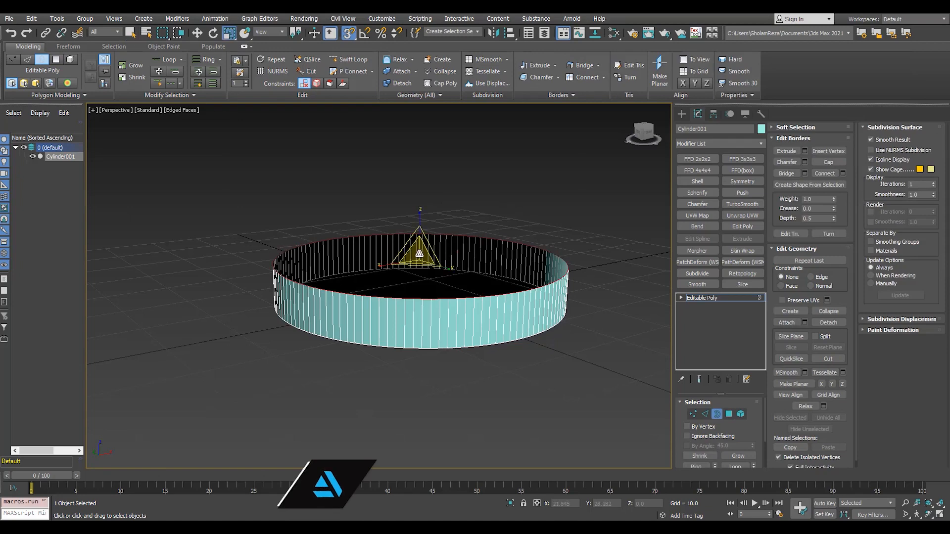
Extrude the short cylinder's top border inward, and extend it upward into a tall wall ending at about Z 72.6.
left_click_drag(420, 255, 425, 99, "shift")
key("w")
scroll(418, 224, "down", 2)
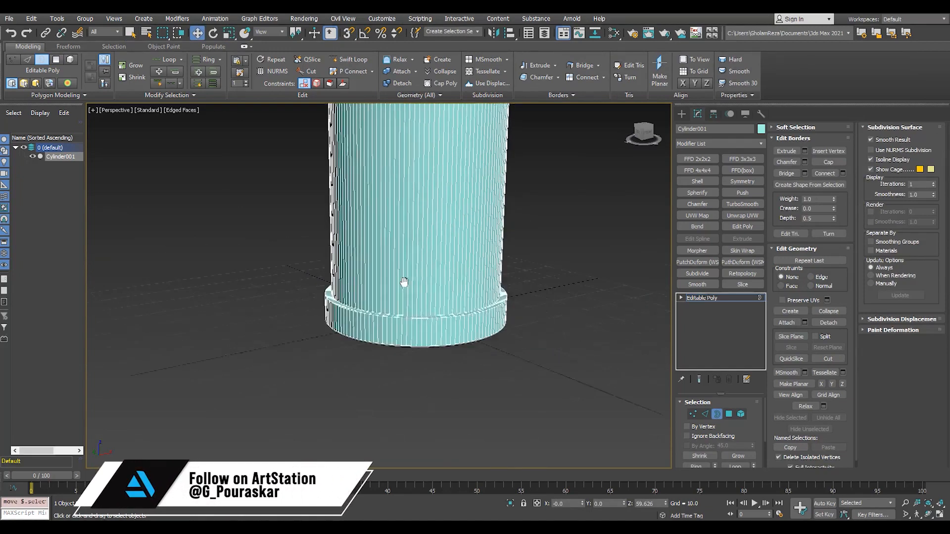
middle_click_drag(406, 124, 412, 177)
left_click_drag(411, 177, 412, 113)
scroll(418, 200, "down", 3)
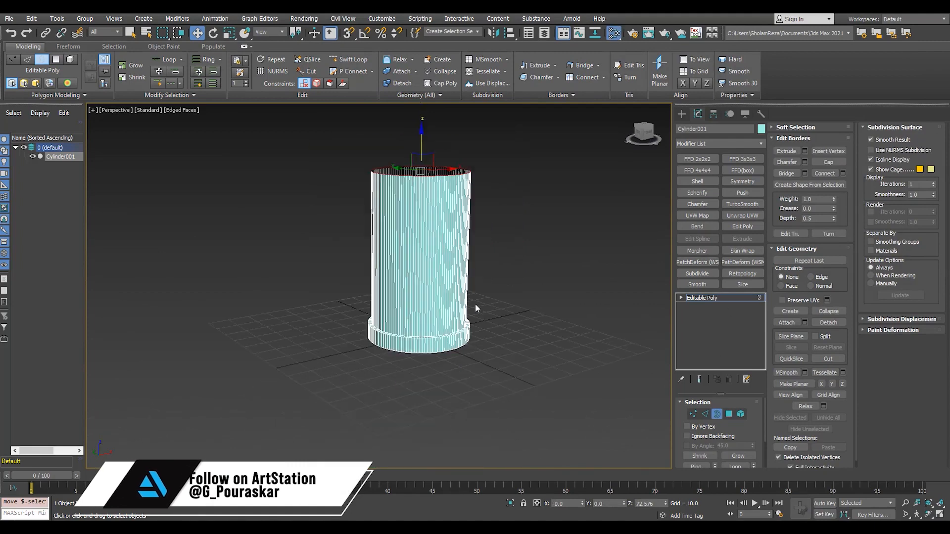
Create a Standard (Legacy) material, assign it to the cylinder, and leave border editing.
type("m")
type("sta")
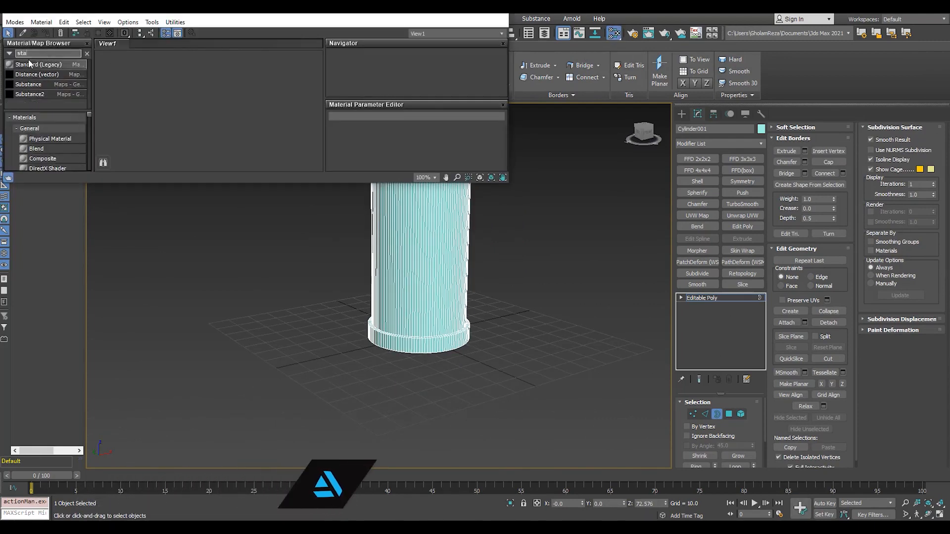
double_click(31, 64)
double_click(223, 56)
left_click(45, 33)
key("m")
middle_click_drag(537, 213, 519, 235)
key("F4")
left_click(707, 297)
scroll(418, 263, "up", 4)
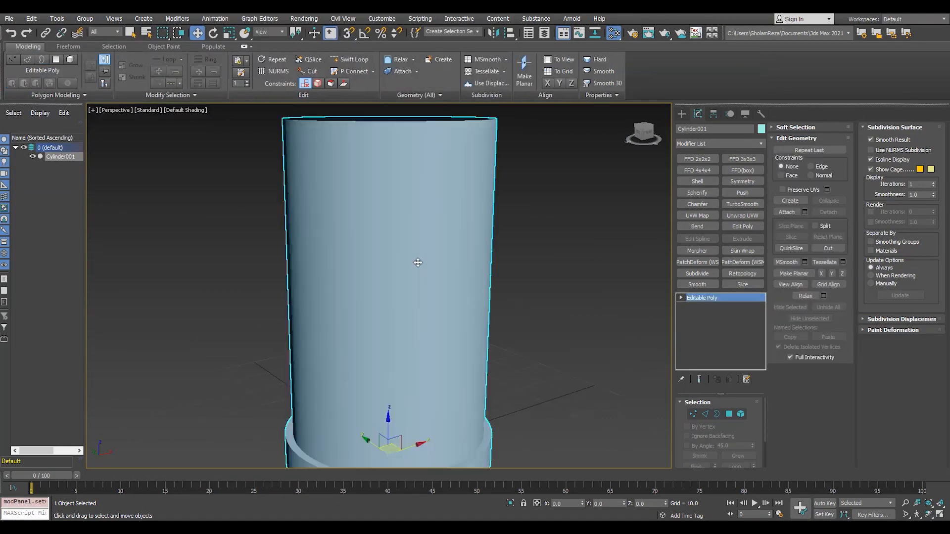
Select the ring of polygons forming the tall upper wall and detach it as a clone.
key("F4")
key("4")
left_click(394, 261)
left_click(397, 261, "shift")
scroll(395, 261, "down", 5)
key("alt+d")
left_click(464, 282)
left_click(506, 271)
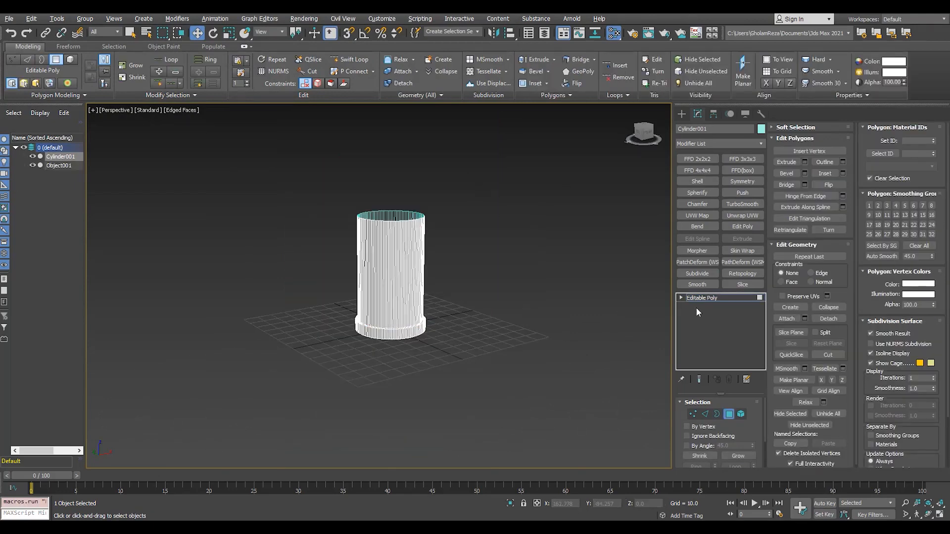
Leave polygon editing on the cylinder and select the detached wall copy.
left_click(699, 298)
left_click(402, 267)
scroll(403, 267, "up", 4)
middle_click_drag(403, 267, 383, 312, "alt")
scroll(382, 311, "down", 2)
key("e")
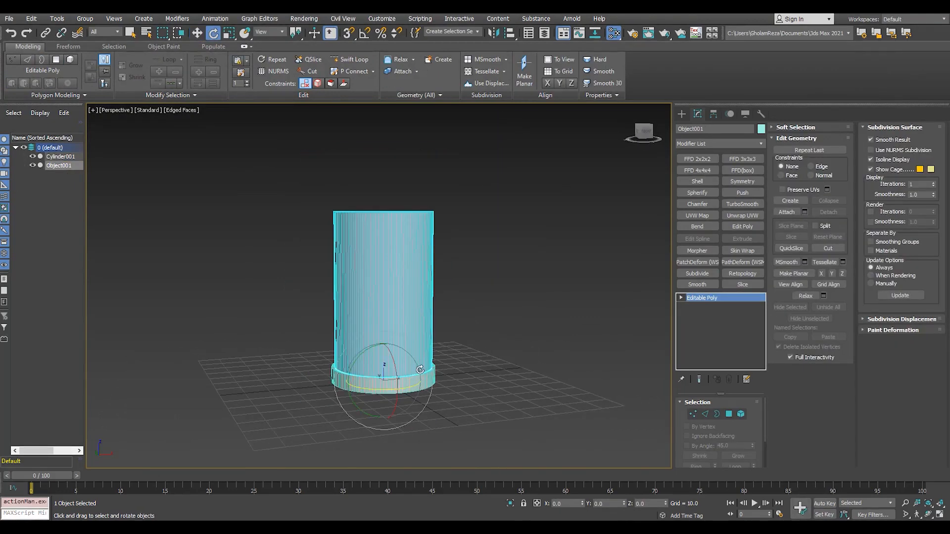
left_click_drag(356, 350, 320, 369)
key("ctrl+z")
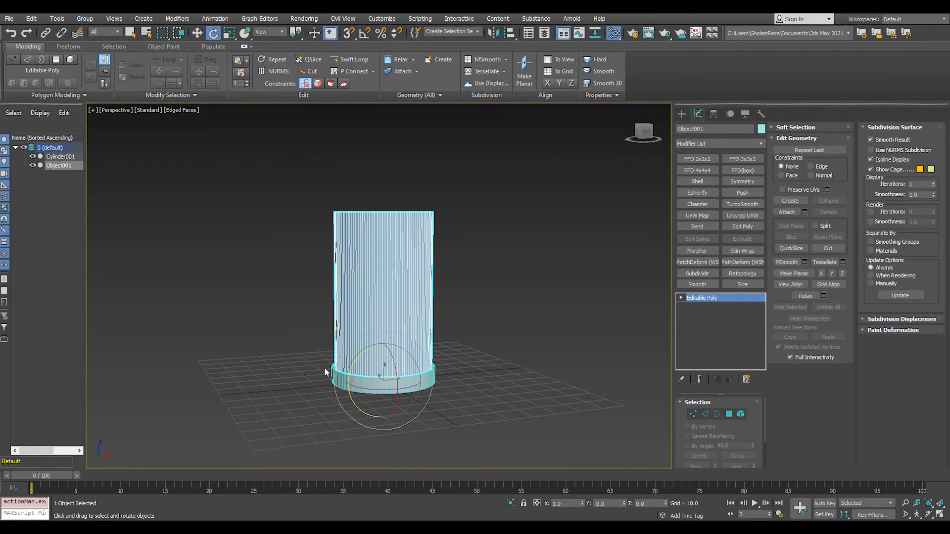
Scale the copy's polygons to 86% in X and Y, keeping Z at 100%.
key("4")
key("r")
scroll(369, 319, "up", 4)
middle_click_drag(375, 317, 388, 344, "alt")
left_click_drag(362, 281, 362, 285)
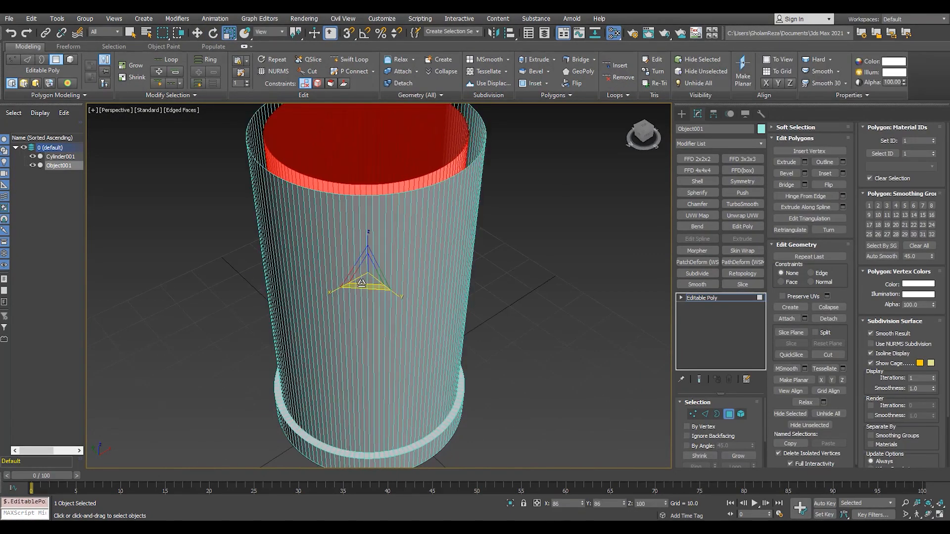
key("4")
Tilt the narrowed tube copy sideways about its base and enable angle snap.
middle_click_drag(391, 346, 377, 316, "alt")
scroll(378, 342, "down", 4)
key("e")
scroll(388, 364, "up", 3)
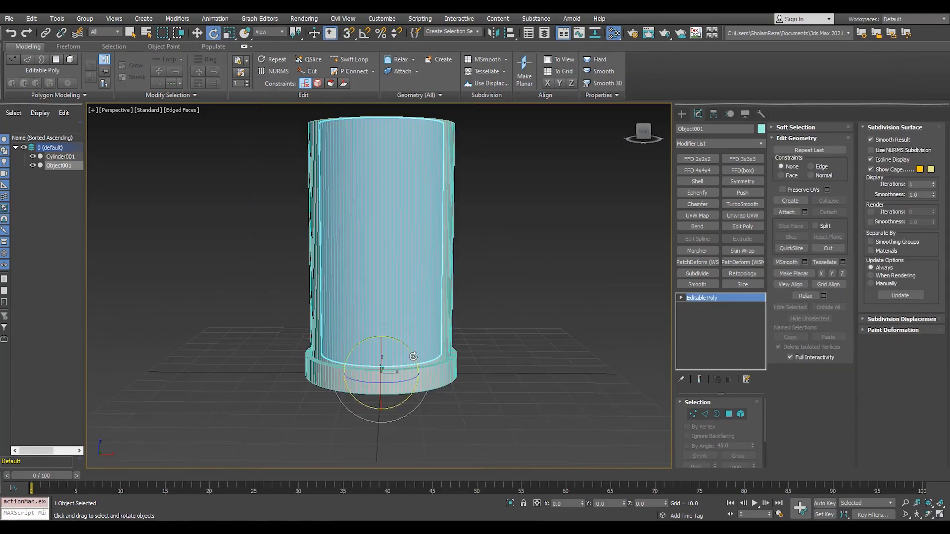
left_click_drag(401, 353, 385, 340)
key("a")
middle_click_drag(385, 341, 350, 344, "alt")
In the front view, raise the tilted copy to about Z 13 and tilt it slightly further.
key("f")
scroll(421, 244, "down", 4)
middle_click_drag(422, 244, 374, 383)
key("w")
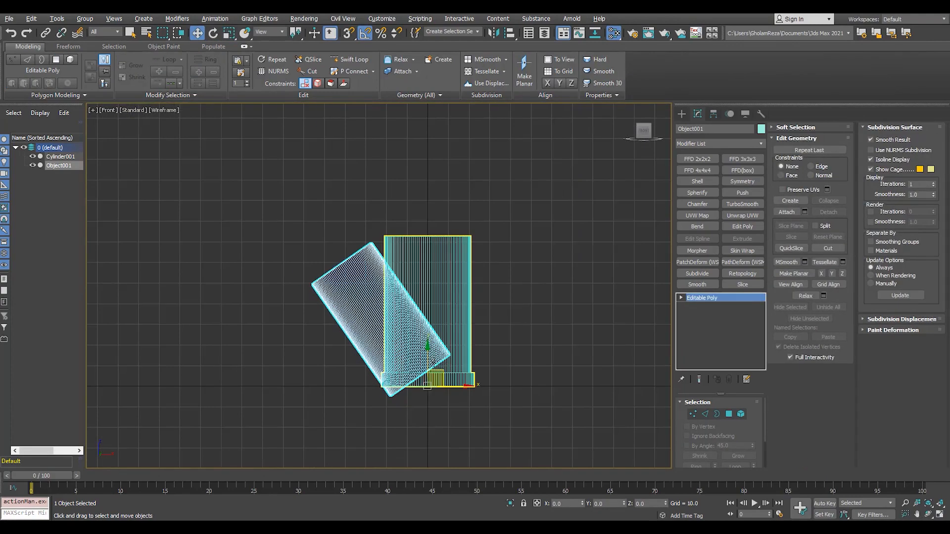
left_click_drag(429, 362, 445, 342)
scroll(451, 350, "up", 2)
key("e")
key("w")
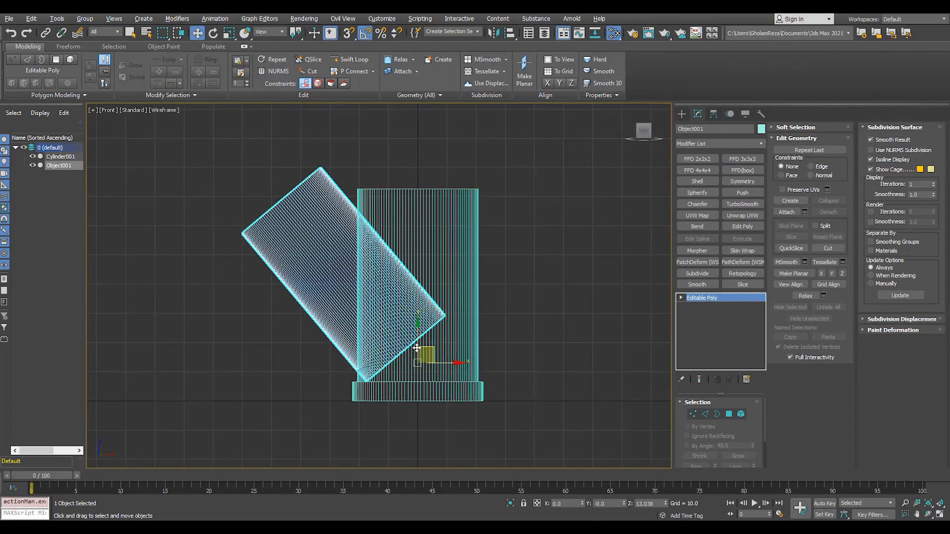
Resize the tilted tube against the upright one and clear the selection.
key("p")
mouse_move(424, 327)
middle_mouse_down("alt")
mouse_move(366, 312)
mouse_move(385, 290)
mouse_move(404, 322)
mouse_move(438, 328)
mouse_move(541, 397)
middle_mouse_up("alt")
key("ctrl+d")
left_click(406, 328)
key("r")
key("ctrl+d")
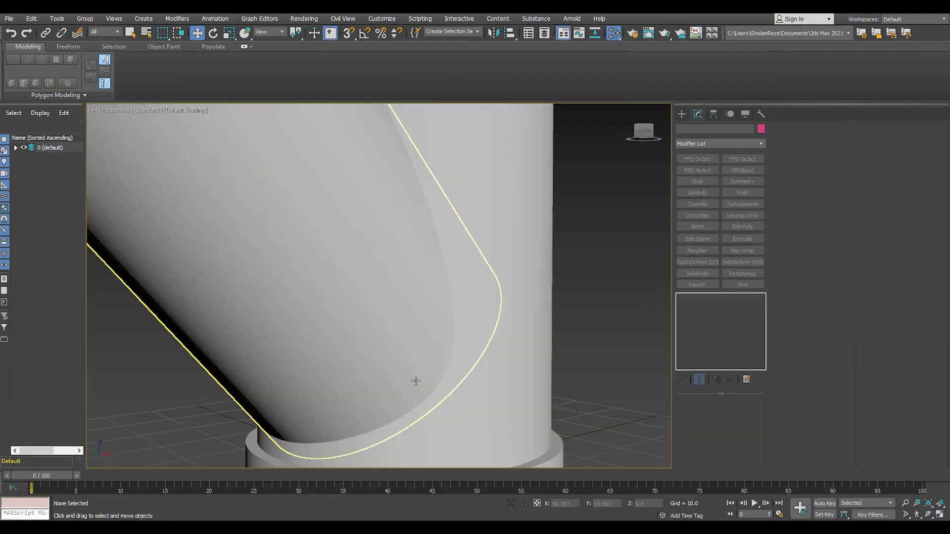
In the top view, draw a box about 6 long, 17.9 wide and 20.6 high over the tubes' overlap.
key("t")
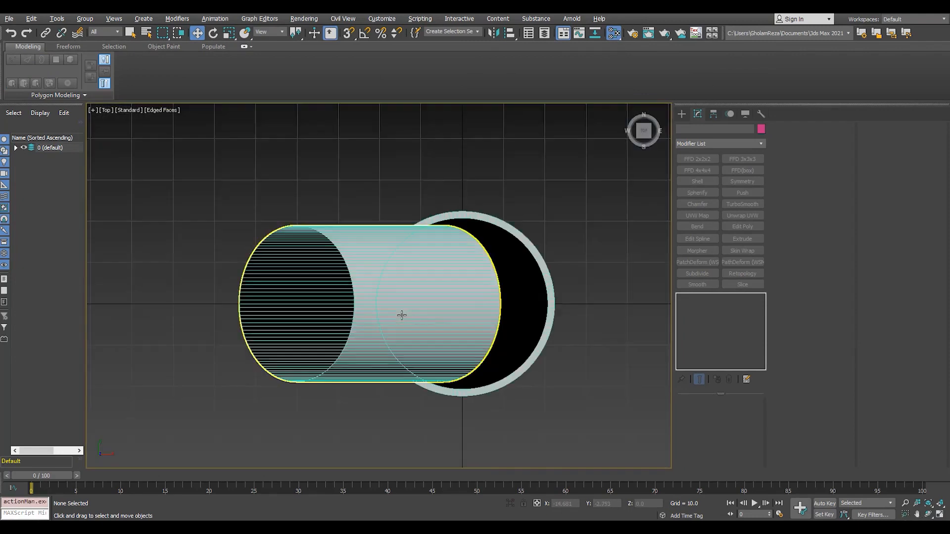
scroll(401, 315, "up", 3)
left_click(682, 114)
left_click(699, 173)
left_click_drag(479, 288, 368, 327)
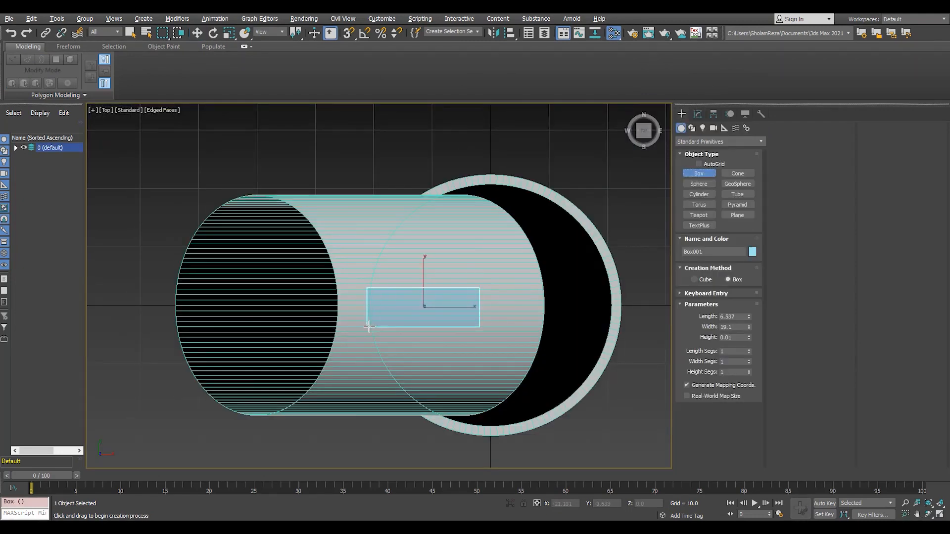
right_click(404, 234)
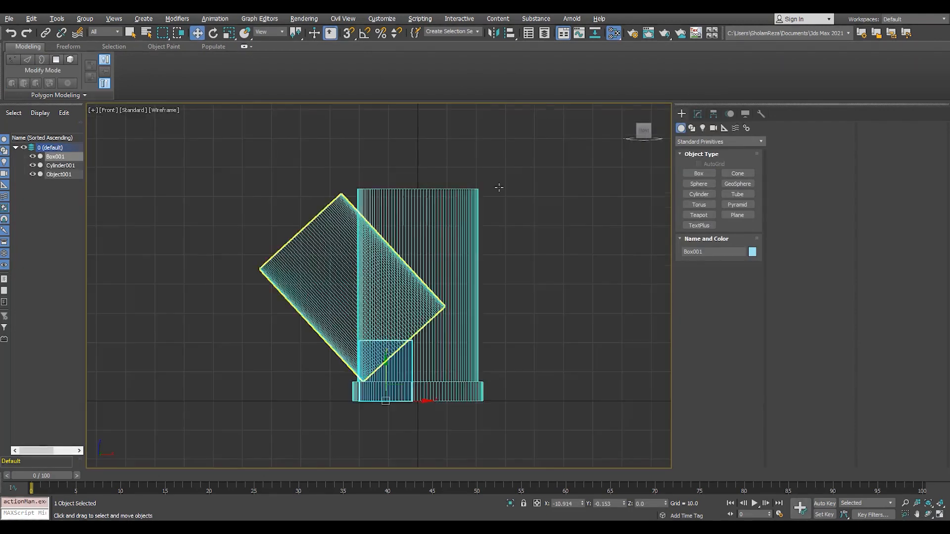
Raise the box to the junction of the two tubes and rotate it 45 degrees with angle snap.
scroll(383, 188, "up", 5)
key("e")
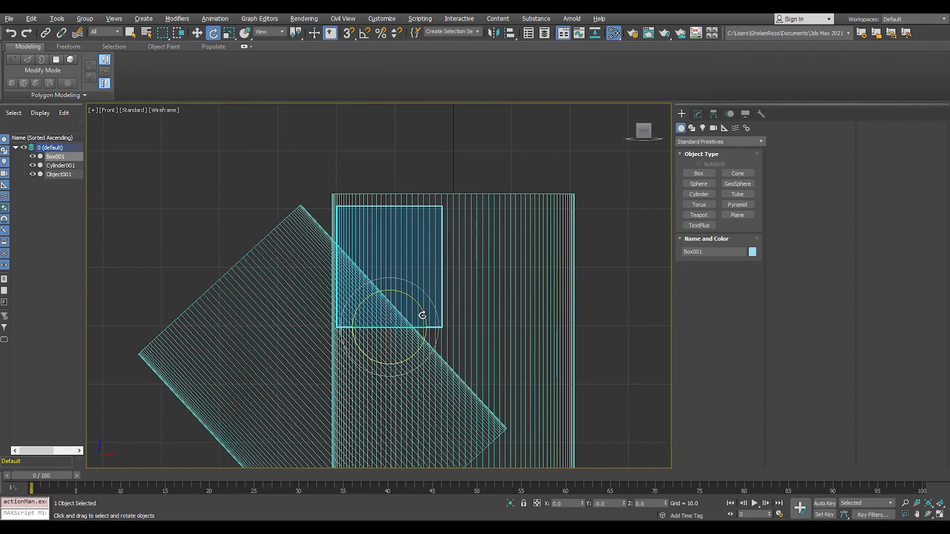
key("a")
left_click_drag(423, 309, 411, 299)
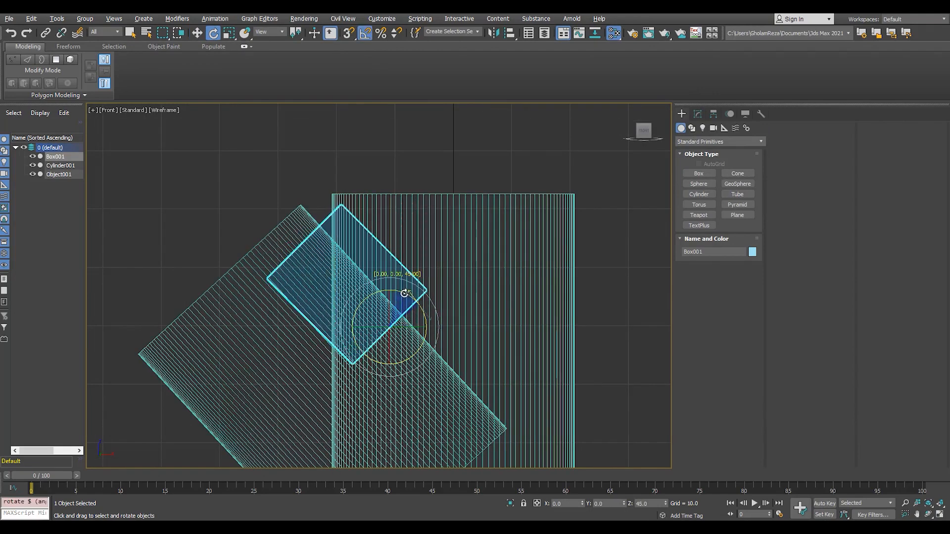
Set the reference coordinate system to Local and shift the box along its tilt across both tubes.
left_click(259, 66)
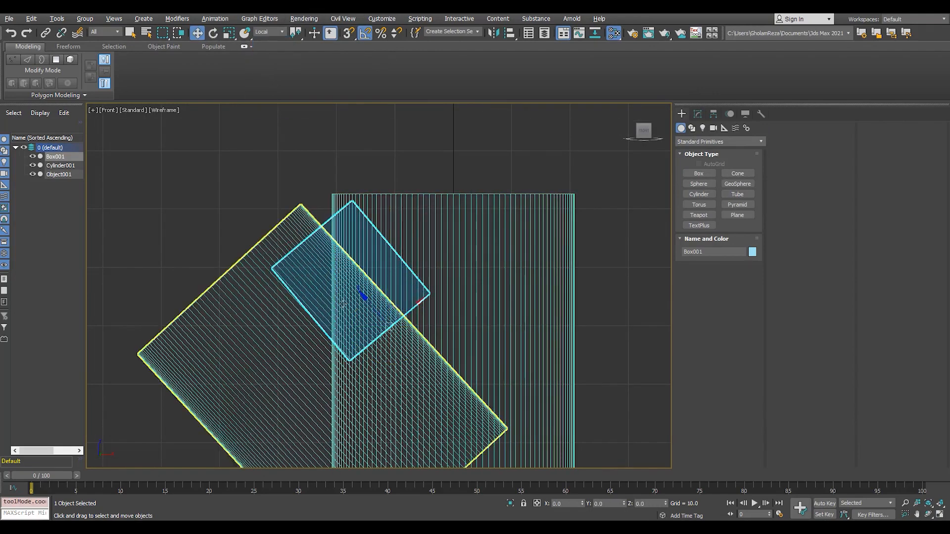
scroll(366, 299, "up", 2)
left_click_drag(376, 303, 357, 294)
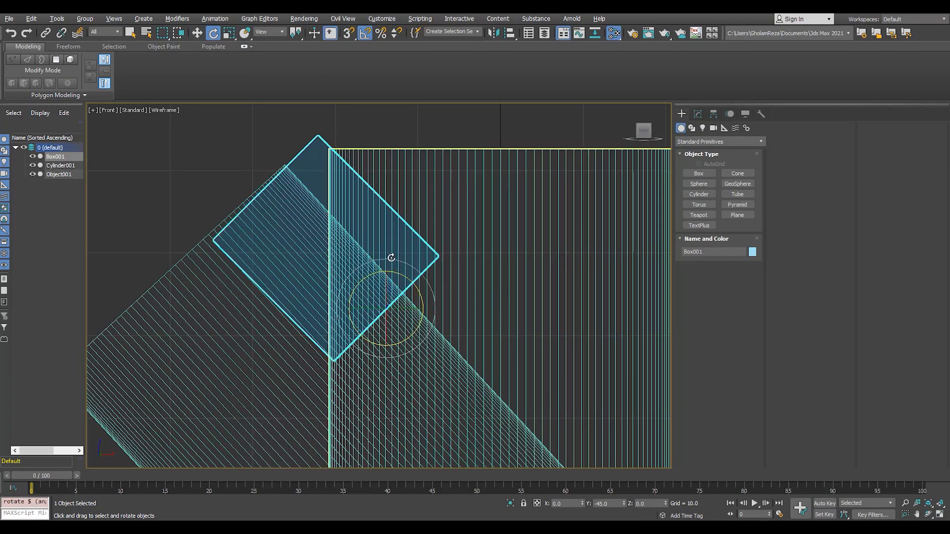
Turn off angle snap and fine-tune the box's rotation to follow the tilted tube.
key("a")
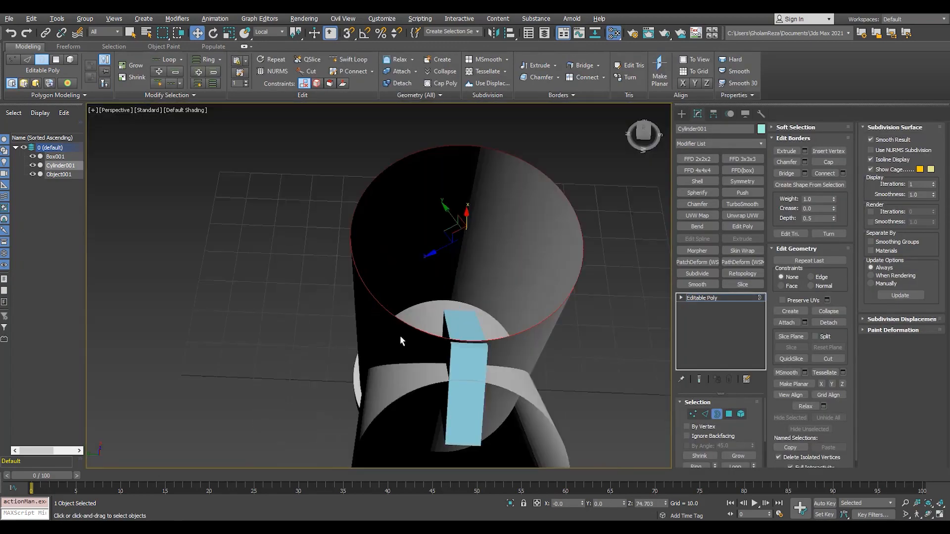
mouse_move(398, 336)
middle_mouse_down("alt")
mouse_move(342, 278)
mouse_move(331, 294)
middle_mouse_up("alt")
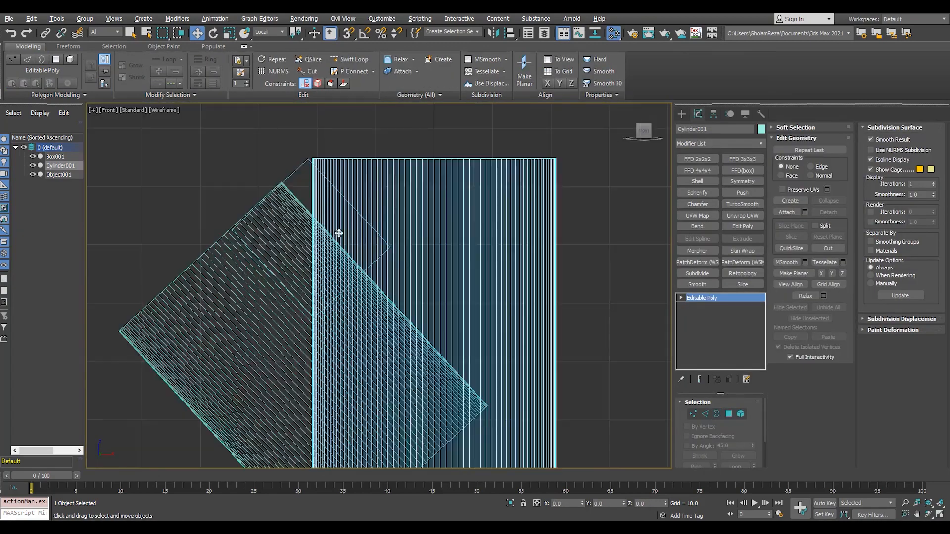
scroll(290, 155, "up", 2)
left_click(334, 211)
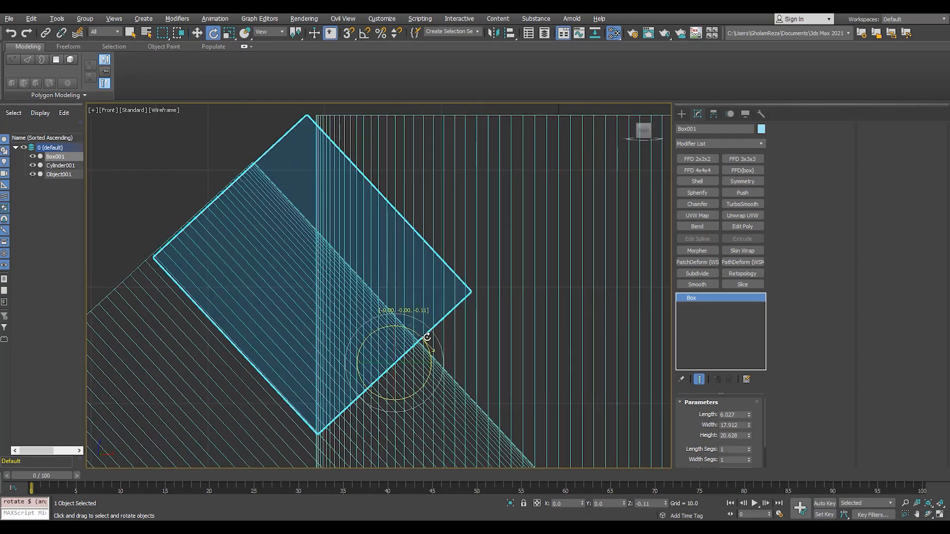
left_click_drag(434, 333, 430, 331)
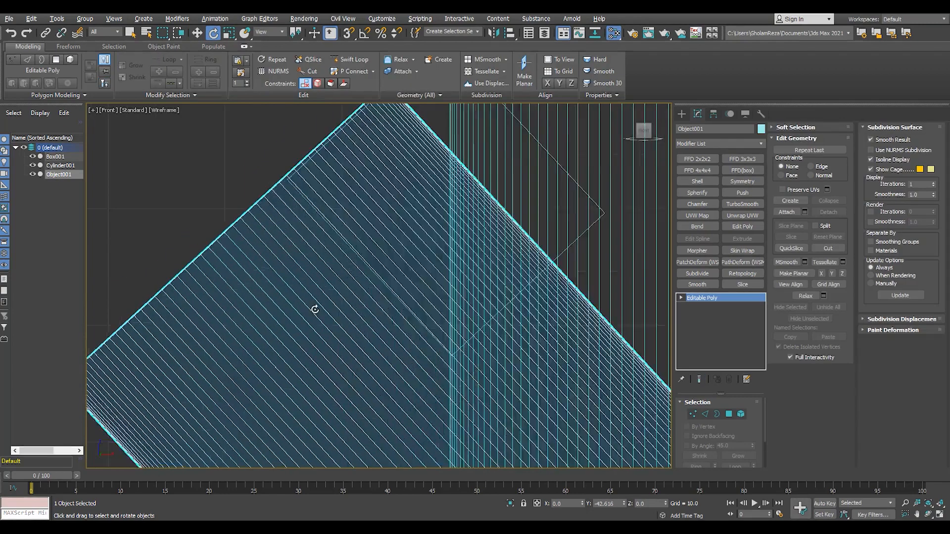
Select the band of polygons at the tilted tube's open end and bevel it outward by about 1.65.
scroll(331, 296, "down", 2)
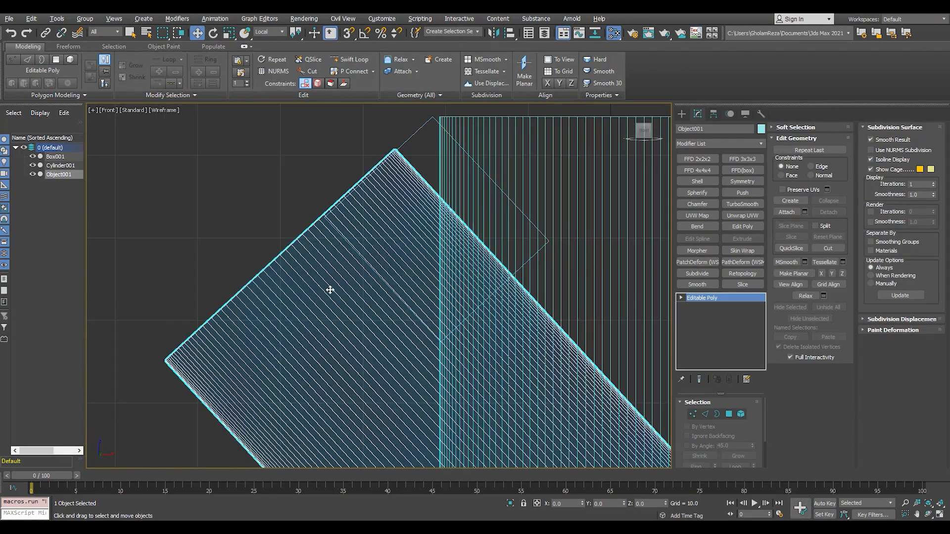
scroll(324, 289, "down", 2)
scroll(313, 279, "up", 2)
key("4")
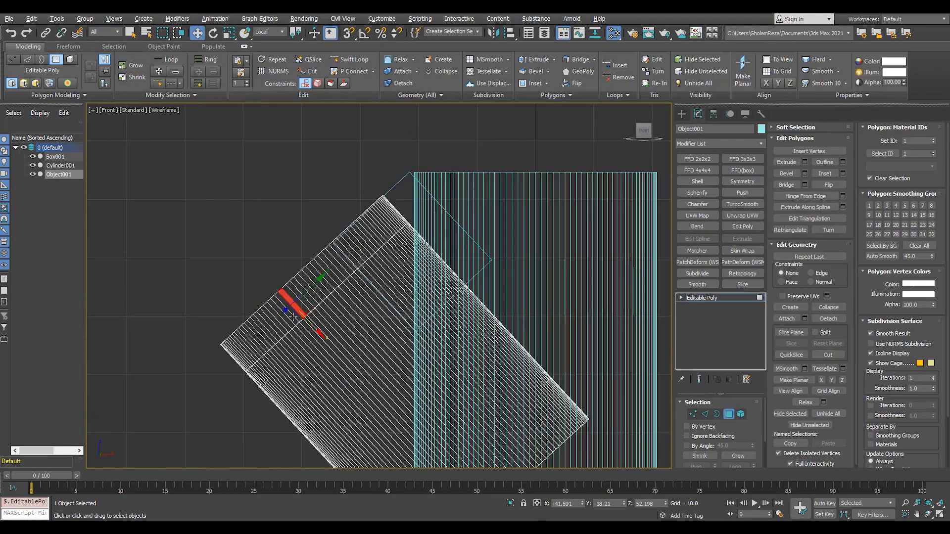
left_click(298, 310)
right_click(298, 310)
left_click(356, 277)
scroll(376, 311, "up", 1)
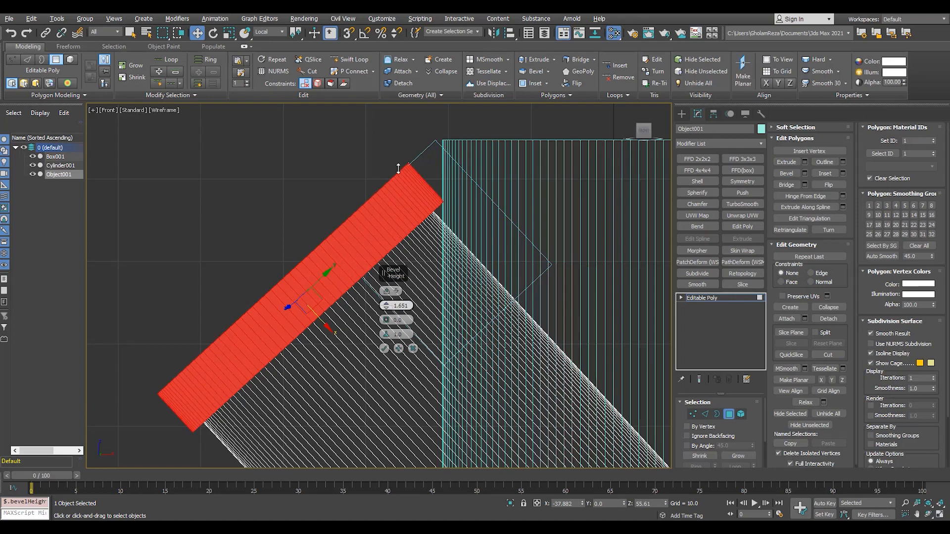
left_click(384, 350)
Select the upright cylinder and add an edge loop just below its top rim with Swift Loop.
scroll(308, 245, "down", 3)
left_click(732, 297)
left_click(457, 220)
scroll(451, 218, "up", 3)
left_click(349, 59)
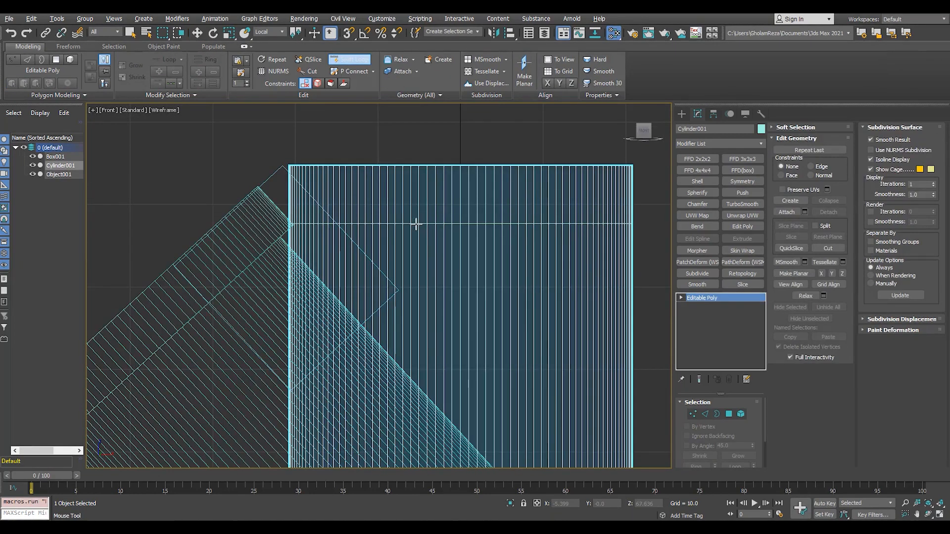
left_click(418, 217)
Select the band of polygons under the upright cylinder's top rim and bevel it outward with height 2.
key("4")
left_click(418, 198)
left_click(423, 197, "shift")
key("ctrl+shift+b")
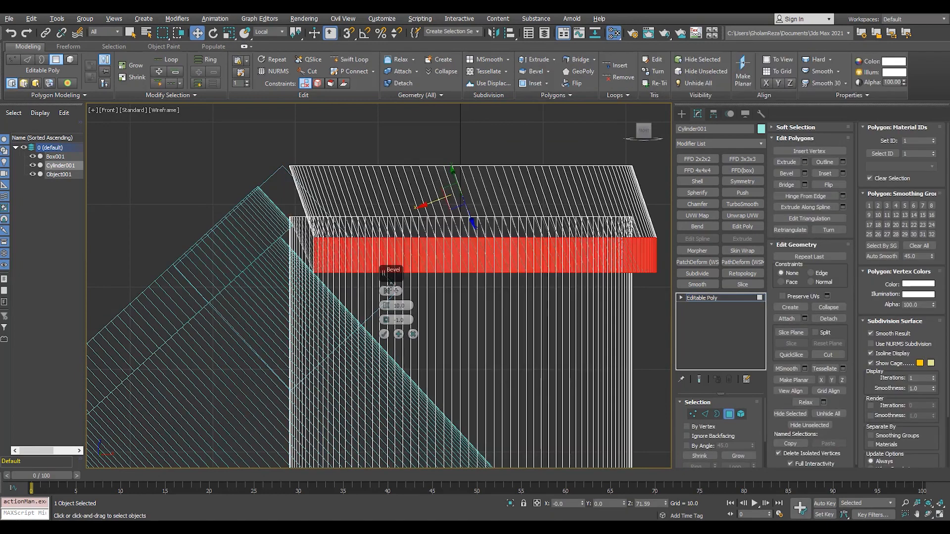
left_click(396, 291)
left_click(413, 312)
right_click(387, 307)
right_click(386, 321)
left_click_drag(403, 306, 343, 341)
type("2")
key("Return")
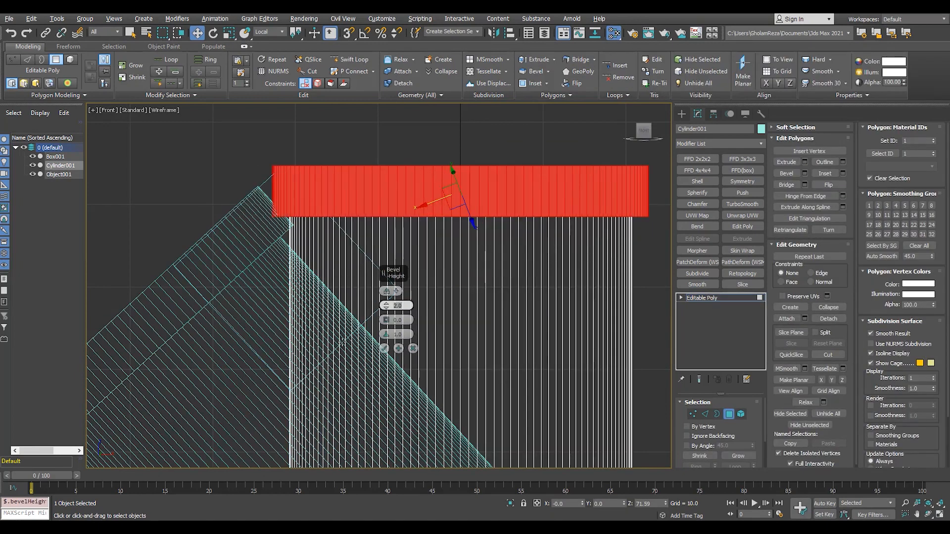
Leave polygon editing, select the connecting box, and adjust its height to about 20.8.
key("alt+w")
left_click(655, 413)
key("F4")
scroll(628, 396, "up", 3)
key("alt+w")
middle_click_drag(472, 371, 429, 324, "alt")
left_click(708, 296)
left_click(281, 241)
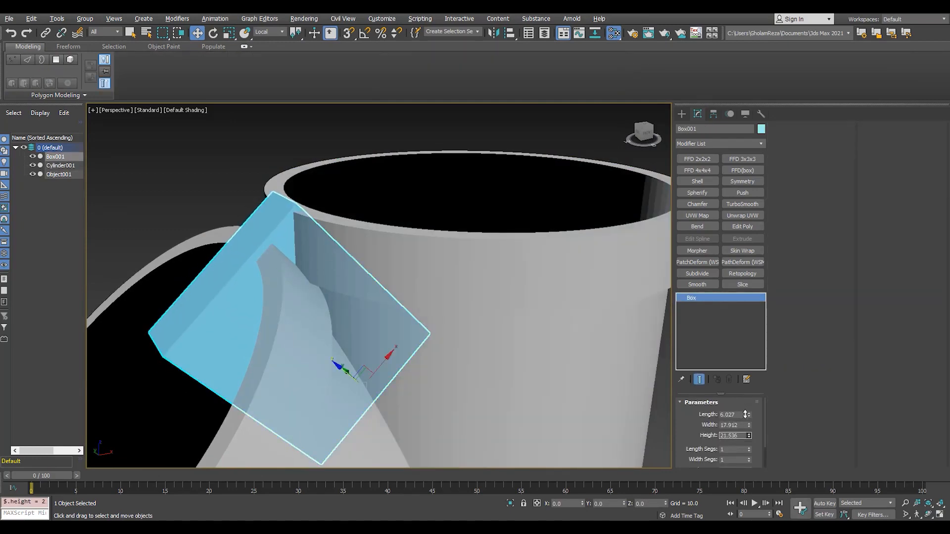
middle_click_drag(358, 360, 352, 279, "alt")
key("F4")
scroll(316, 204, "up", 3)
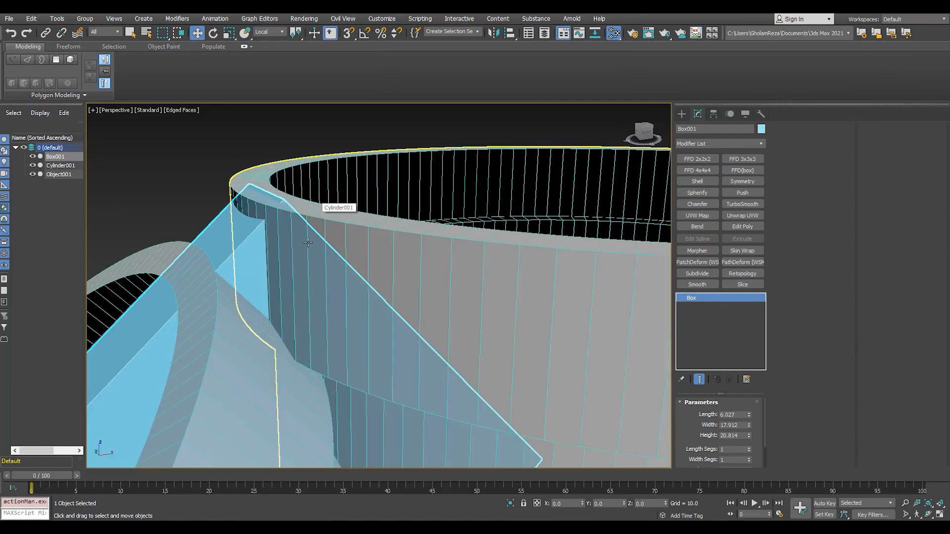
Select the ring of top faces on the upright cylinder's rim and raise it by about 0.19.
scroll(315, 208, "down", 3)
middle_click_drag(311, 218, 265, 269, "alt")
left_click(306, 246)
key("4")
scroll(307, 246, "up", 3)
left_click(308, 245)
left_click(310, 232, "shift")
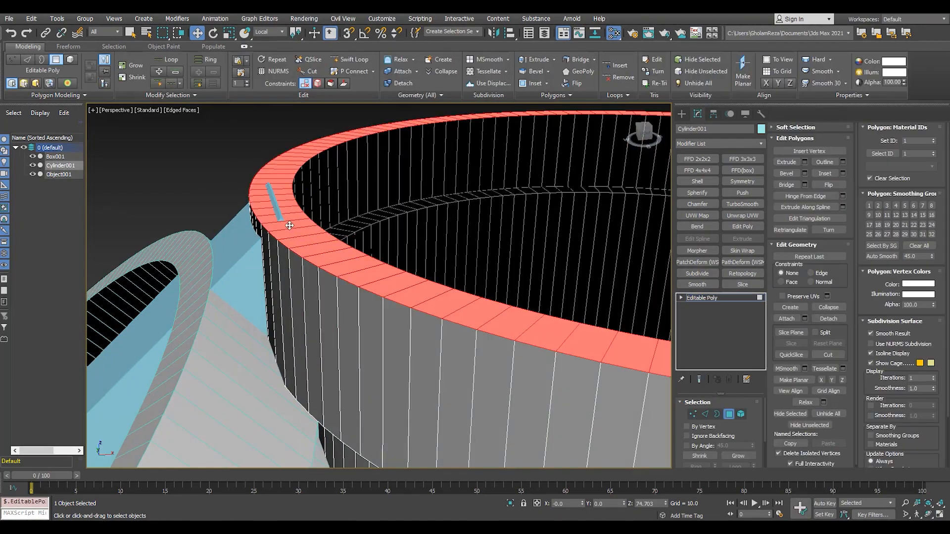
scroll(290, 226, "down", 7)
scroll(267, 243, "up", 7)
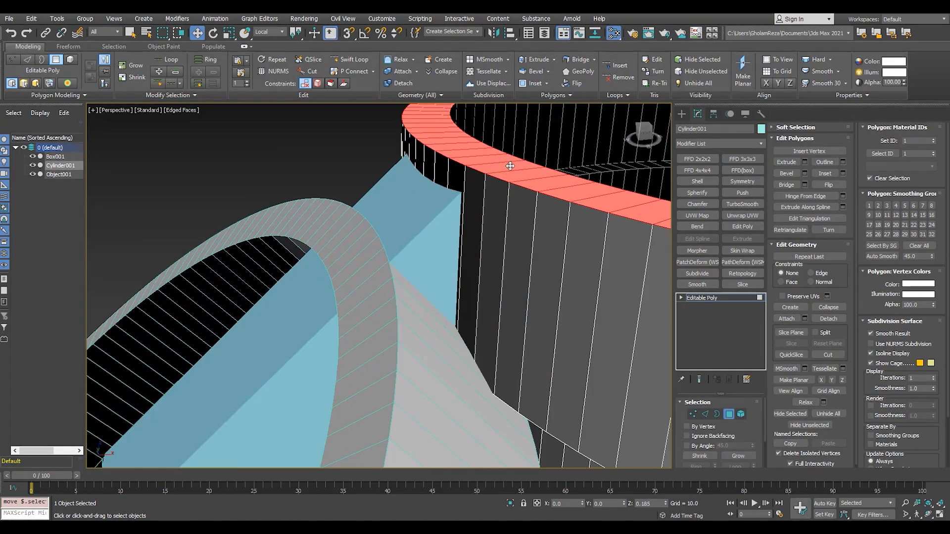
middle_click_drag(507, 171, 509, 292, "alt")
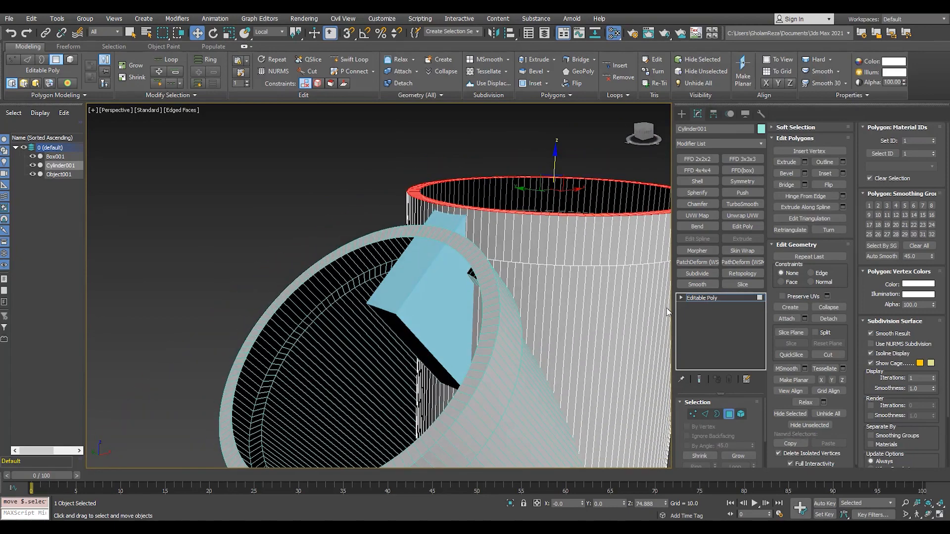
key("4")
Select the inner open border of the tilted tube's rim and cap it.
left_click(495, 307)
key("3")
left_click(475, 281)
scroll(476, 273, "up", 3)
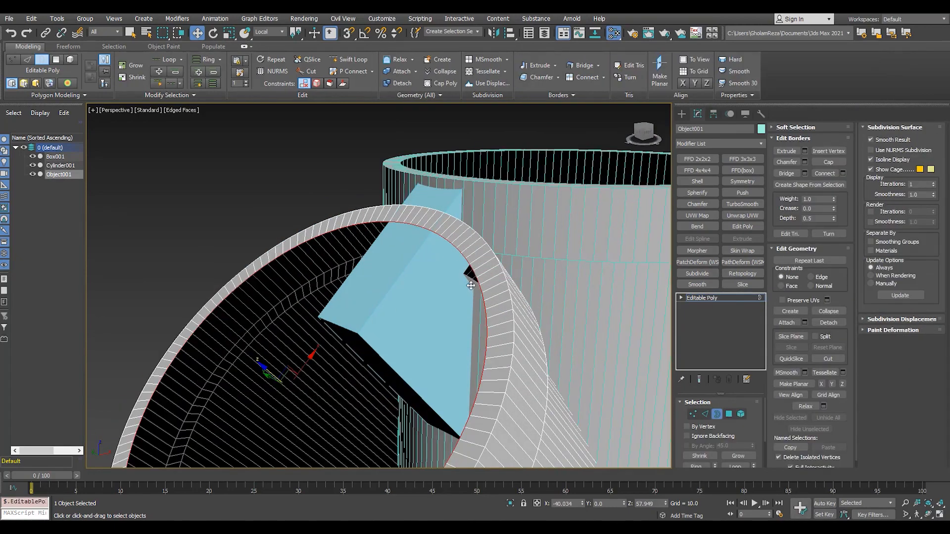
key("alt+p")
scroll(398, 272, "down", 3)
mouse_move(398, 271)
middle_mouse_down("alt")
mouse_move(370, 297)
mouse_move(532, 271)
middle_mouse_up("alt")
Select the inner open border of the upright cylinder's top rim, cap it, and leave border editing.
left_click(717, 300)
left_click(499, 265)
key("3")
left_click(496, 256)
key("alt+p")
scroll(496, 255, "down", 5)
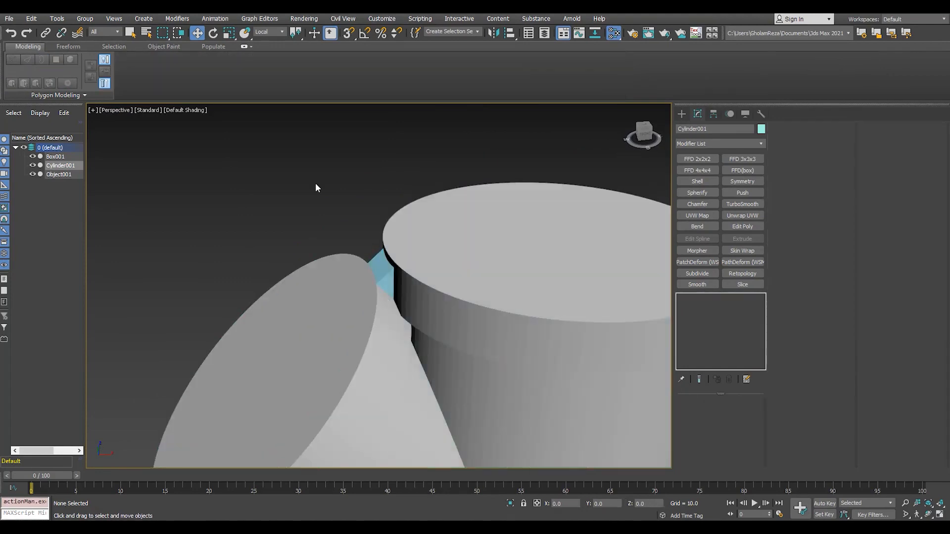
Select the connecting box, make it see-through, and set its width to about 17.9.
scroll(316, 187, "down", 4)
left_click(389, 244)
key("alt+x")
key("z")
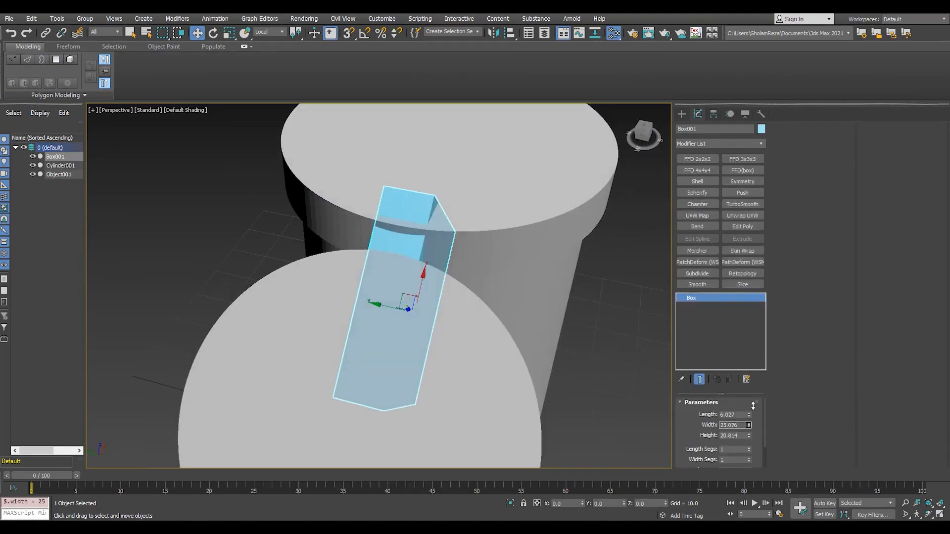
left_click_drag(729, 324, 729, 339)
mouse_move(435, 317)
middle_mouse_down("alt")
mouse_move(388, 328)
mouse_move(356, 277)
mouse_move(426, 306)
middle_mouse_up("alt")
Set the connecting box's length to about 21.8, checking its fit between the tubes in the top and perspective views.
key("alt+w")
middle_click(248, 242)
key("alt+w")
scroll(435, 287, "up", 3)
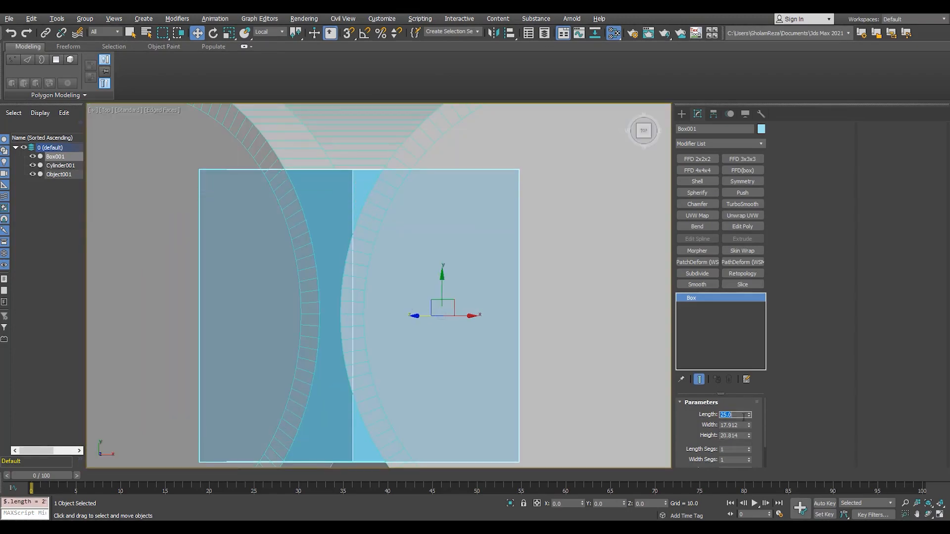
scroll(443, 277, "down", 3)
key("alt+w")
middle_click(569, 392)
key("alt+w")
middle_click_drag(568, 392, 462, 388, "alt")
scroll(427, 329, "up", 3)
key("F4")
key("ctrl+z")
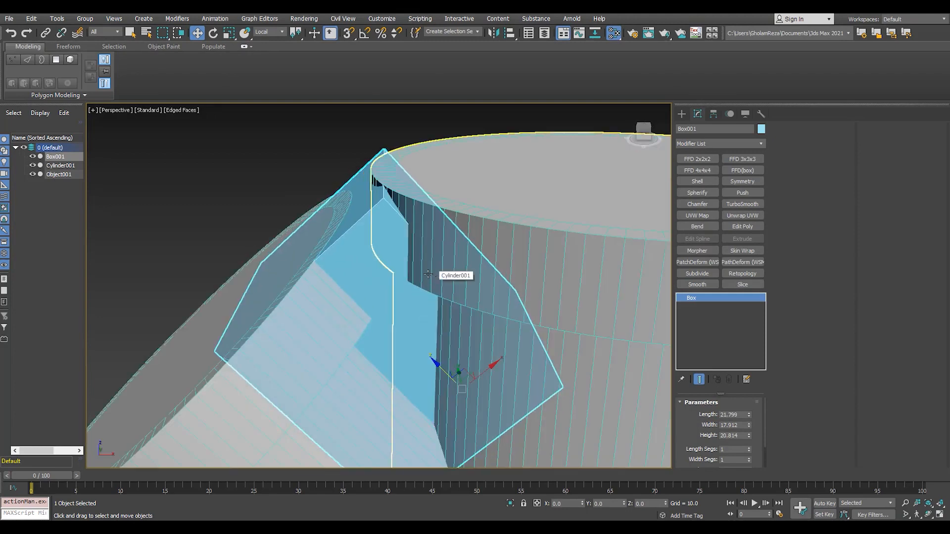
Widen the connecting box to about 21.1, shift it about 1.4 along its local Z axis, and deselect it.
middle_click_drag(428, 273, 636, 375, "alt")
left_click_drag(749, 426, 749, 412)
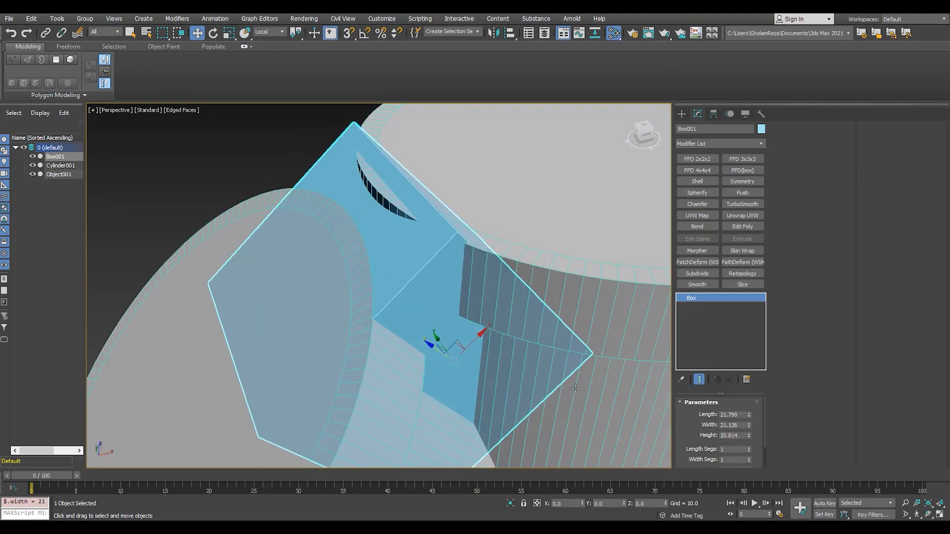
middle_click_drag(468, 417, 441, 367, "alt")
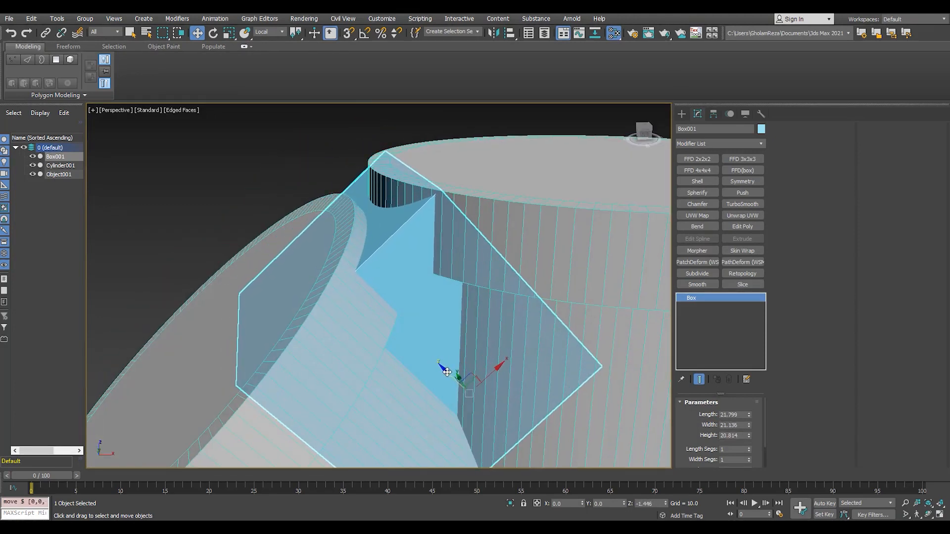
mouse_move(447, 372)
middle_mouse_down("alt")
mouse_move(402, 332)
mouse_move(388, 336)
mouse_move(447, 393)
mouse_move(389, 328)
middle_mouse_up("alt")
scroll(388, 338, "down", 4)
left_click(316, 225)
scroll(447, 393, "down", 5)
key("F4")
scroll(389, 329, "up", 6)
key("F4")
Select the tilted tube's cap polygon and detach it as a cloned object.
left_click(289, 323)
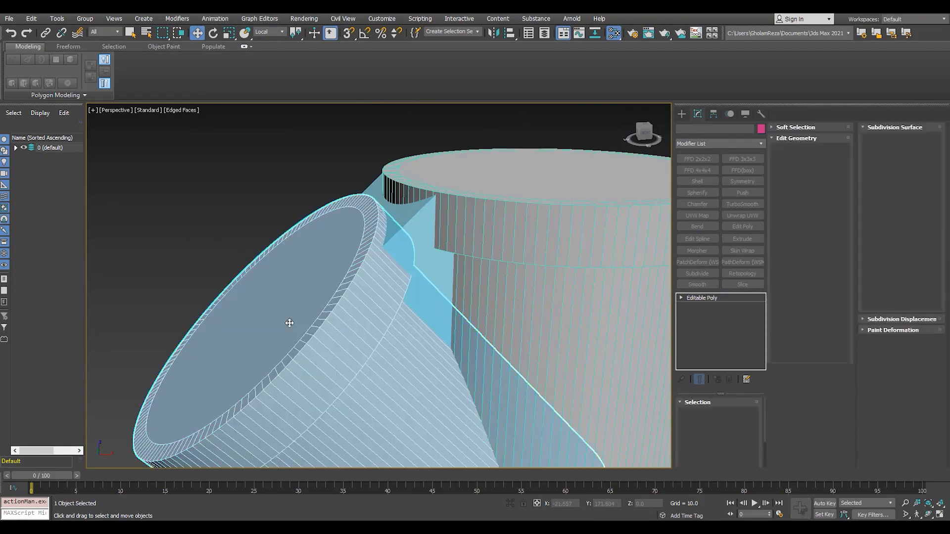
key("4")
left_click(291, 319)
key("alt+d")
left_click(506, 271)
left_click(729, 414)
Select the detached tilted disc, center its pivot on the object, and move it outward beyond the rim.
left_click(302, 308)
scroll(371, 302, "down", 5)
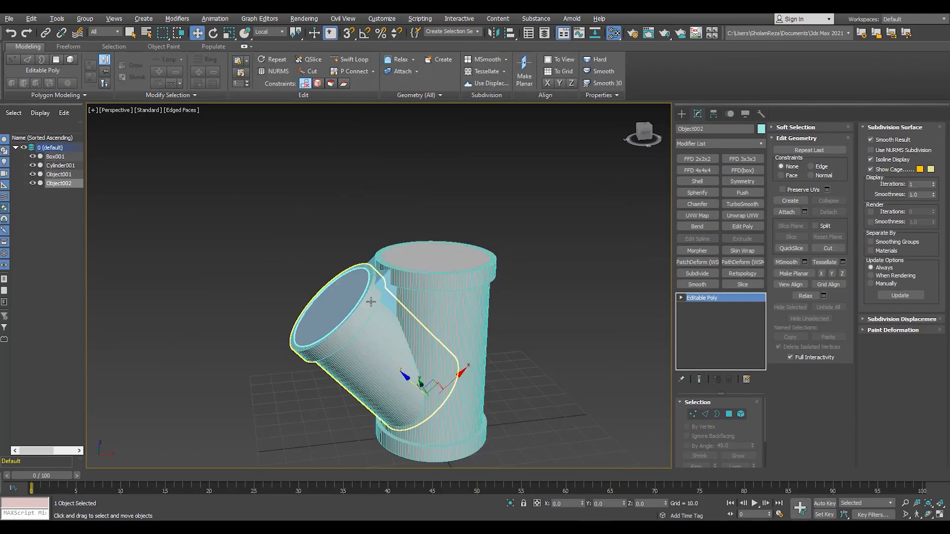
key("ctrl+z")
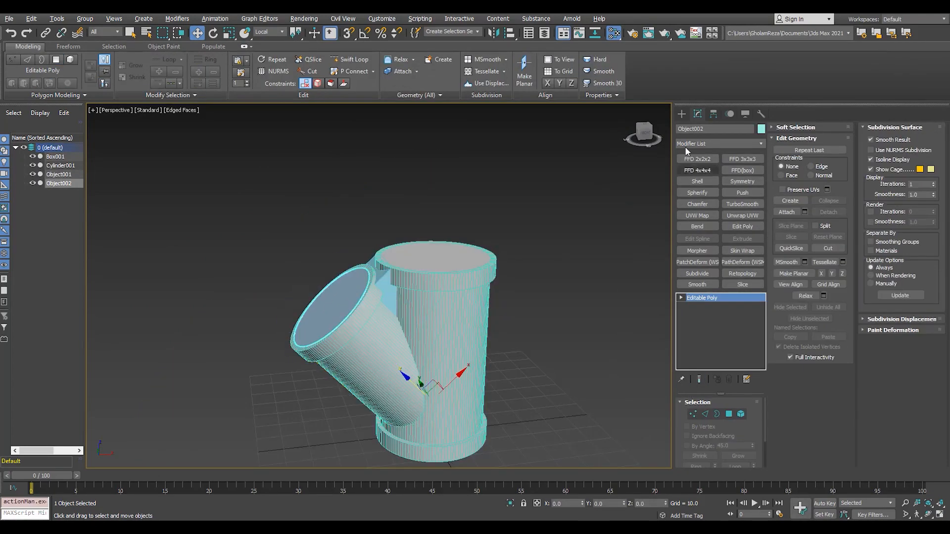
left_click(713, 114)
left_click(718, 182)
scroll(354, 308, "up", 3)
left_click_drag(300, 278, 338, 317)
scroll(300, 272, "up", 3)
Extend the tilted disc's border about 10.6 back into the tube to form a plug.
key("3")
key("ctrl+a")
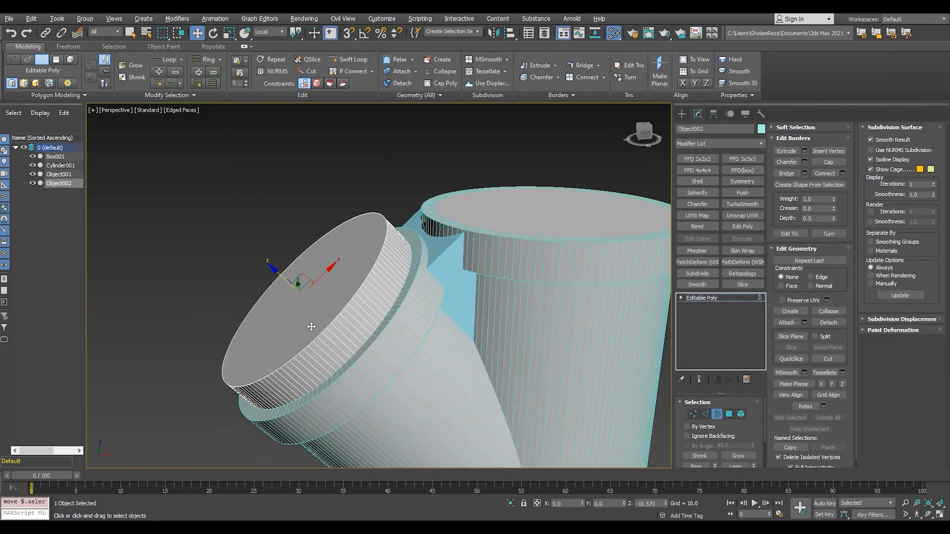
middle_click_drag(311, 327, 353, 336, "alt")
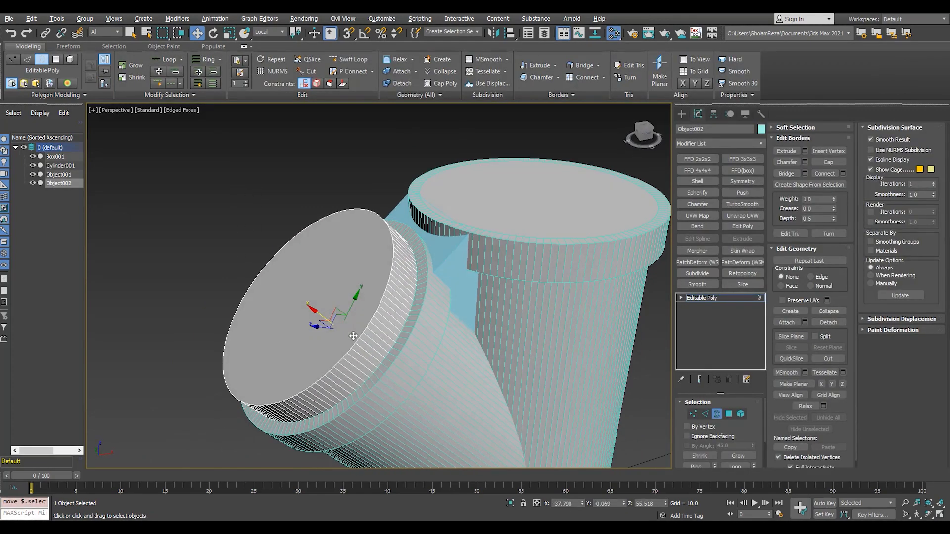
key("F4")
key("F4")
left_click(716, 414)
Select the upright cylinder's top cap polygon and detach it as a cloned object.
left_click(549, 226)
key("4")
left_click(554, 200)
key("alt+d")
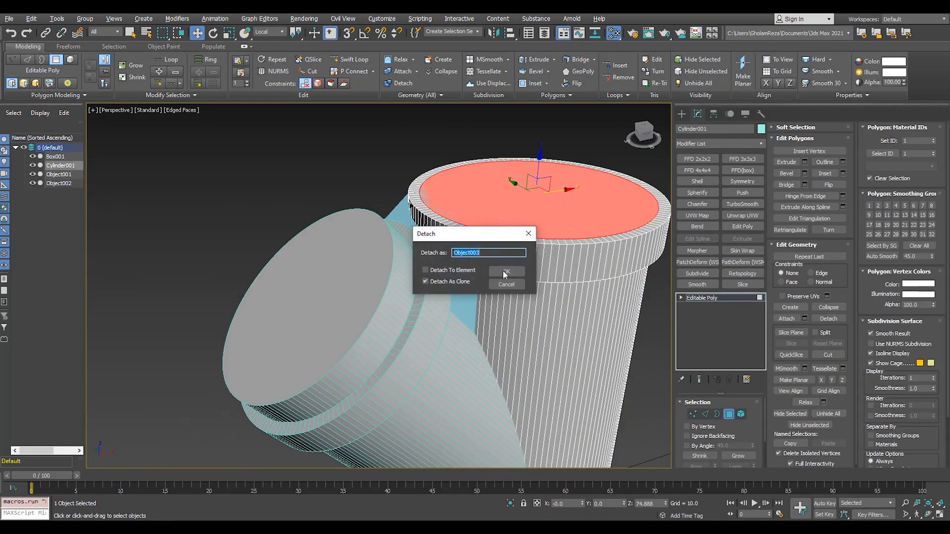
left_click(504, 274)
key("4")
Select the detached upright disc, center its pivot on the object, and raise it above the rim.
left_click(575, 218)
middle_click_drag(522, 278, 465, 278)
scroll(464, 278, "down", 5)
left_click(712, 114)
left_click(717, 182)
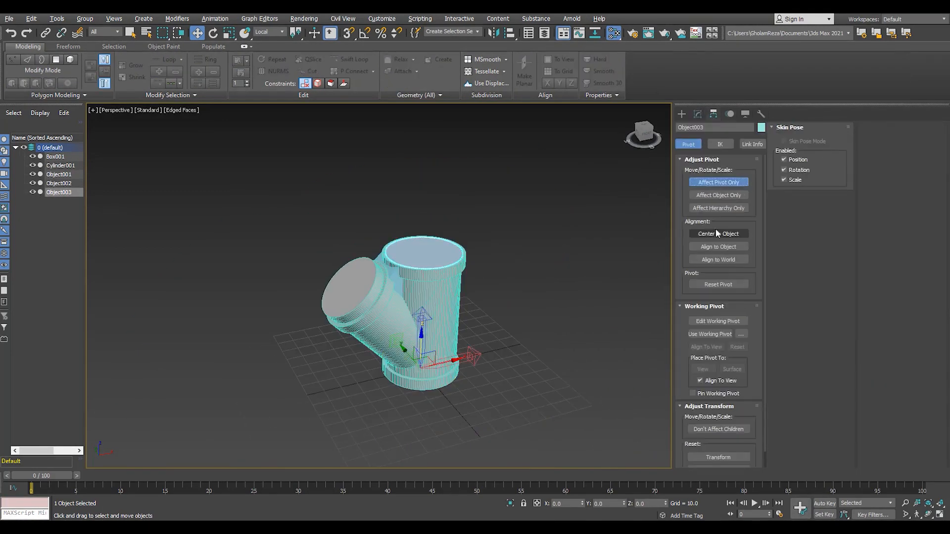
scroll(383, 222, "up", 5)
middle_click_drag(383, 222, 369, 202, "alt")
left_click_drag(485, 256, 490, 202)
Extend the upright disc's border downward into the tube to form a plug, checking its depth in the front view.
key("3")
left_click_drag(414, 178, 609, 297)
scroll(531, 254, "up", 2)
left_click_drag(463, 200, 482, 289, "shift")
key("alt+w")
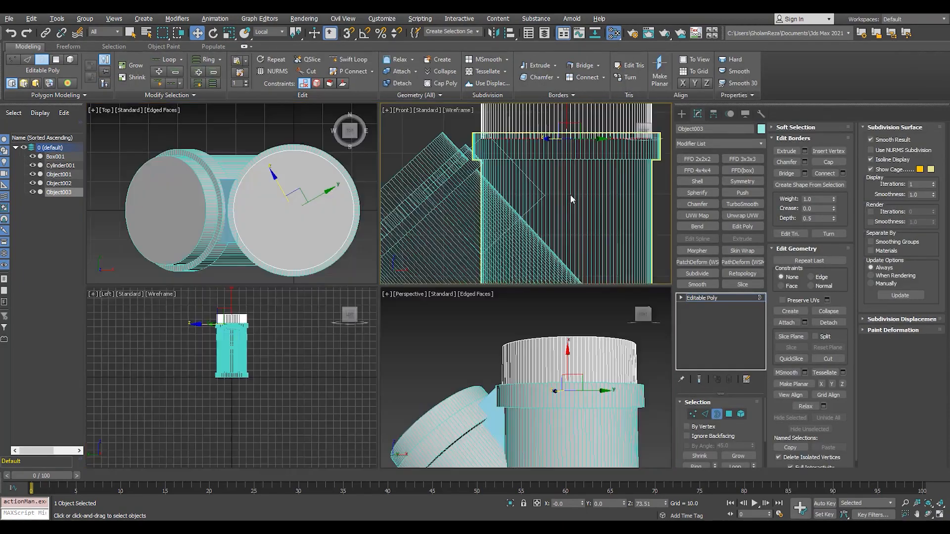
key("alt+w")
left_click(749, 301)
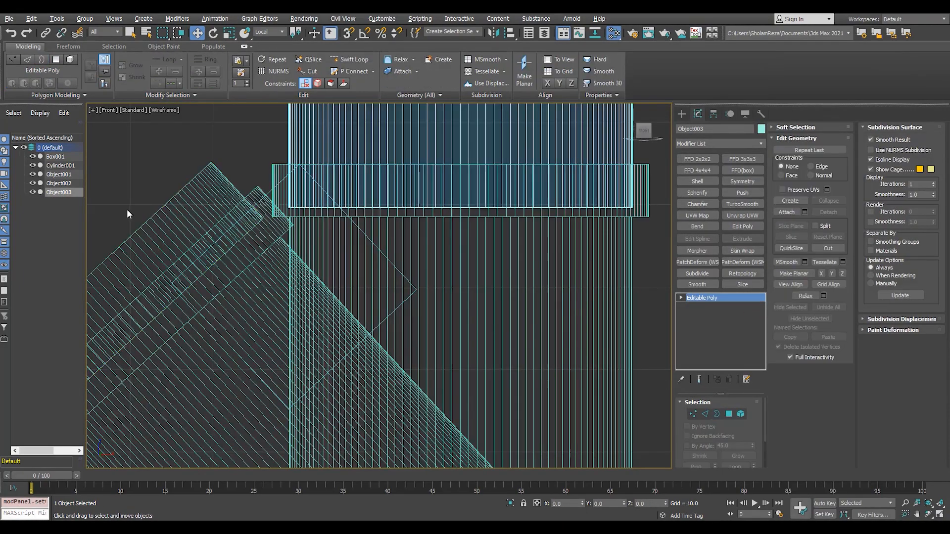
Select the tilted plug and check its border depth against the rim in the front and perspective views.
left_click(171, 287)
middle_click_drag(176, 299, 307, 251)
scroll(291, 265, "down", 2)
key("3")
scroll(278, 279, "up", 2)
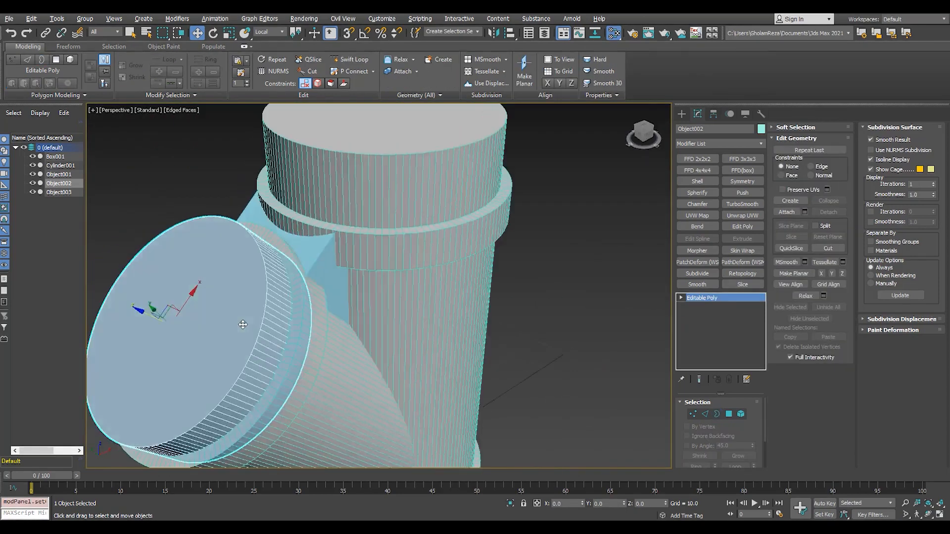
middle_click_drag(420, 349, 479, 310)
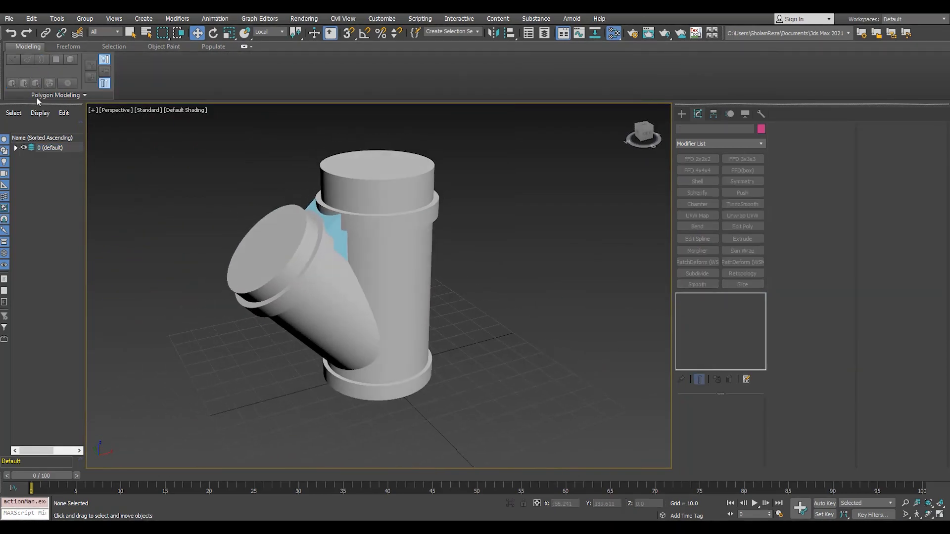
Select both plugs, clone them, and hide the duplicates.
left_click(385, 185, "ctrl")
key("ctrl+v")
left_click(443, 243)
left_click(447, 303)
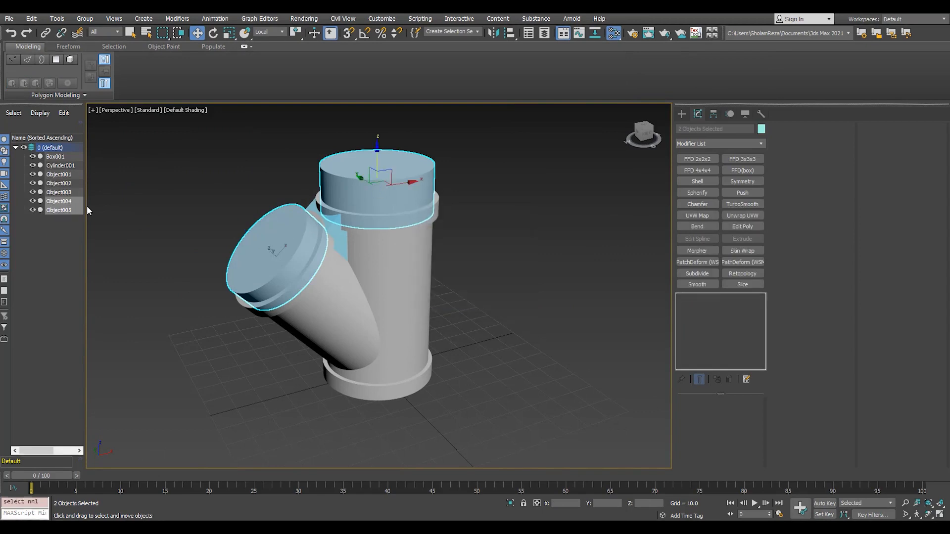
left_click(42, 250)
Select all polygons of the upright tube, auto-smooth them, and leave polygon editing.
left_click(396, 247)
key("4")
key("ctrl+a")
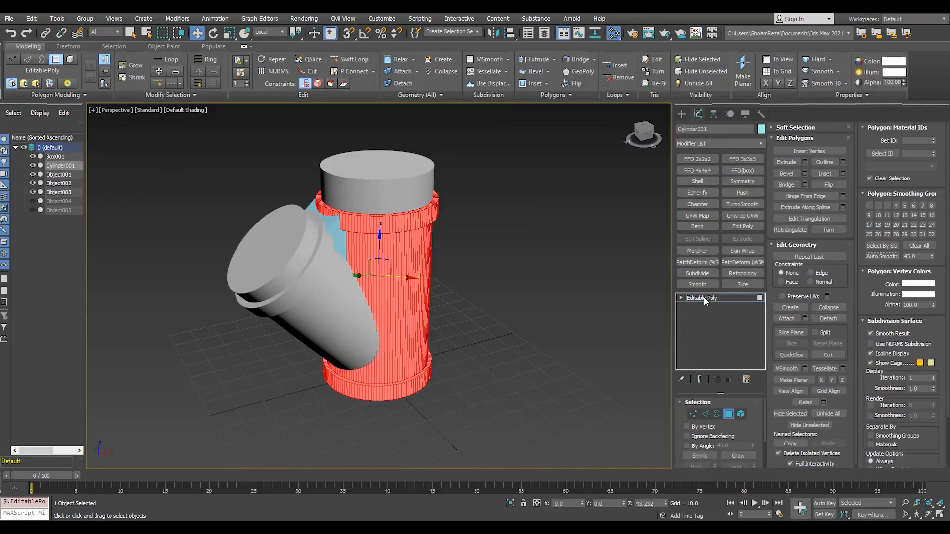
left_click(705, 299)
Convert the connecting box to an editable poly and auto-smooth all its polygons at 45.
left_click(332, 225)
scroll(342, 233, "up", 3)
right_click(699, 299)
left_click(722, 386)
key("4")
key("ctrl+a")
left_click(887, 258)
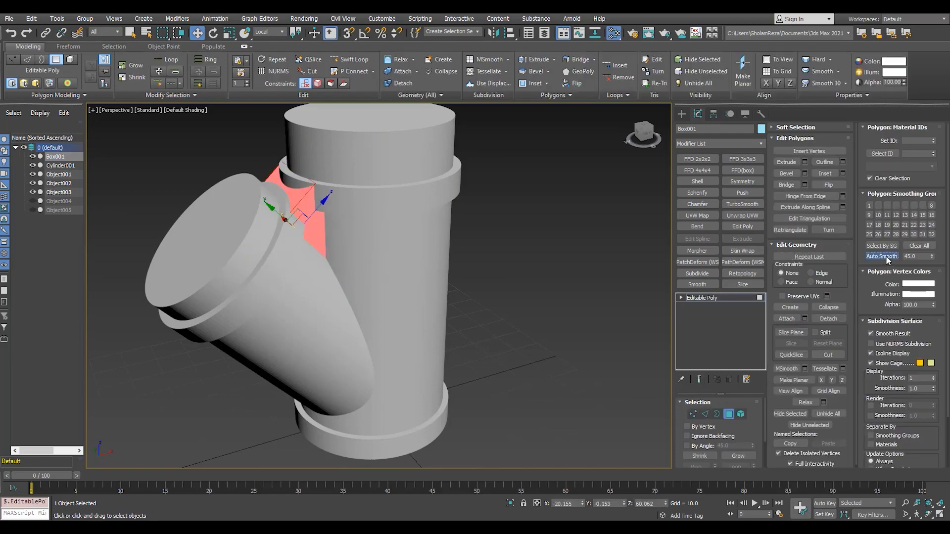
key("4")
Show edged faces and auto-smooth all polygons of the tilted tube at 45.
left_click(58, 167)
key("F4")
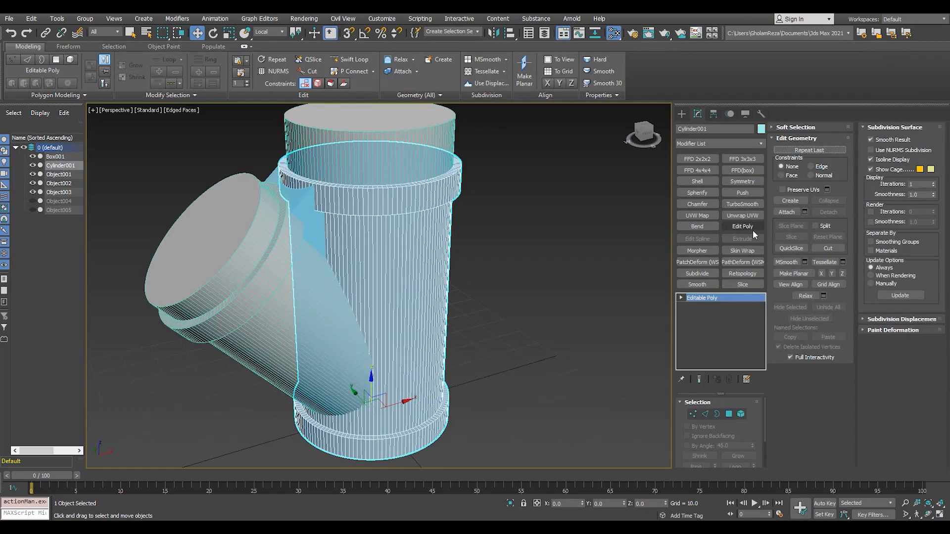
left_click(59, 174)
key("4")
key("ctrl+a")
left_click(889, 258)
key("4")
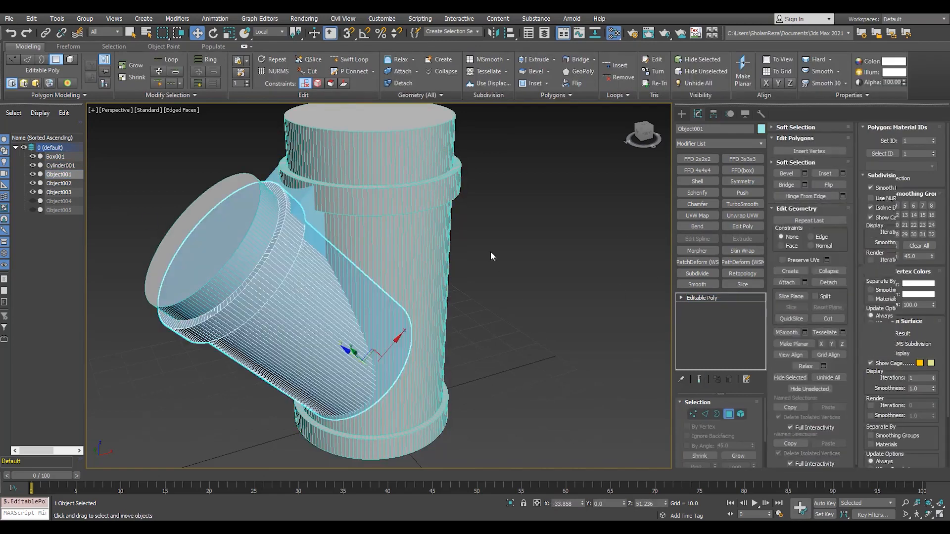
Add an Edit Poly modifier to the tilted plug and auto-smooth all its polygons.
left_click(58, 184)
left_click(748, 227)
key("4")
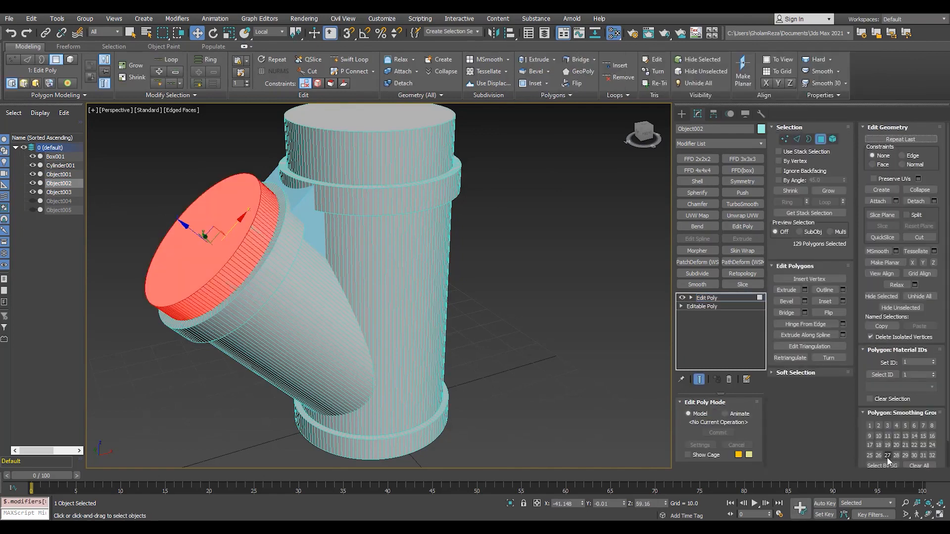
scroll(906, 316, "down", 2)
key("4")
Add an Edit Poly modifier to the upright plug and auto-smooth all its polygons.
left_click(47, 192)
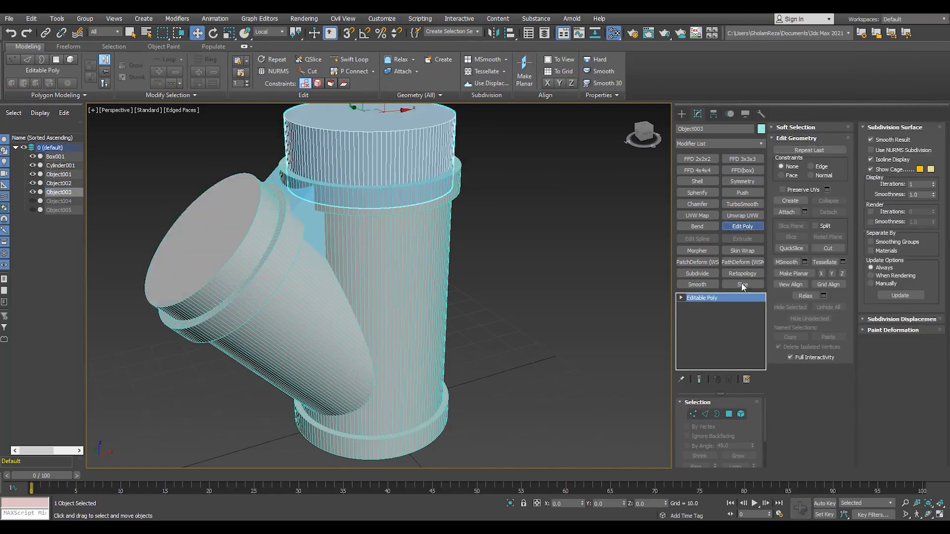
key("4")
scroll(896, 396, "down", 2)
left_click(888, 459)
key("4")
Start a ProBoolean on the upright tube with the Union operation and No Edge Removal.
left_click(394, 233)
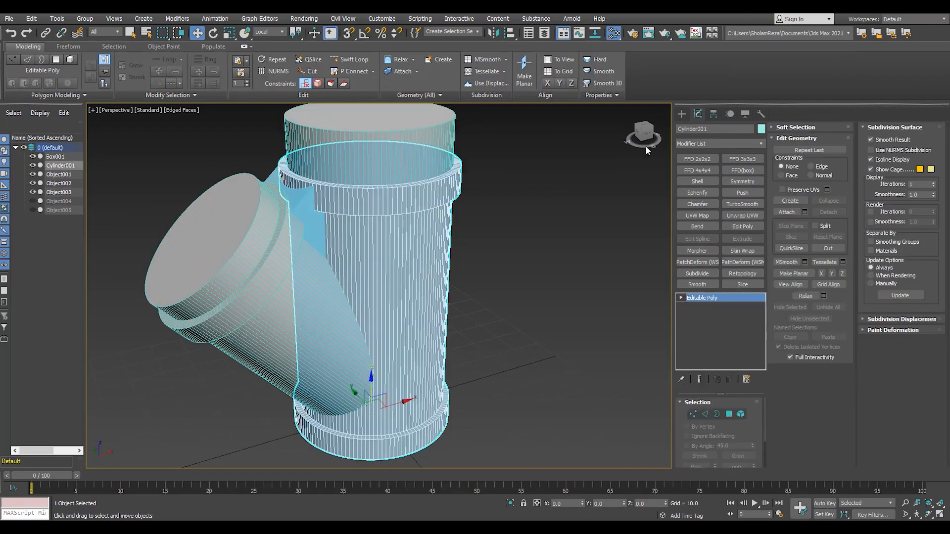
left_click(681, 114)
left_click(719, 142)
left_click(705, 167)
left_click(737, 215)
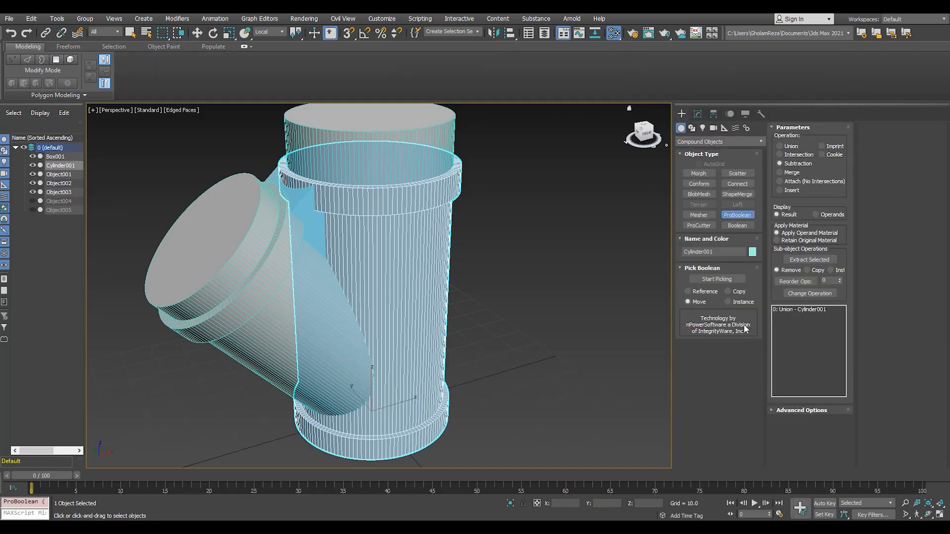
left_click(817, 410)
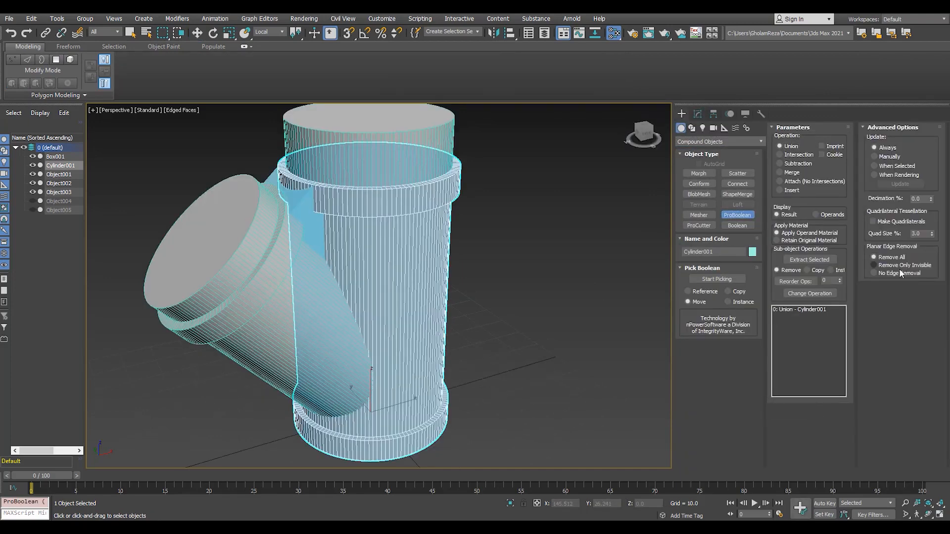
Unite the tilted tube and the connecting box with the upright tube.
left_click(281, 296)
left_click(311, 232)
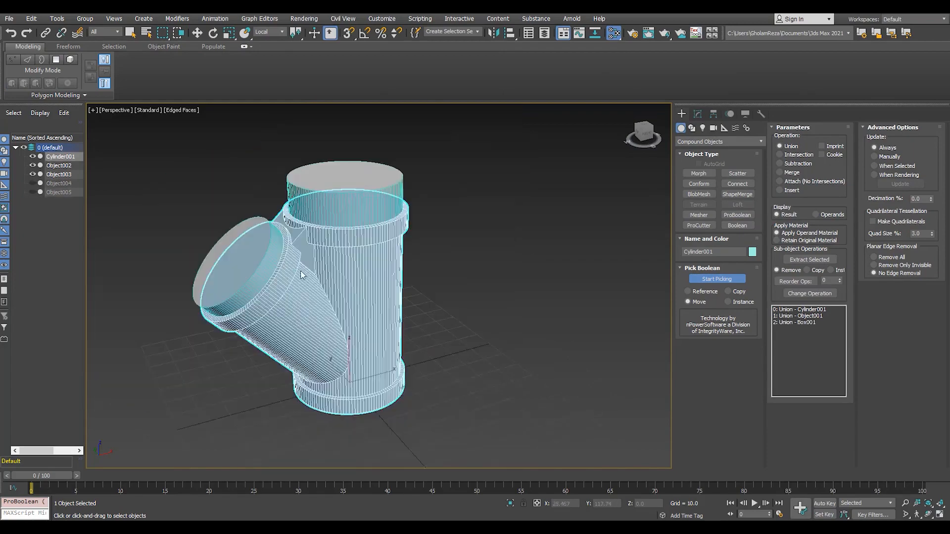
scroll(311, 232, "up", 5)
key("F4")
scroll(312, 232, "down", 3)
key("F4")
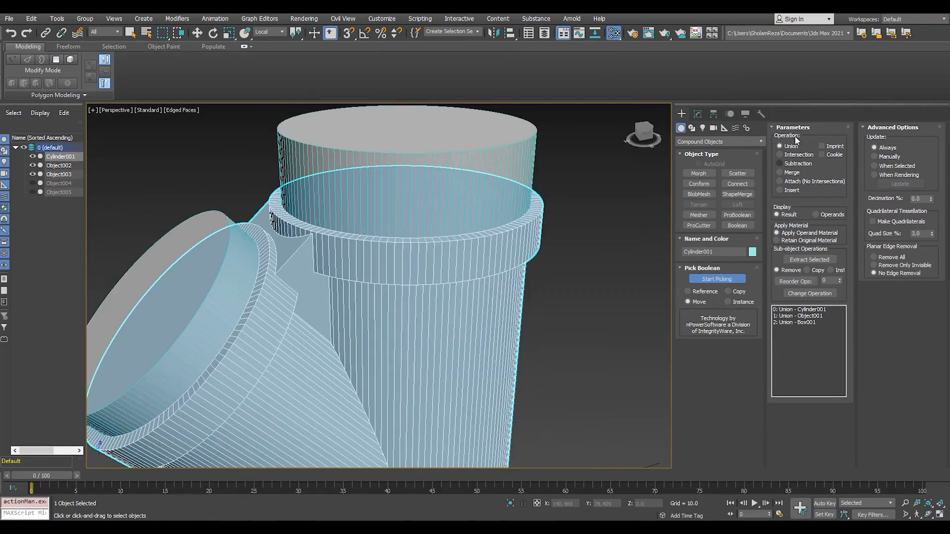
Switch the ProBoolean to Subtraction and subtract the tilted plug and the upright plug from the fitting.
scroll(270, 313, "down", 3)
left_click(234, 317)
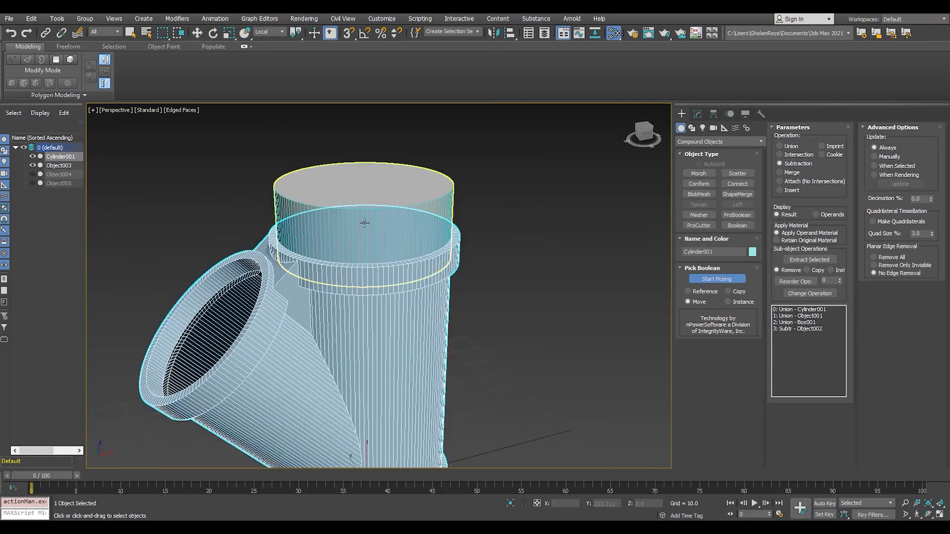
left_click(364, 222)
middle_click_drag(261, 279, 208, 291, "alt")
scroll(418, 278, "up", 5)
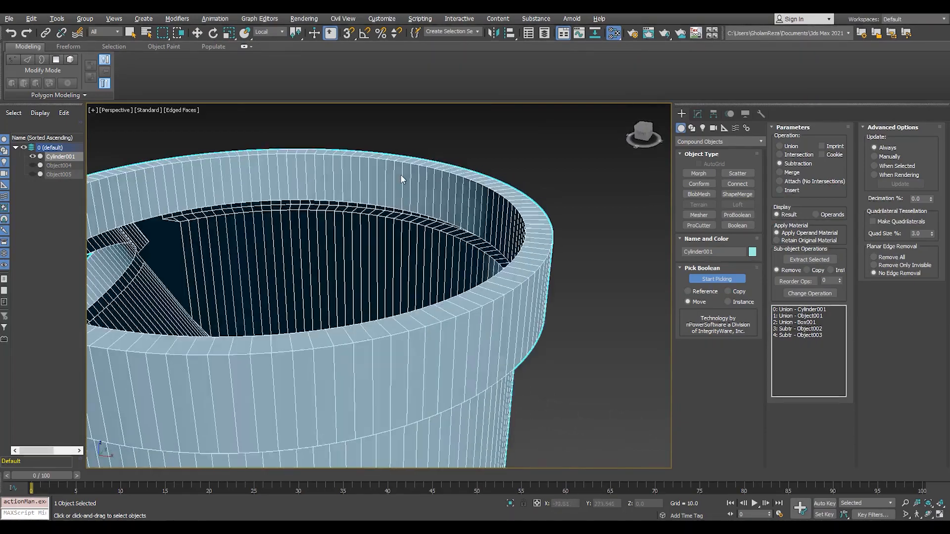
middle_click_drag(400, 174, 467, 175, "alt")
key("z")
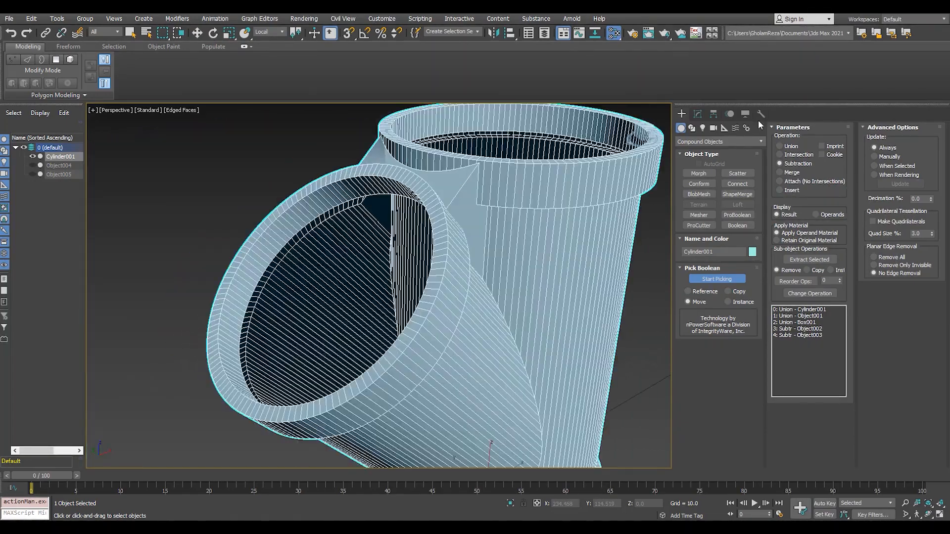
Convert the ProBoolean result to an editable poly.
left_click(697, 114)
left_click(706, 143)
left_click(705, 144)
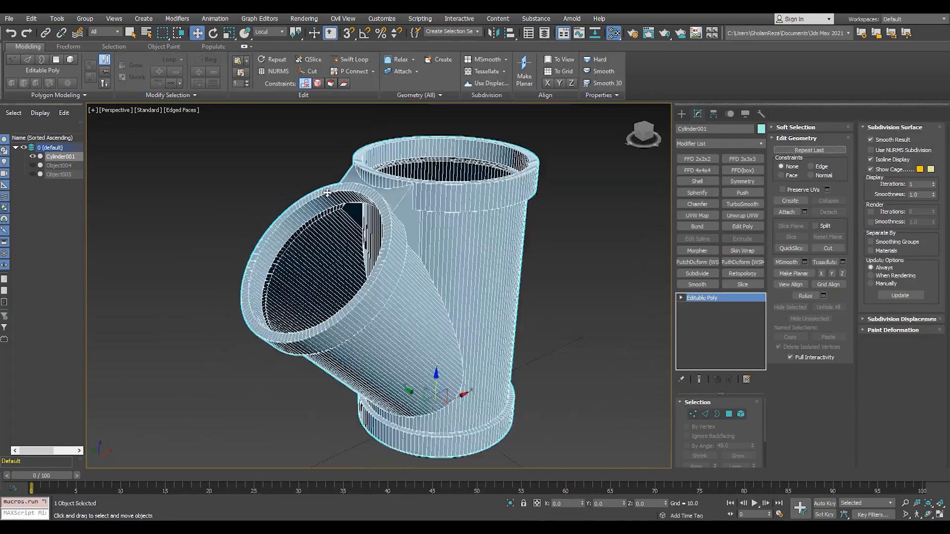
Select the band of polygons on the inner wall of the tilted branch's rim with By Angle at 45.
scroll(378, 285, "down", 3)
scroll(318, 171, "up", 6)
scroll(318, 171, "up", 3)
key("4")
middle_click_drag(318, 172, 320, 191)
left_click(338, 169)
left_click(331, 169, "shift")
scroll(320, 190, "up", 2)
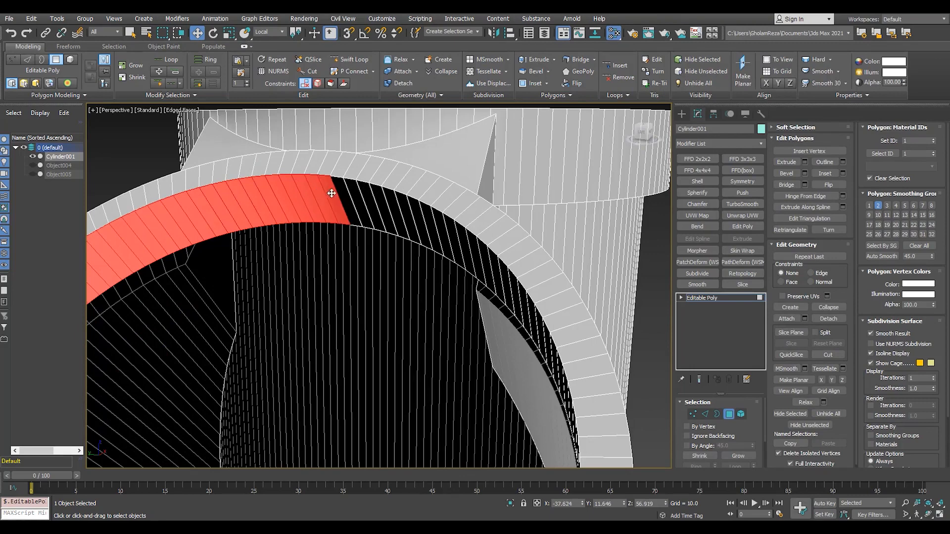
left_click(422, 225)
scroll(395, 210, "down", 5)
middle_click_drag(394, 210, 413, 191, "alt")
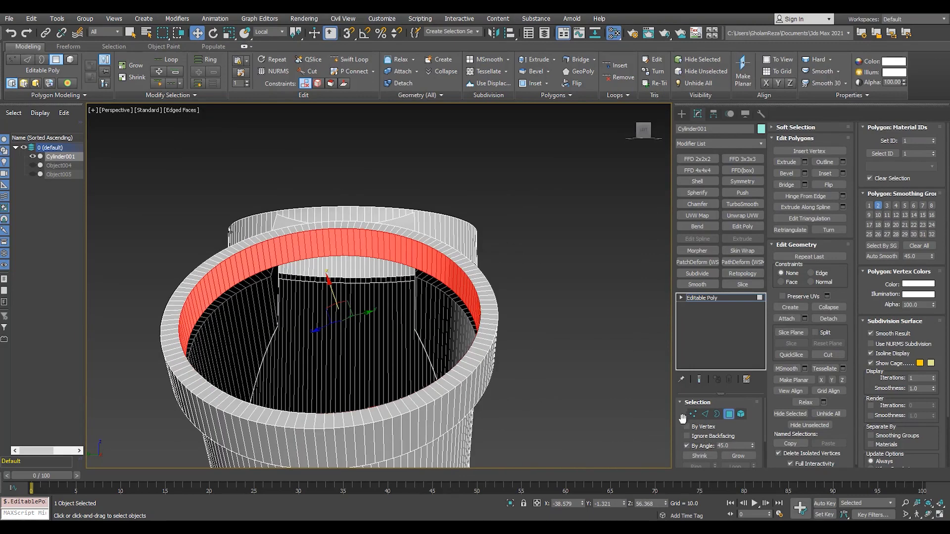
Examine the vertices and the ring of edges around the inner wall of the tilted branch's rim.
scroll(351, 229, "up", 4)
key("2")
left_click(350, 231)
scroll(329, 203, "up", 3)
key("1")
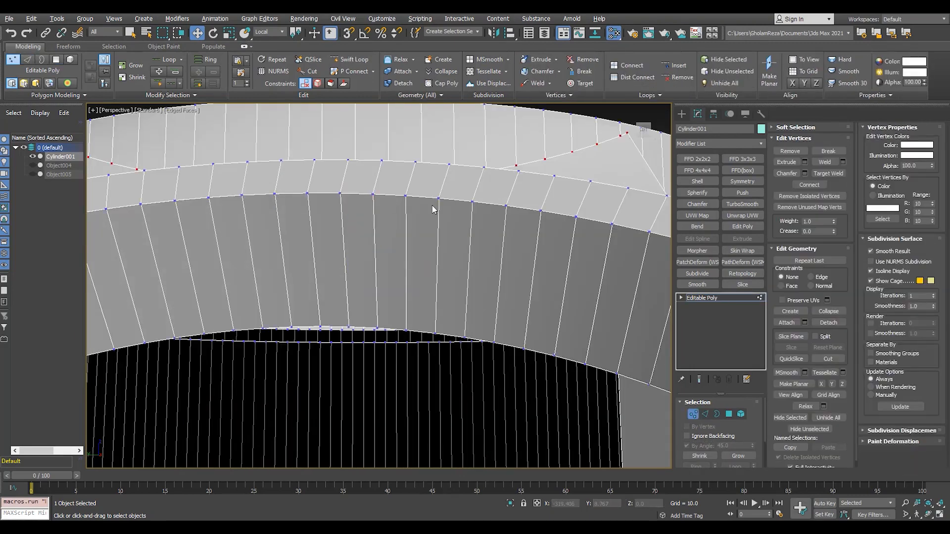
scroll(434, 208, "up", 4)
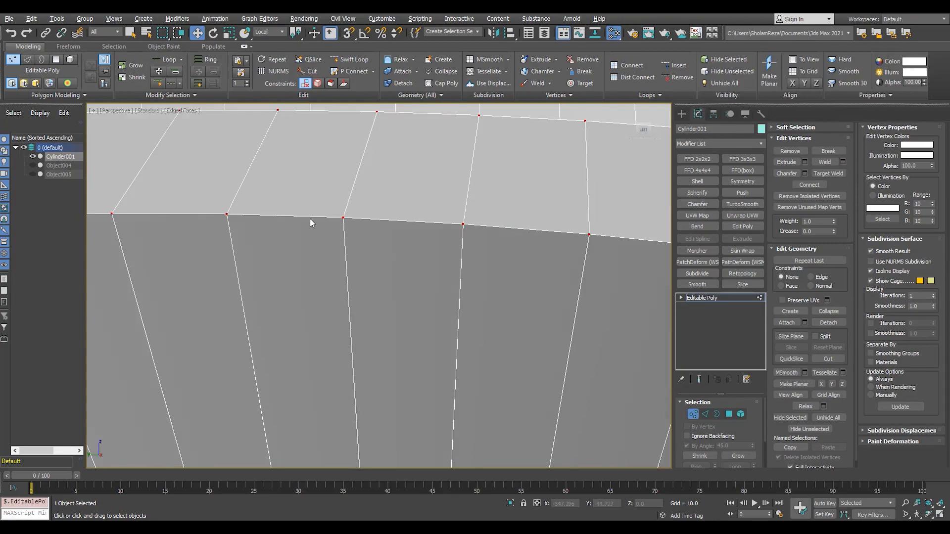
scroll(310, 223, "down", 6)
middle_click_drag(532, 272, 359, 265, "alt")
key("3")
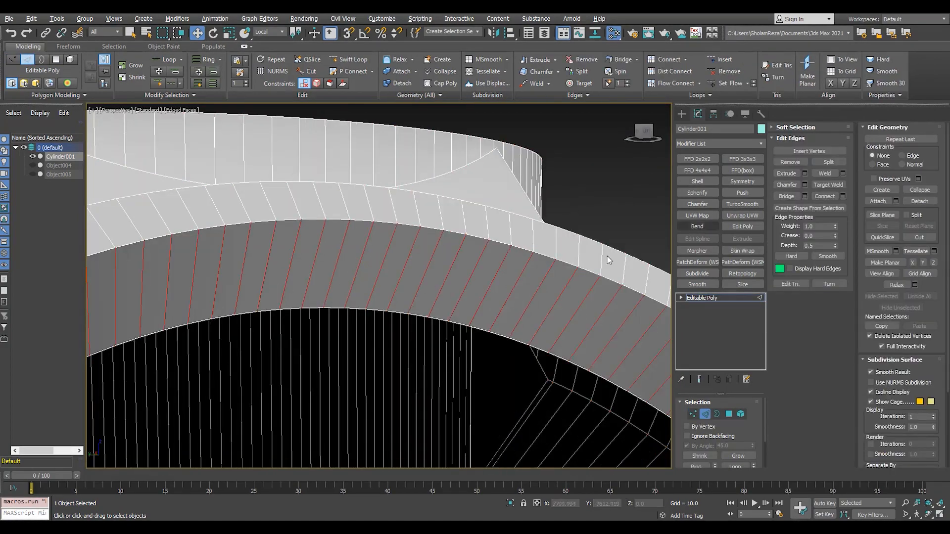
Cap the open border inside the tilted branch's rim and select the cap polygon.
scroll(365, 259, "down", 5)
middle_click_drag(365, 259, 370, 278, "alt")
key("f")
key("F3")
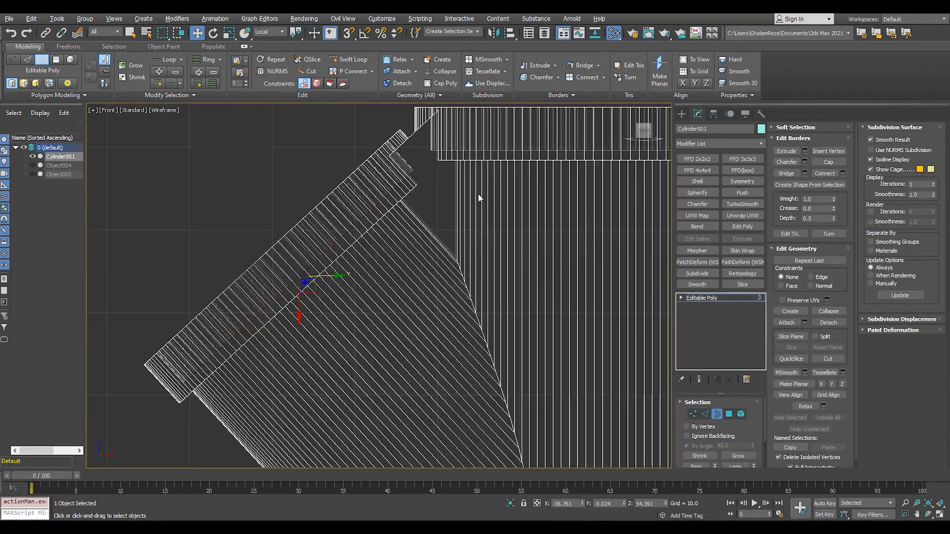
key("p")
key("F3")
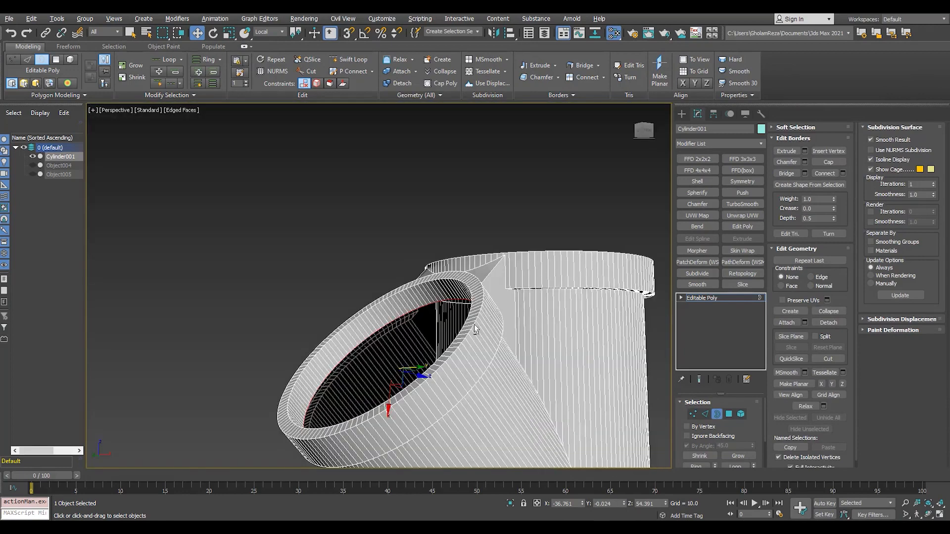
scroll(419, 332, "up", 5)
scroll(420, 333, "down", 5)
scroll(469, 325, "up", 4)
key("4")
left_click(469, 326)
middle_click_drag(469, 325, 447, 358, "alt")
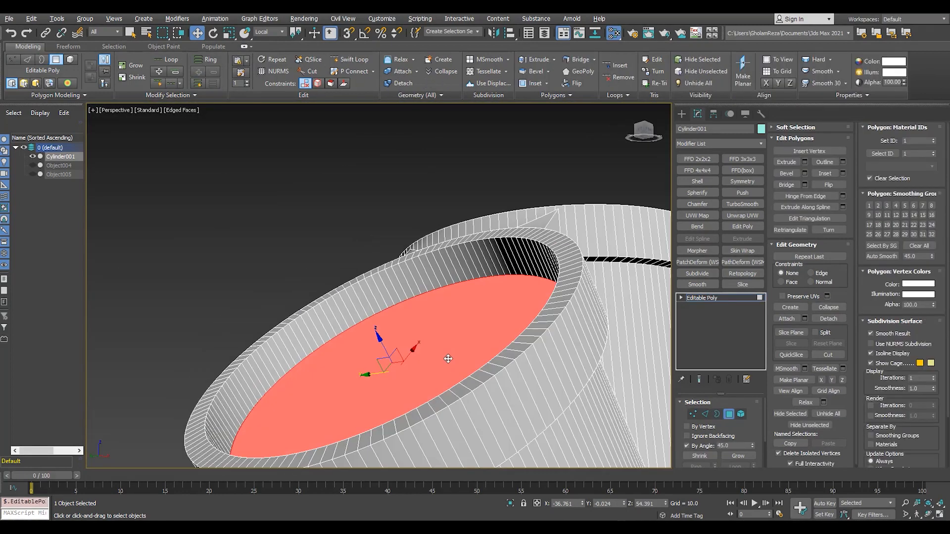
Bevel the branch's cap with an outline of about -3, and recess it with a second bevel of height -5.162.
left_click_drag(393, 352, 413, 374)
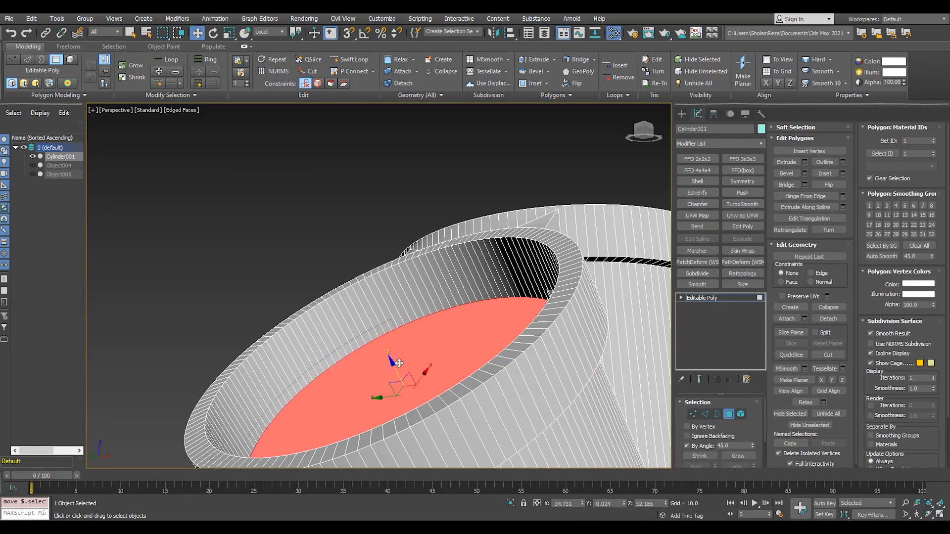
key("shift+ctrl+b")
right_click(387, 305)
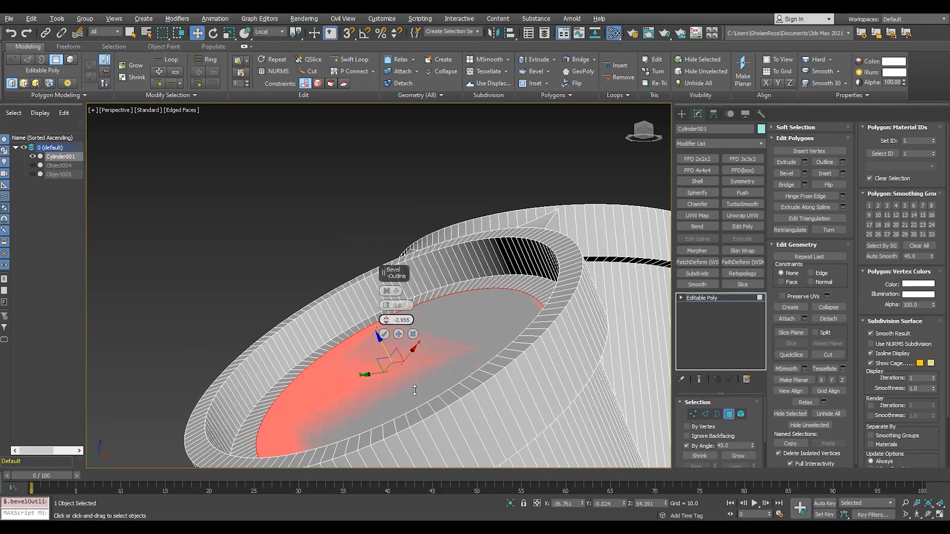
left_click_drag(386, 306, 483, 451)
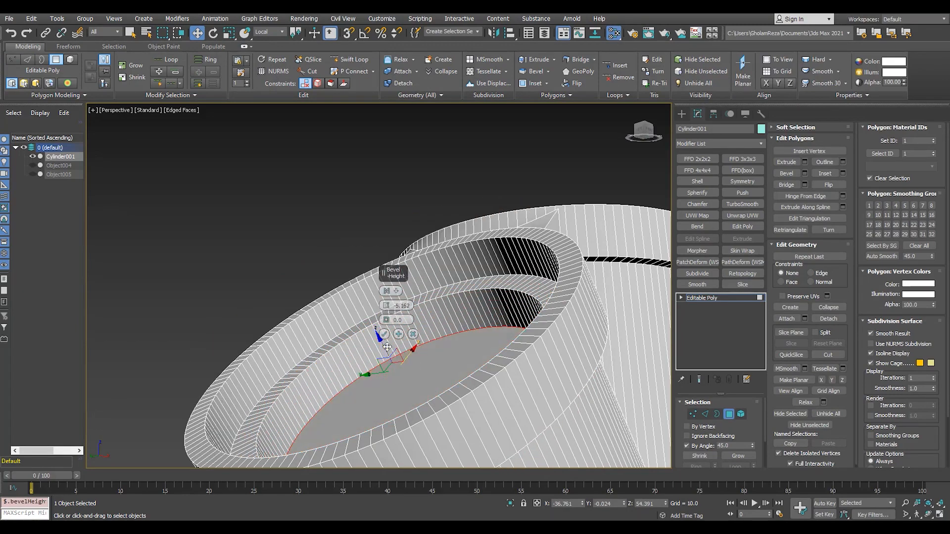
Ring-select the edges across the inner wall of the branch's rim and connect them with 5 segments.
scroll(413, 277, "up", 4)
key("2")
left_click(413, 277)
key("alt+r")
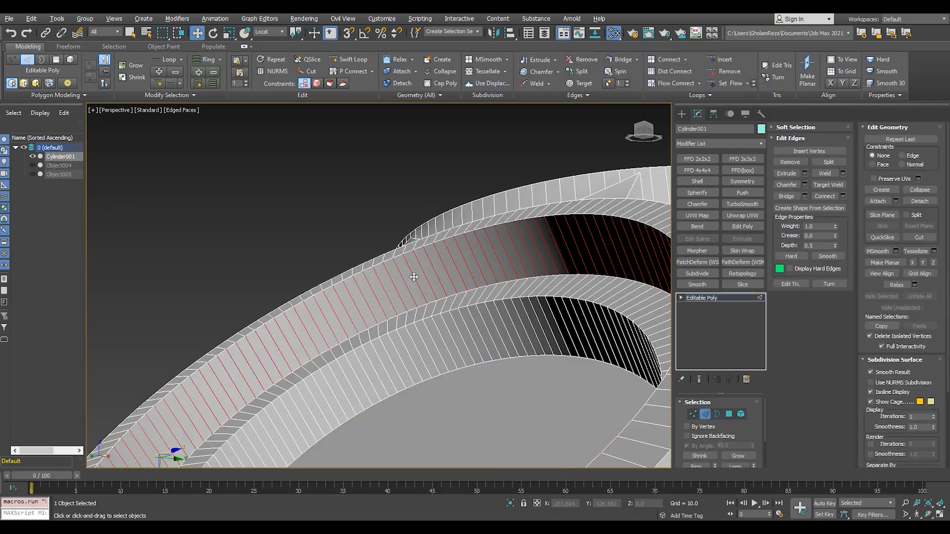
left_click(843, 195)
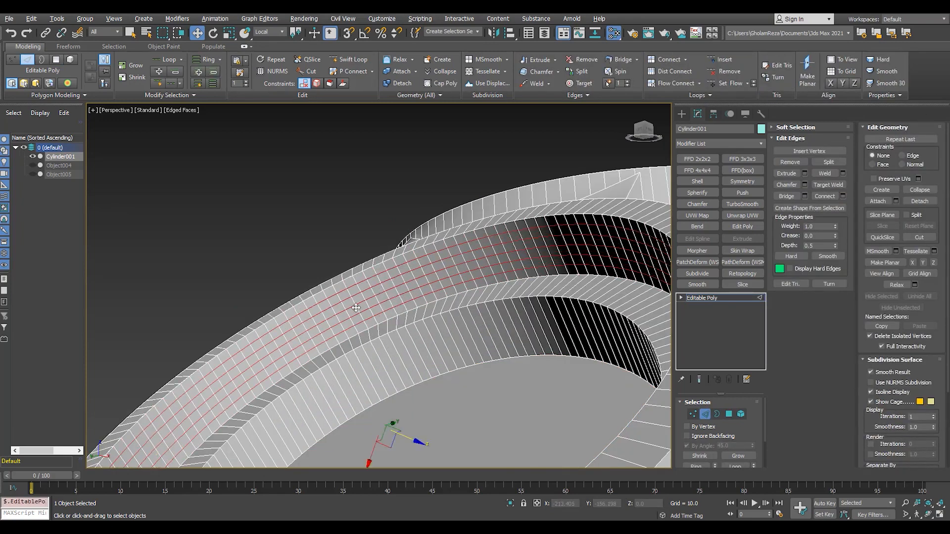
Try connecting the branch rim's inner edges with more segments and selecting alternate polygon loops.
scroll(356, 308, "up", 5)
key("4")
left_click(338, 296)
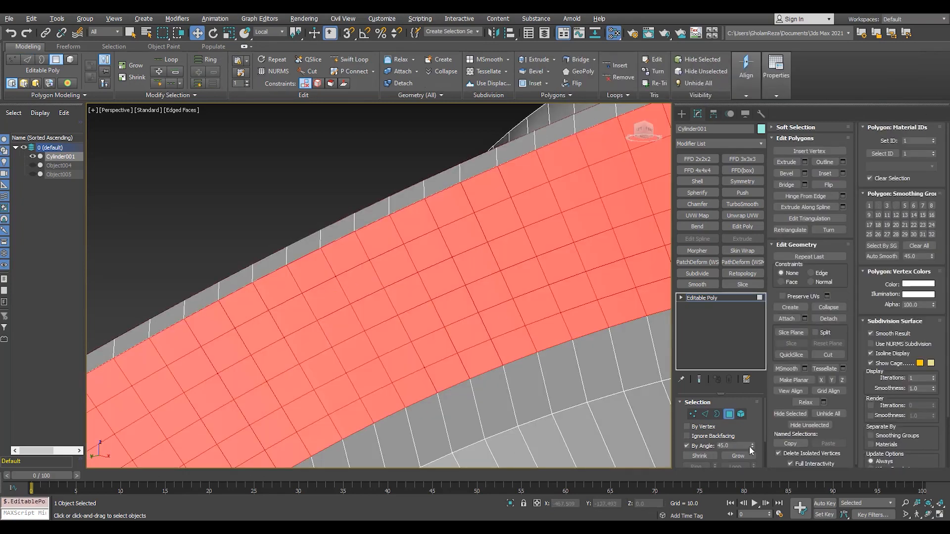
key("2")
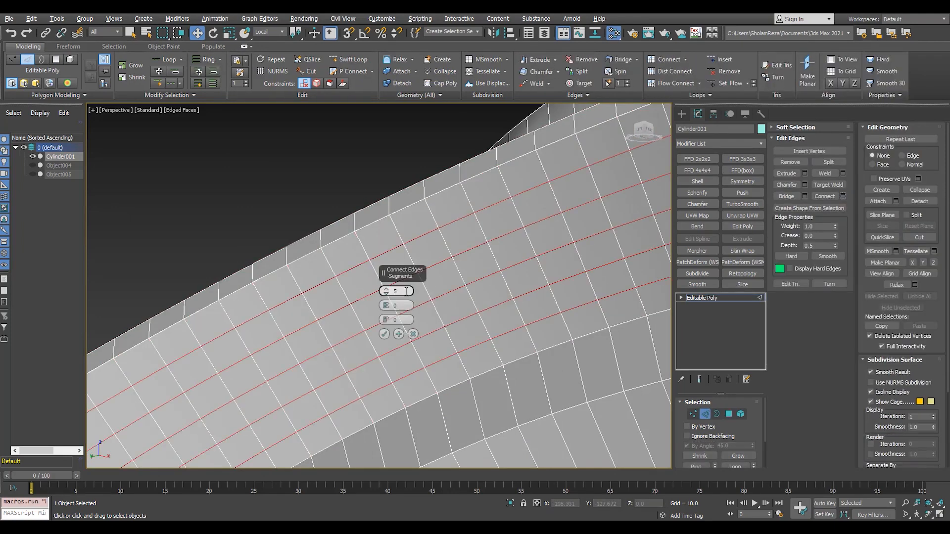
left_click(842, 196)
left_click_drag(387, 292, 393, 291)
left_click(384, 334)
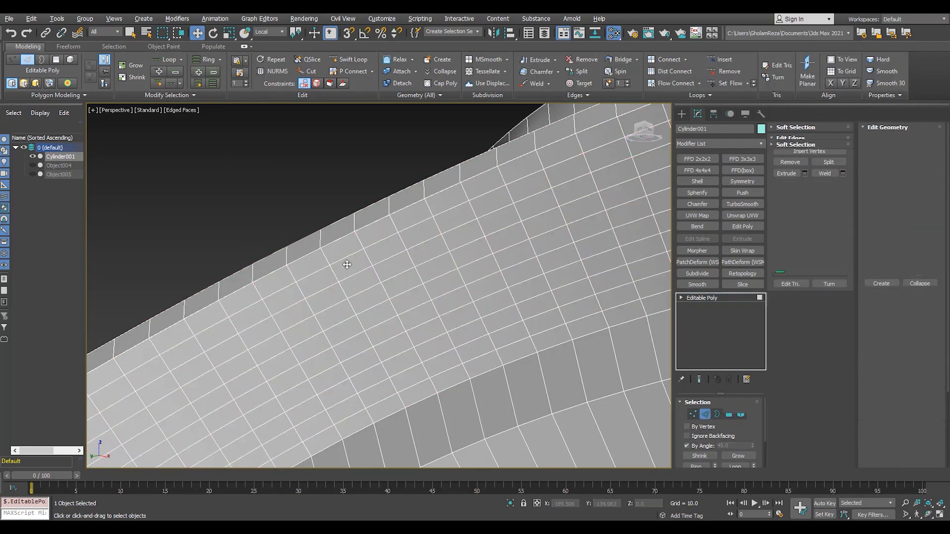
key("4")
left_click(686, 446)
left_click(340, 270)
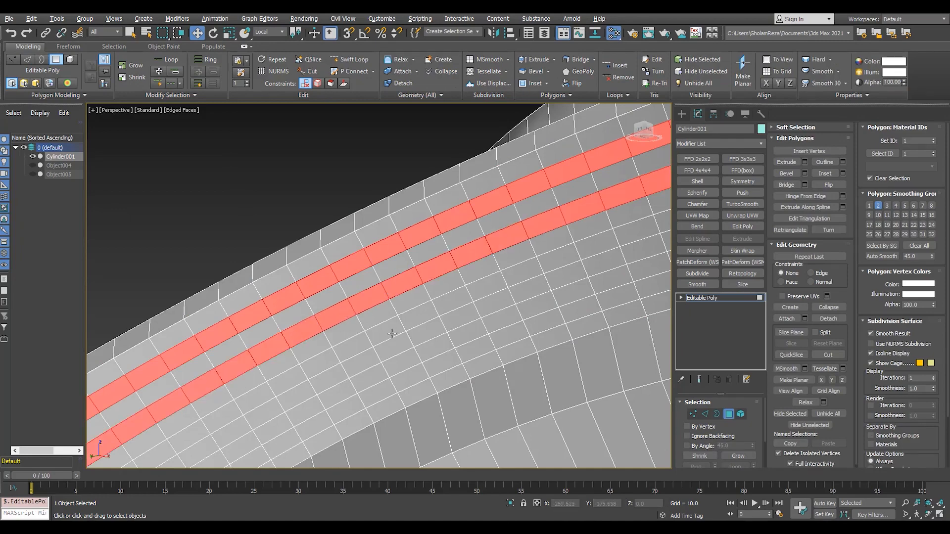
Redo the connection across the branch rim's inner wall with an adjusted number of segments.
key("2")
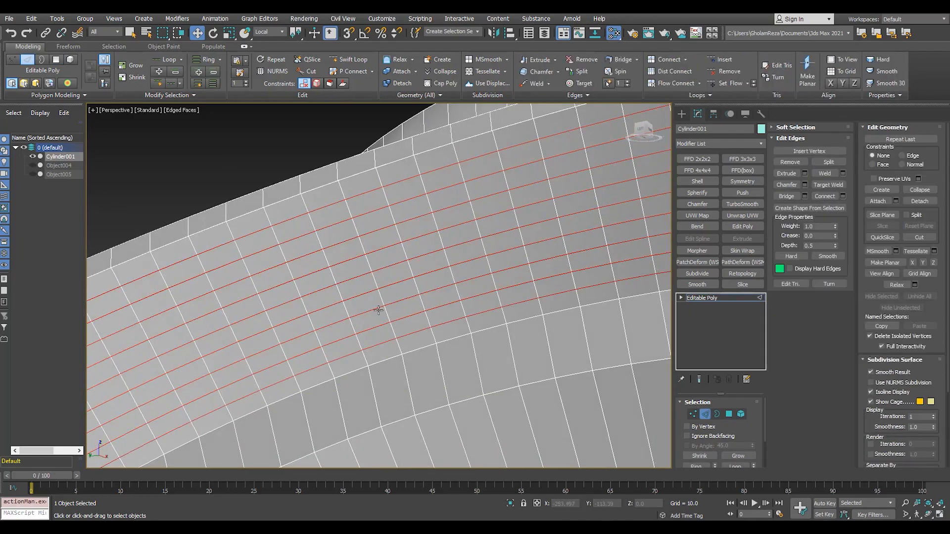
key("z")
scroll(393, 305, "up", 5)
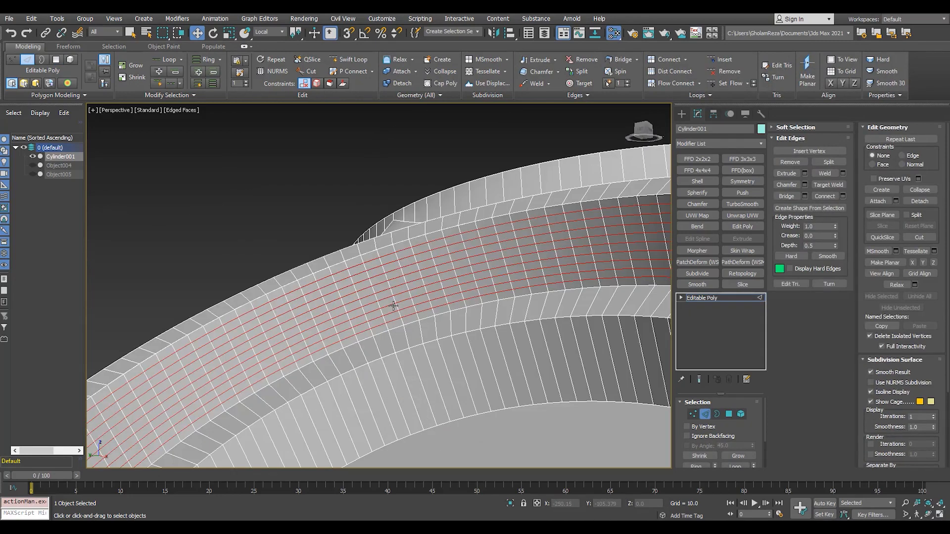
left_click(842, 195)
left_click(385, 334)
Turn off By Angle, select five alternate polygon loops inside the branch's rim, and bevel them by Local Normal with a height of 0.5.
scroll(406, 270, "up", 4)
key("4")
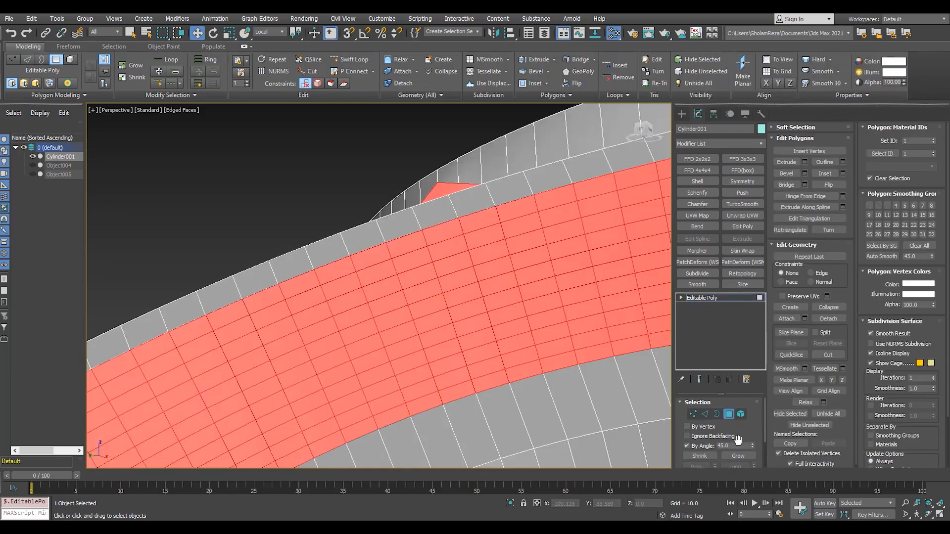
left_click(687, 446)
left_click(408, 263)
left_click(381, 272, "shift")
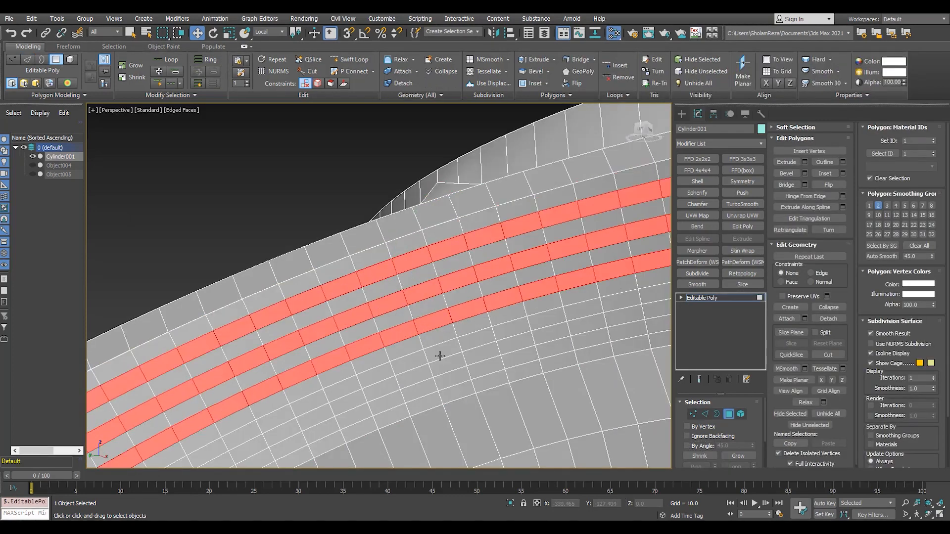
key("ctrl+shift+b")
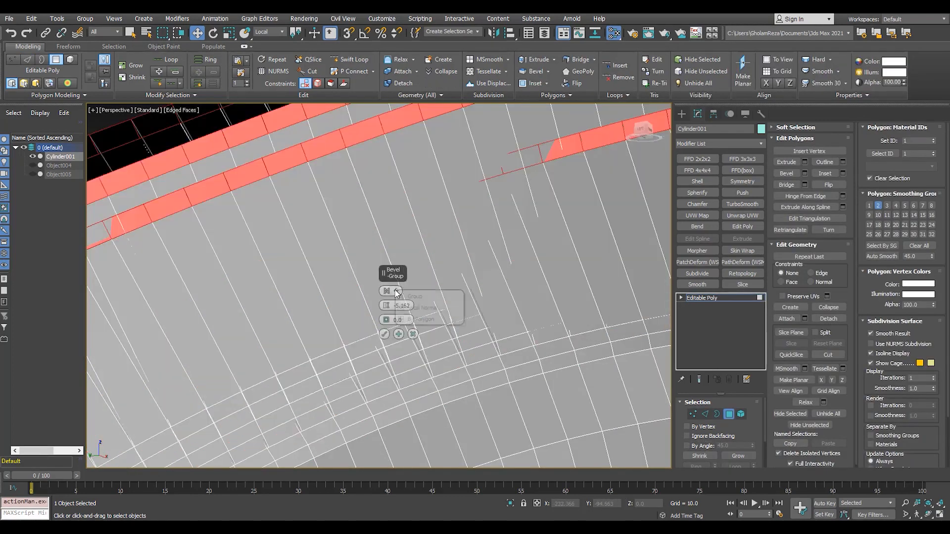
left_click(420, 308)
right_click(387, 305)
left_click_drag(386, 320, 386, 286)
right_click(384, 324)
right_click(386, 322)
right_click(386, 320)
scroll(387, 287, "down", 6)
middle_click_drag(462, 273, 431, 276, "alt")
key("z")
scroll(430, 276, "up", 5)
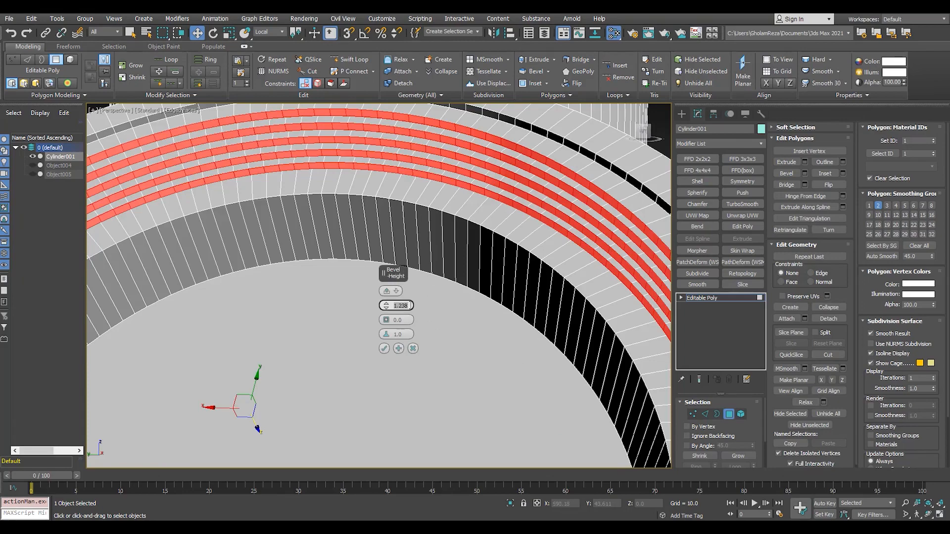
type("0.5")
key("Return")
left_click(384, 349)
Clear the selection and inspect the threaded branch rim in shaded view without edges.
scroll(435, 198, "down", 7)
scroll(423, 194, "up", 6)
mouse_move(435, 197)
middle_mouse_down("alt")
mouse_move(317, 210)
mouse_move(361, 237)
middle_mouse_up("alt")
key("F4")
scroll(317, 211, "down", 5)
key("ctrl+d")
scroll(317, 211, "down", 6)
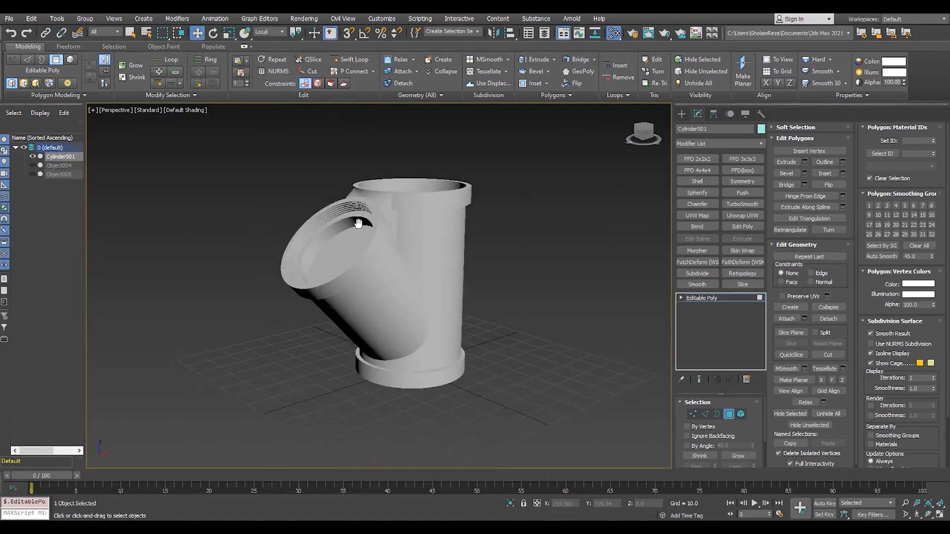
Ring-select the edges across the inner wall of the upright tube's top rim and connect them with evenly spaced loops.
scroll(362, 237, "up", 6)
key("F4")
scroll(362, 237, "up", 5)
key("2")
left_click(430, 229)
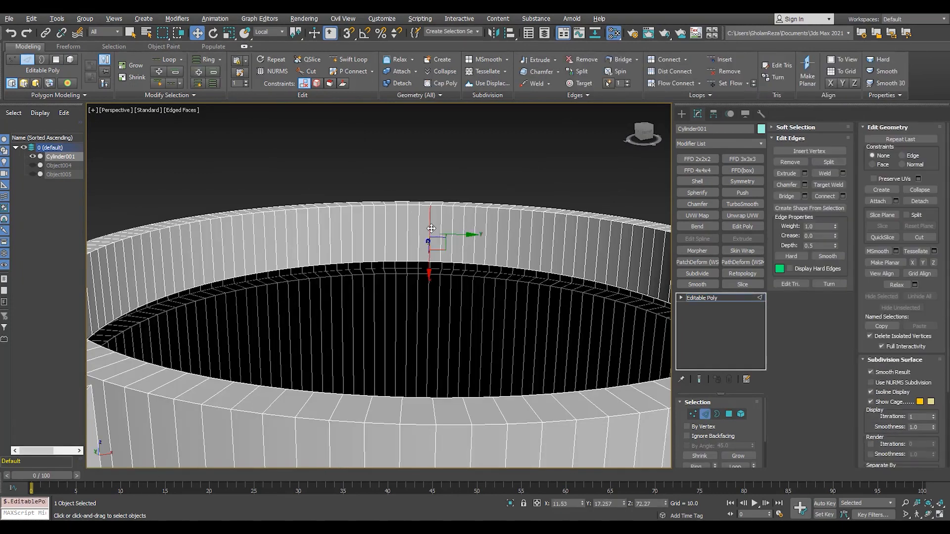
scroll(404, 196, "up", 4)
Select five alternate polygon loops inside the upright tube's top rim and bevel them with a height of 0.5.
key("4")
left_click(440, 195)
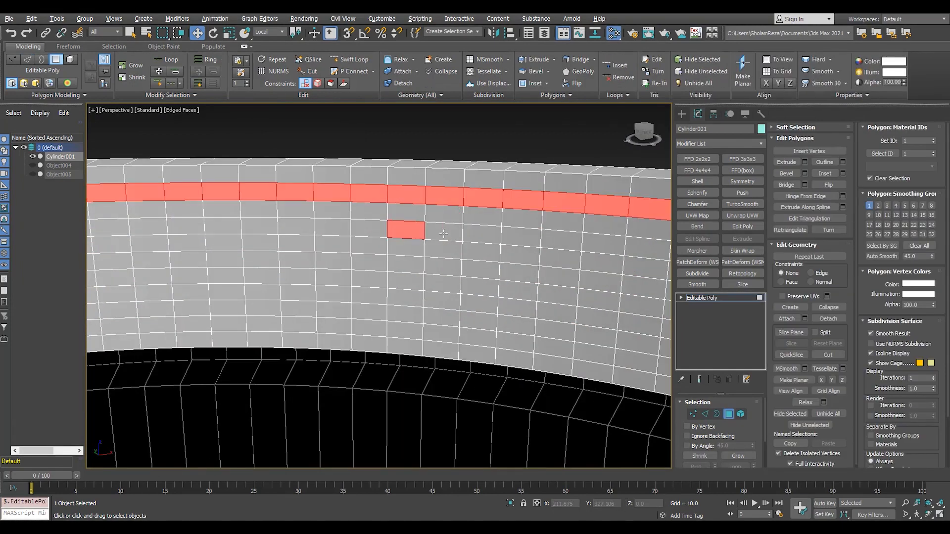
key("ctrl+shift+b")
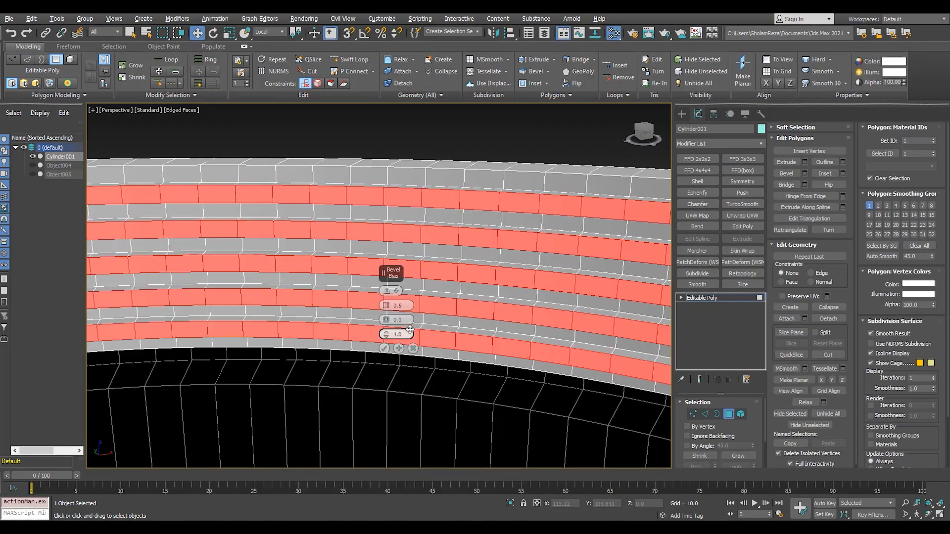
Select the open border below the upright tube's threads and cap it.
key("3")
left_click(388, 356)
scroll(417, 270, "down", 5)
scroll(416, 287, "up", 3)
key("alt+p")
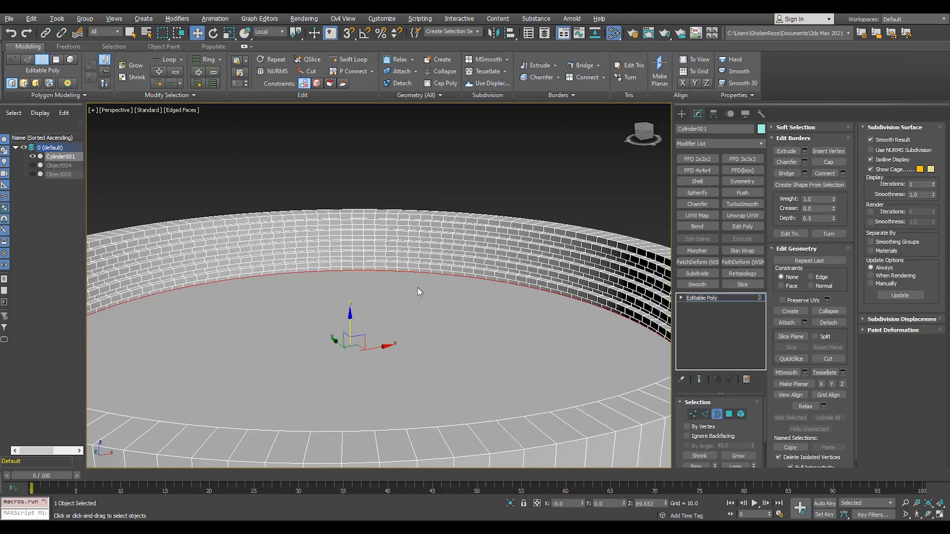
Bevel the upright tube's cap inward to form a ledge and recess its centre.
scroll(417, 287, "down", 7)
scroll(425, 289, "up", 6)
key("4")
left_click(457, 280)
key("ctrl+shift+b")
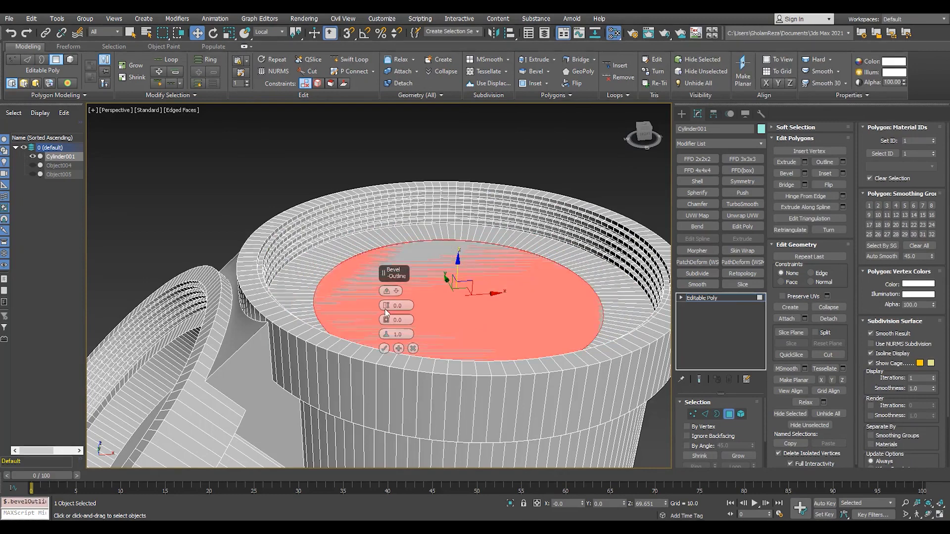
left_click_drag(385, 309, 388, 322)
left_click(383, 348)
Select all polygons of the fitting and apply Auto Smooth with a threshold of 25.
scroll(619, 370, "down", 8)
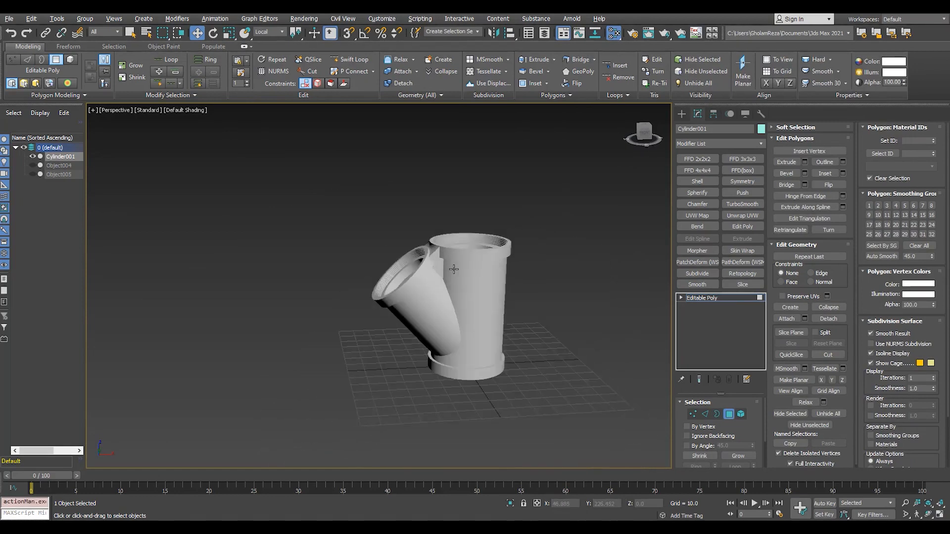
scroll(396, 297, "up", 12)
key("ctrl+a")
double_click(920, 257)
type("25")
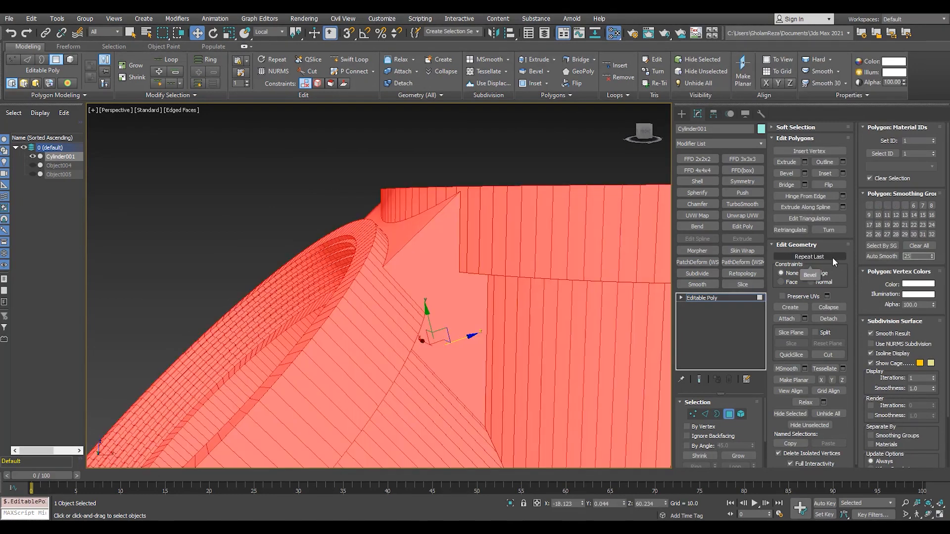
key("Return")
left_click(881, 257)
left_click(325, 215)
Select the upright tube's outer wall with By Angle set to 5, and apply Auto Smooth to it.
scroll(383, 268, "down", 8)
key("F4")
middle_click_drag(382, 267, 431, 320, "alt")
key("F4")
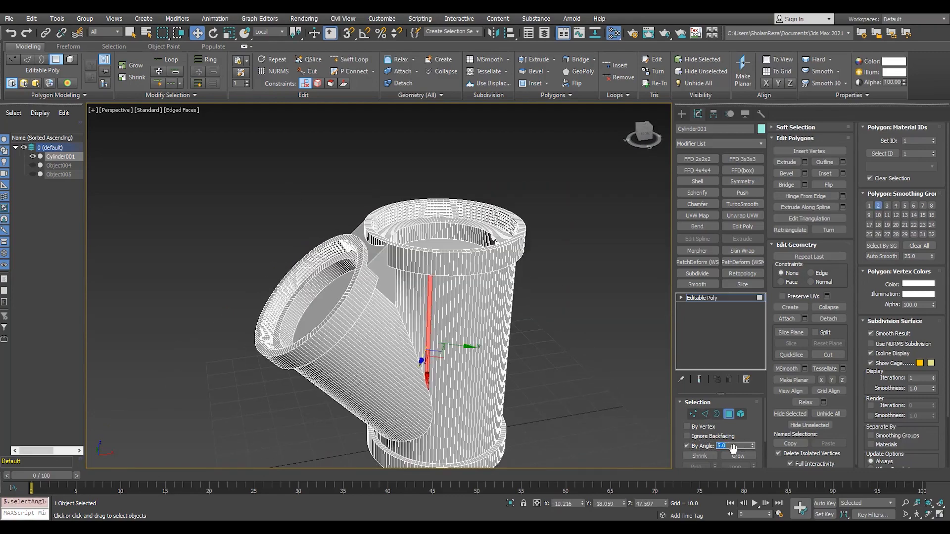
left_click(483, 330)
middle_click_drag(483, 331, 433, 366, "alt")
scroll(433, 366, "up", 5)
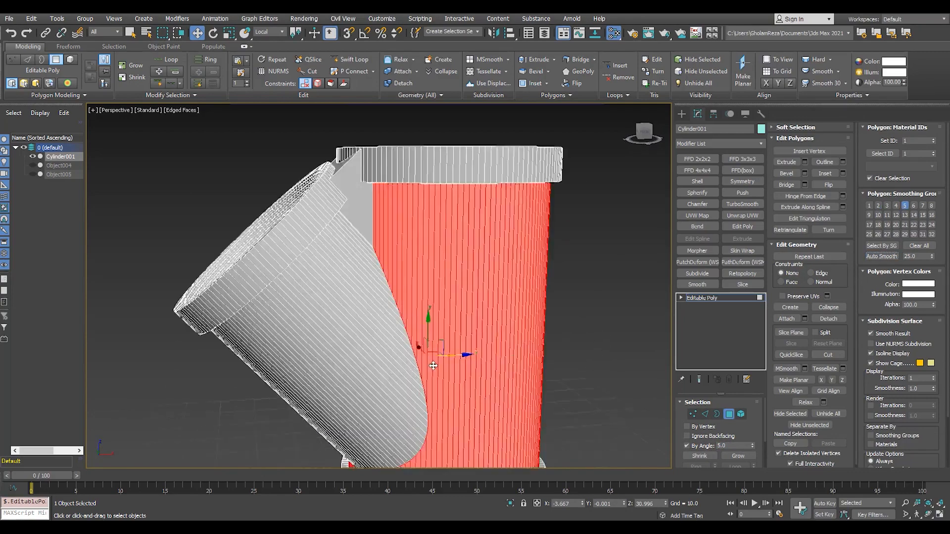
scroll(434, 366, "down", 5)
key("F4")
left_click(324, 297)
middle_click_drag(324, 297, 367, 324, "alt")
left_click(883, 257)
left_click(593, 277)
Check the fitting's shading and leave polygon sub-object editing.
scroll(471, 239, "up", 5)
scroll(470, 239, "down", 6)
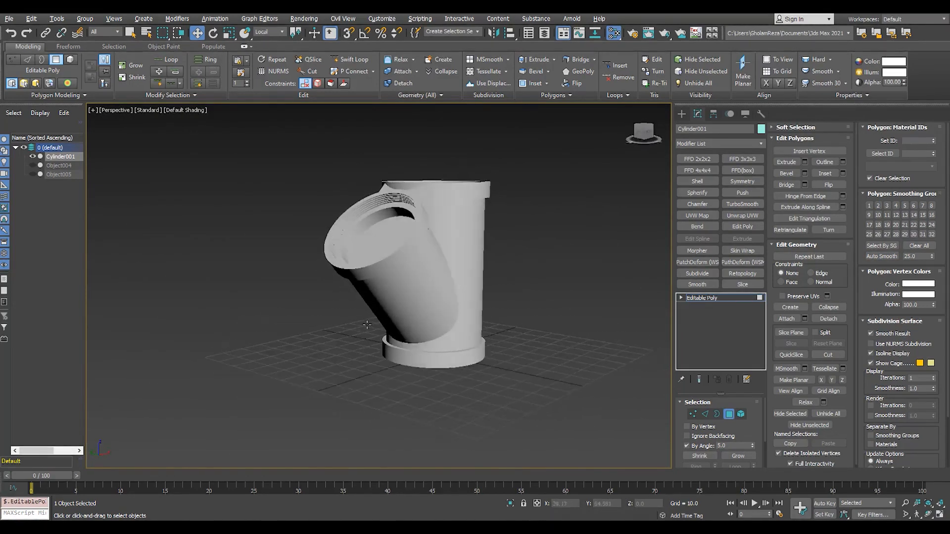
scroll(475, 183, "up", 5)
scroll(475, 183, "down", 4)
key("4")
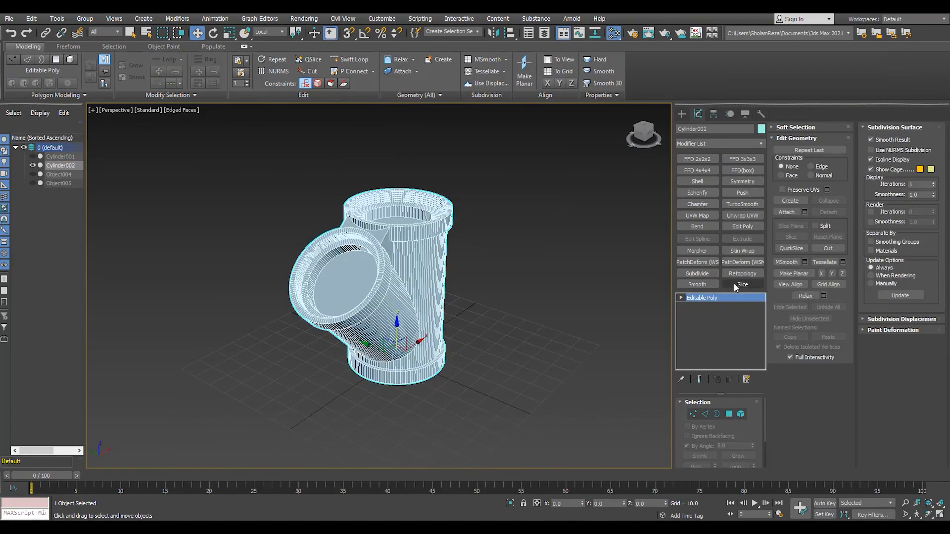
Try to slice the fitting in half with a Slice modifier rotated 90° about X and set to Remove Bottom.
left_click(742, 284)
key("e")
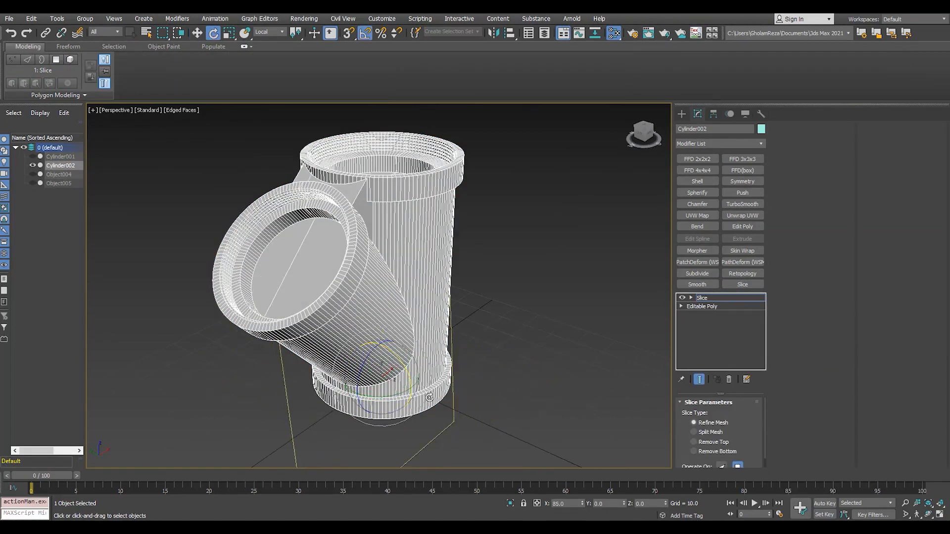
left_click(694, 442)
left_click(693, 452)
scroll(320, 180, "up", 5)
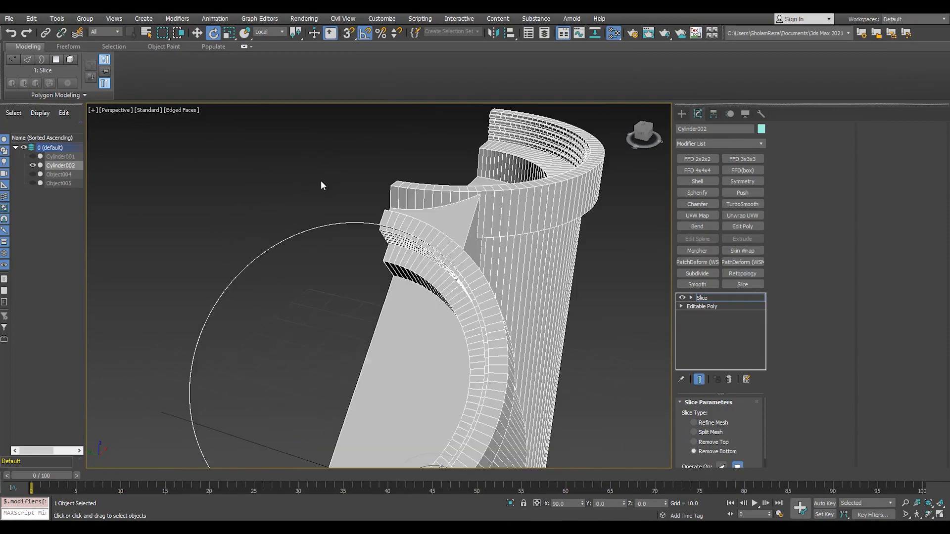
scroll(333, 209, "up", 5)
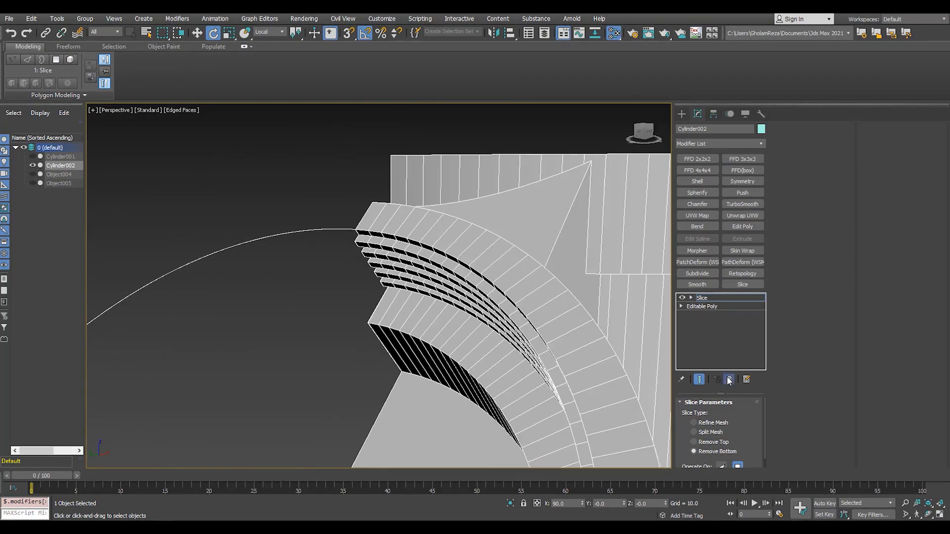
left_click(729, 380)
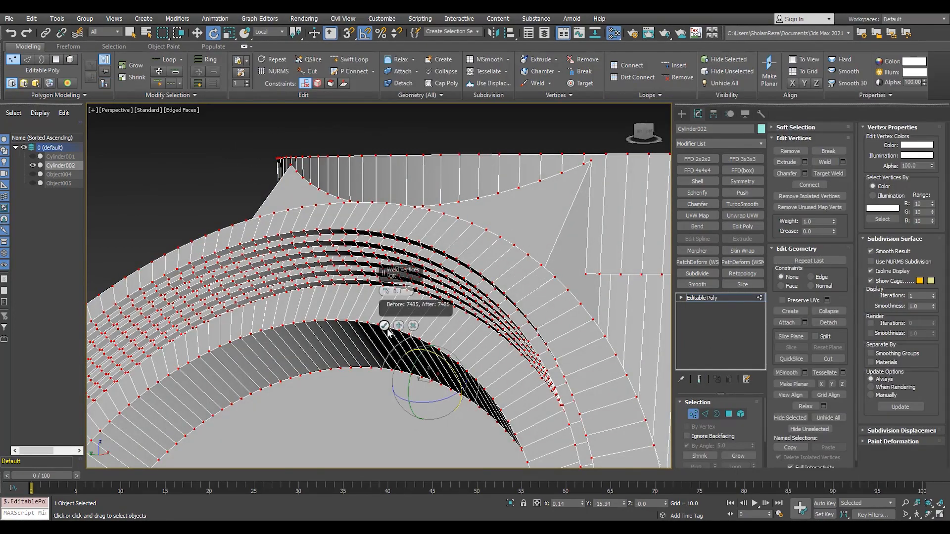
Weld the fitting's vertices with a threshold of 0.1 and leave vertex editing.
left_click(384, 326)
scroll(369, 228, "up", 5)
scroll(369, 229, "down", 5)
left_click(708, 298)
Slice the fitting in half with a Slice modifier rotated 90° about X, and convert the result to Editable Poly.
left_click(742, 285)
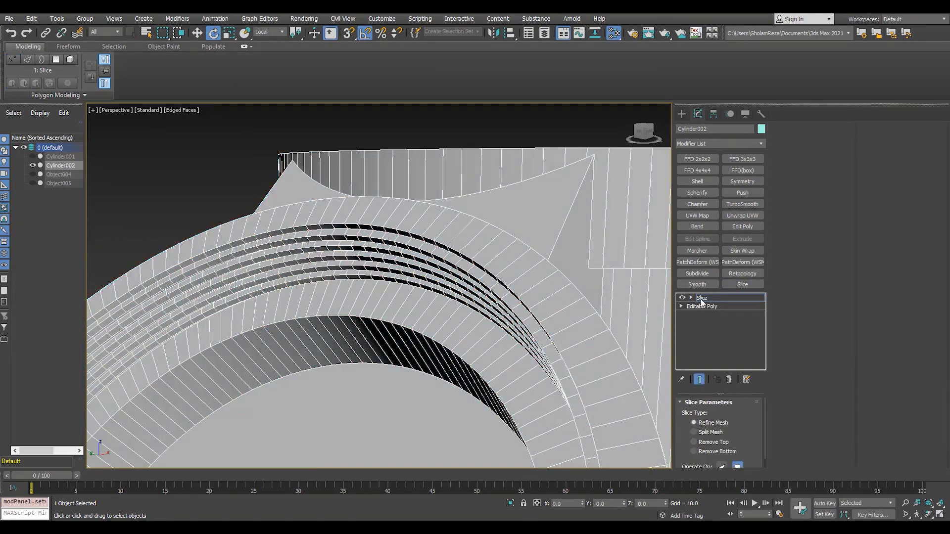
key("z")
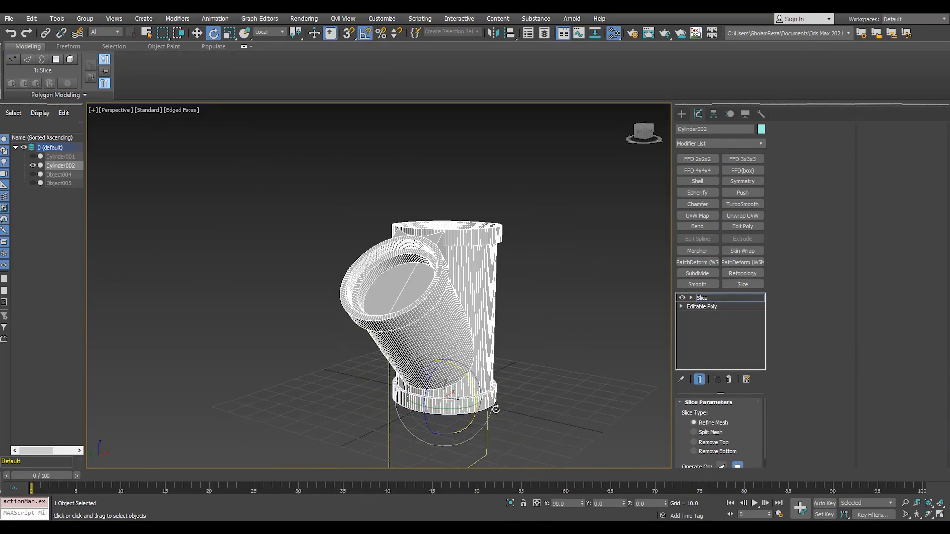
scroll(483, 280, "up", 3)
key("alt+c")
Delete the leftover arc of vertices outside the angled opening on the sliced-off side of the fitting.
key("alt+w")
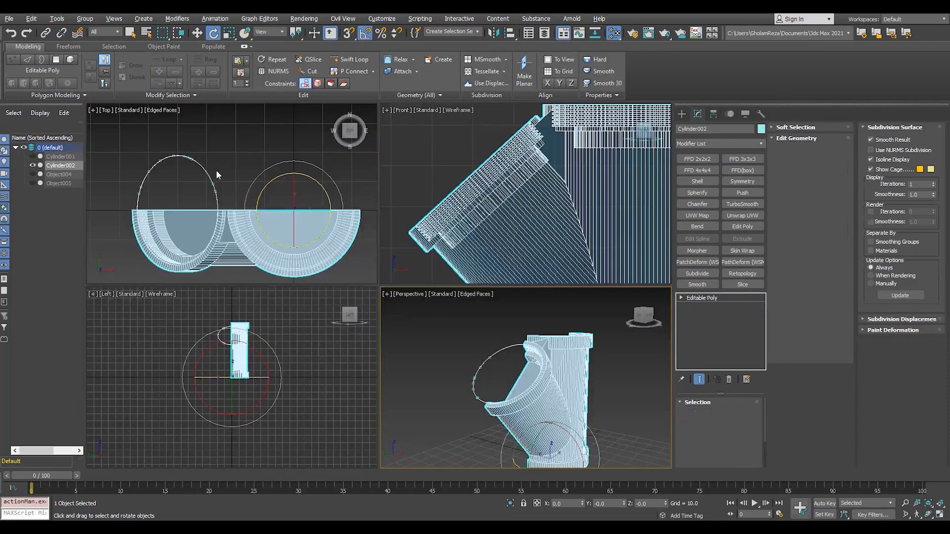
middle_click(250, 204)
key("alt+w")
key("1")
left_click_drag(415, 166, 367, 221)
left_click_drag(86, 317, 86, 315)
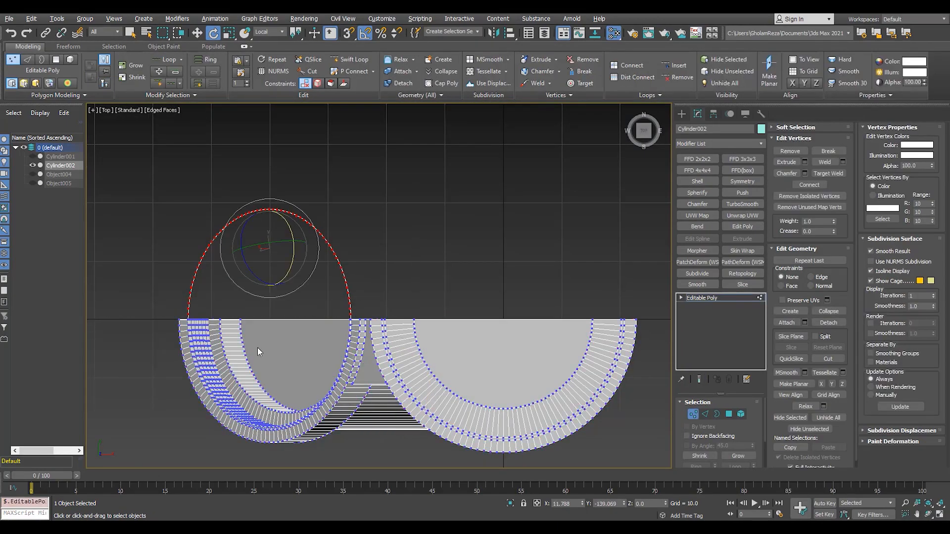
key("Delete")
Apply a Subdivide modifier to the halved fitting and change its subdivide mode.
middle_click_drag(368, 376, 367, 367)
key("alt+w")
middle_click(475, 369)
key("alt+w")
scroll(433, 235, "up", 4)
middle_click_drag(376, 242, 343, 251, "alt")
key("z")
left_click(697, 274)
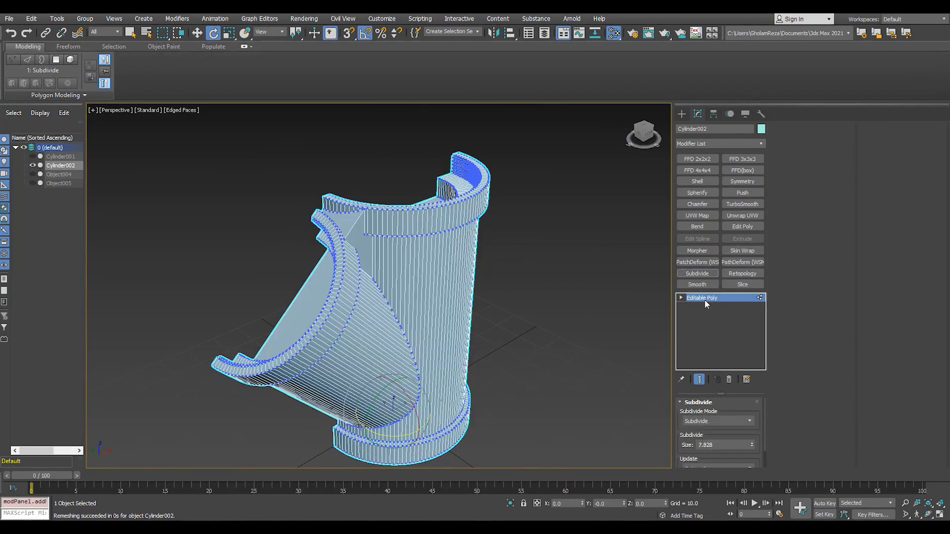
left_click(741, 421)
left_click(704, 431)
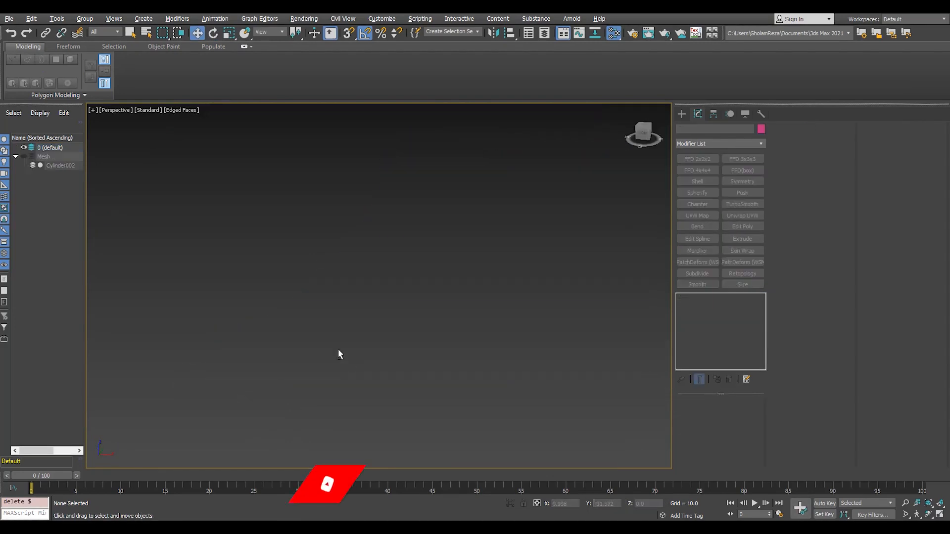
Create a shallow cylinder about 14.1 in radius centred on the grid origin, and convert it to Editable Poly.
key("t")
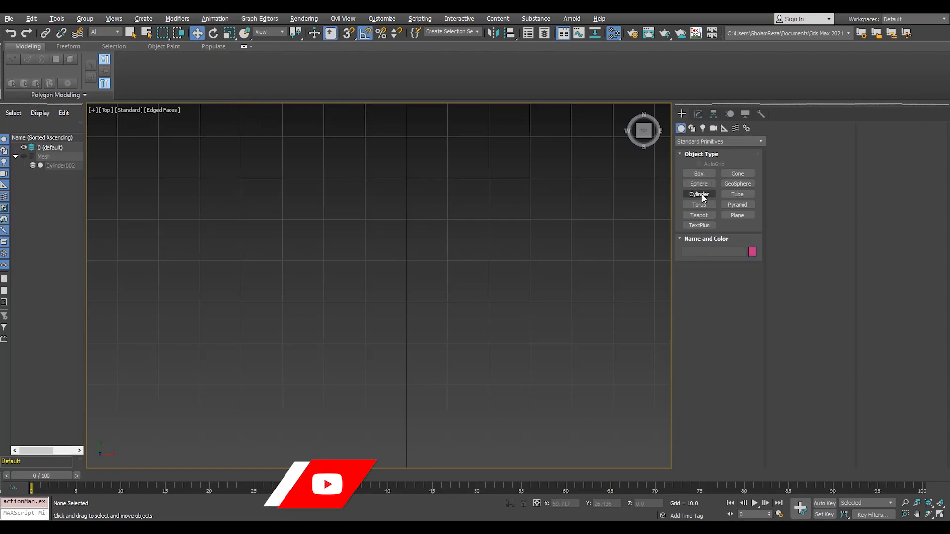
left_click(701, 197)
left_click_drag(406, 301, 448, 261)
left_click(456, 233)
right_click(456, 233)
key("alt+w")
key("alt+w")
left_click(697, 114)
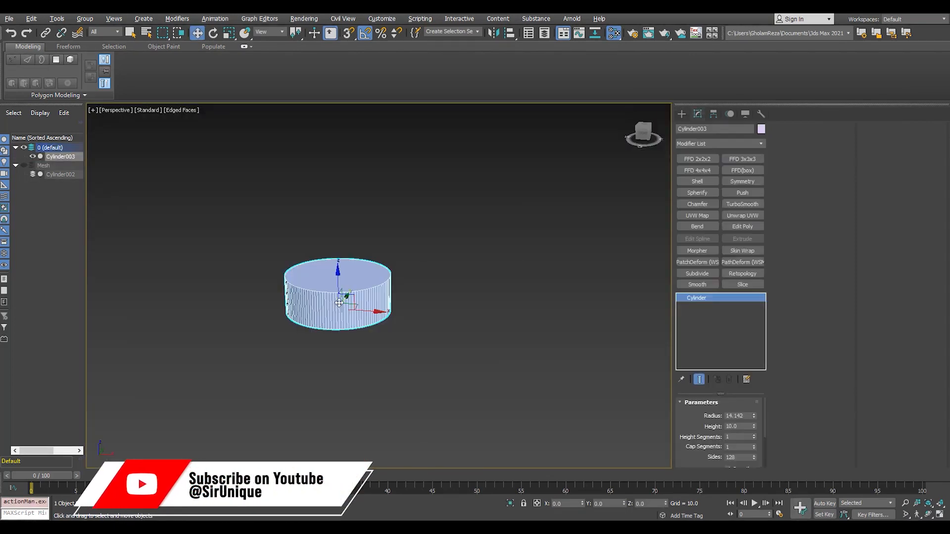
scroll(339, 302, "up", 2)
key("alt+c")
scroll(316, 296, "up", 3)
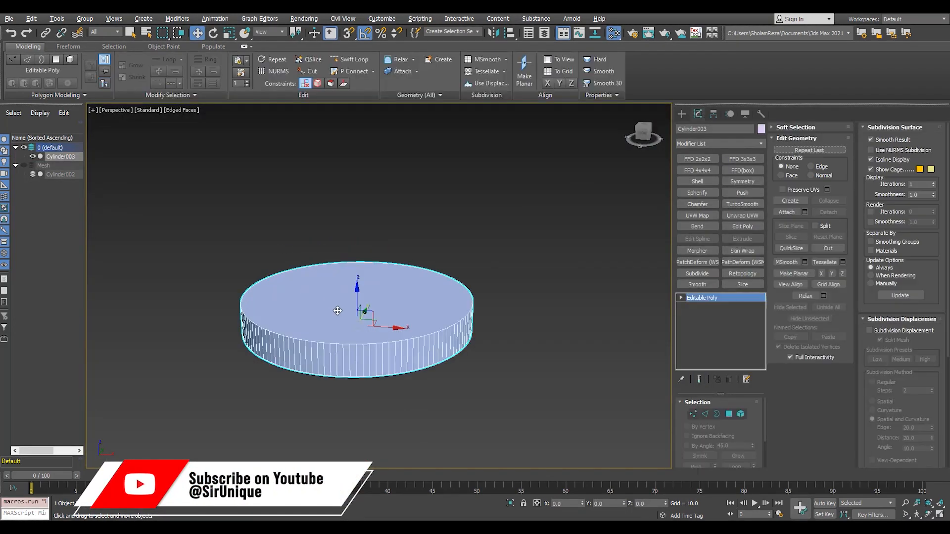
Delete the top cap polygon of the new cylinder.
key("4")
left_click(334, 312)
key("Delete")
Extend the cylinder's open top border slightly inward and upward to form a narrower tube wall above the collar.
key("3")
left_click(393, 341)
scroll(393, 336, "up", 3)
key("r")
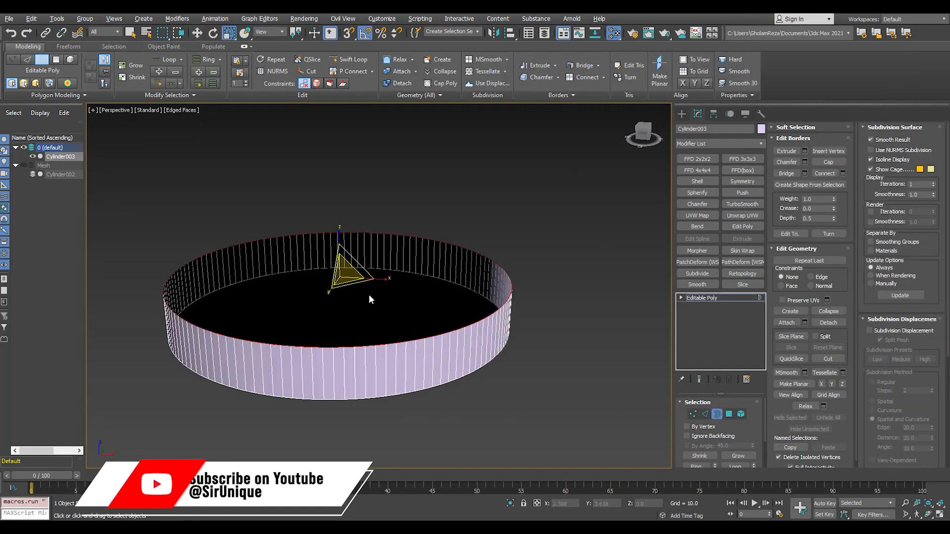
left_click_drag(344, 270, 354, 172, "shift")
key("w")
scroll(350, 270, "down", 4)
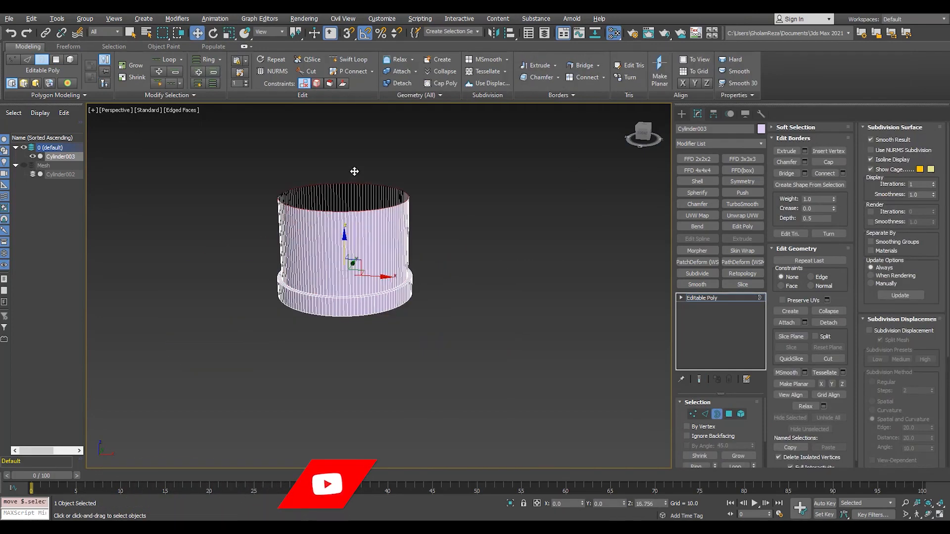
Centre the pivot on the collared tube and snap the tube so its centre sits on the grid origin.
key("f")
middle_click_drag(471, 240, 480, 342)
left_click(701, 297)
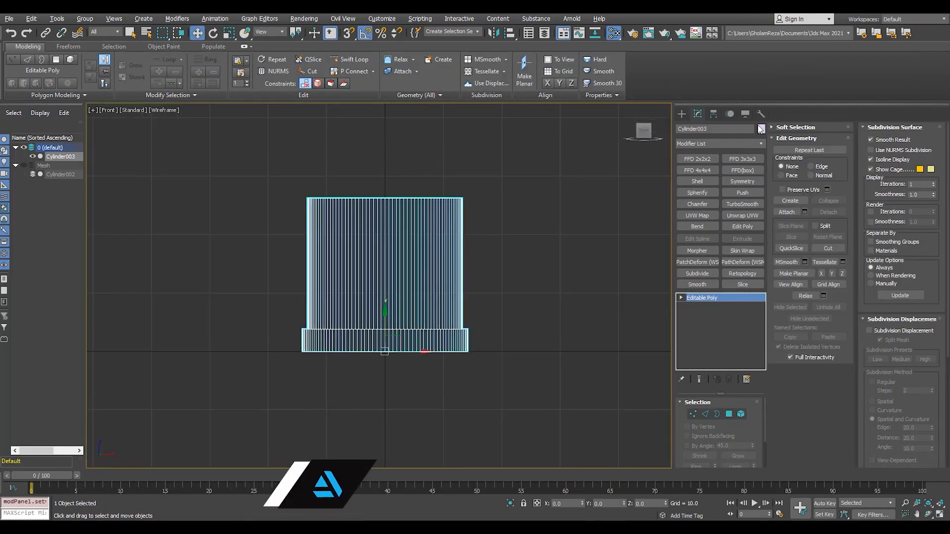
left_click(713, 114)
left_click(717, 182)
left_click_drag(390, 250, 498, 347)
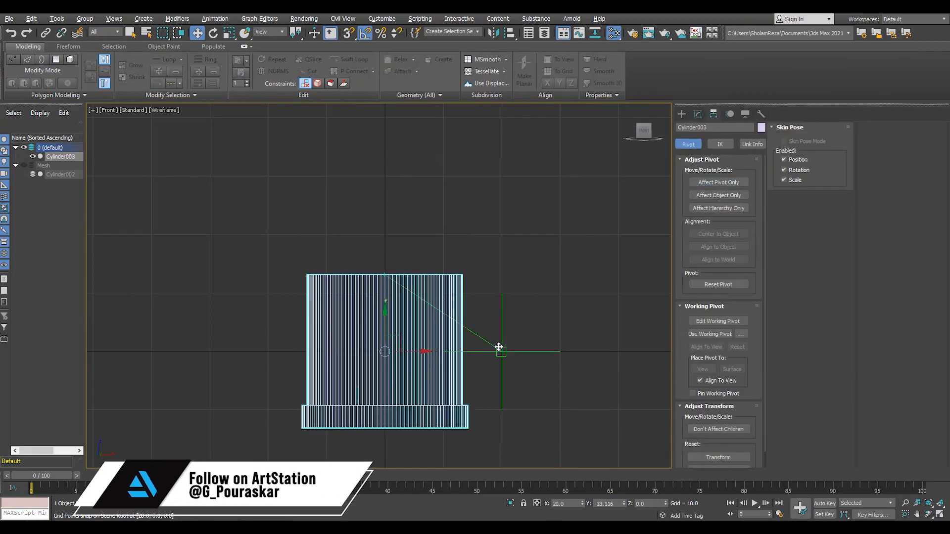
Delete the bottom cap of the collared tube and leave polygon editing.
key("alt+w")
middle_click(456, 366)
key("alt+w")
key("4")
mouse_move(389, 342)
middle_mouse_down("alt")
mouse_move(387, 328)
mouse_move(391, 353)
middle_mouse_up("alt")
left_click(387, 328)
key("Delete")
left_click(714, 298)
middle_click_drag(402, 297, 407, 349, "alt")
Clone the upright tube rotated 90° and shift the horizontal copy sideways so it partly overlaps the original.
key("alt+w")
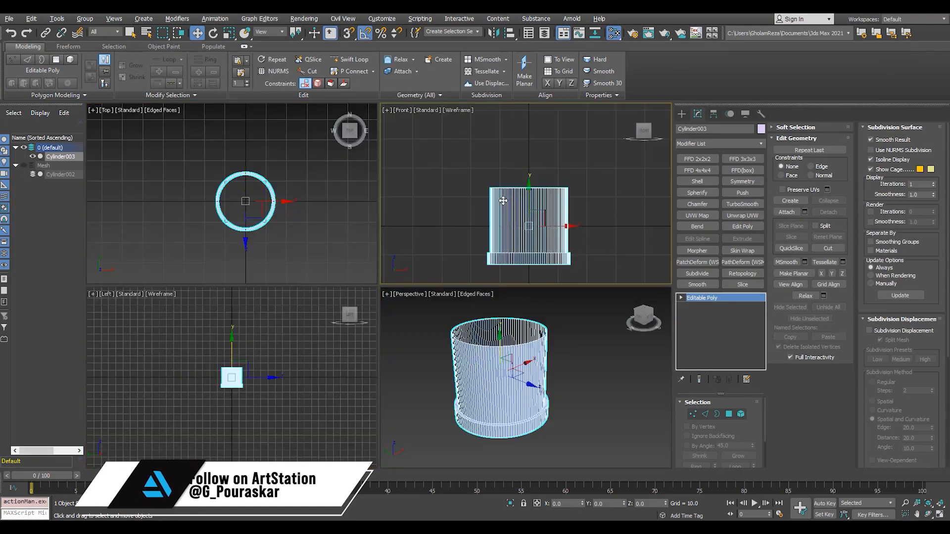
middle_click(498, 198)
key("alt+w")
key("e")
mouse_move(416, 332)
left_mouse_down("shift")
mouse_move(436, 346)
mouse_move(475, 341)
mouse_move(527, 354)
left_mouse_up("shift")
left_click(483, 309)
key("w")
left_click(366, 346)
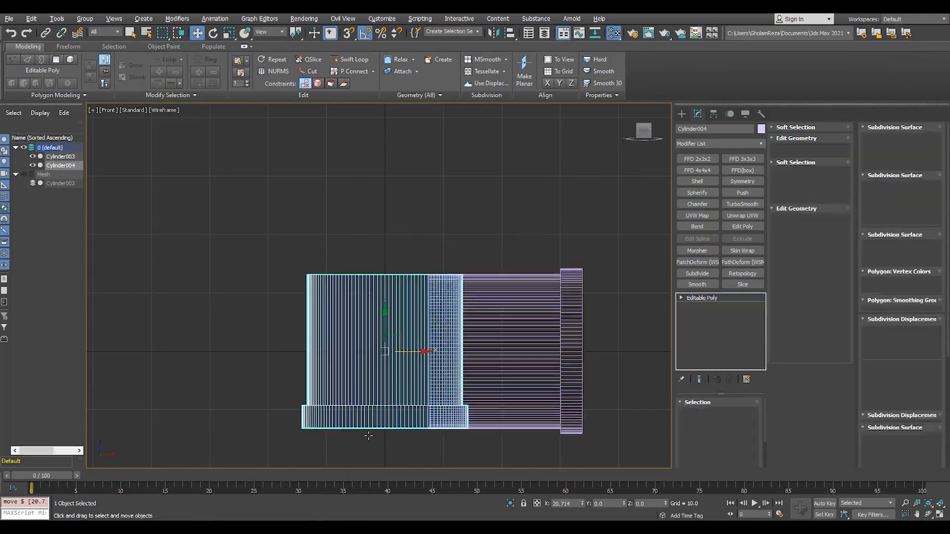
Raise the horizontal tube about 7.1 units above the upright tube's centre.
middle_click_drag(349, 448, 369, 377)
left_click(474, 264)
left_click_drag(526, 263, 531, 214)
left_click(424, 232)
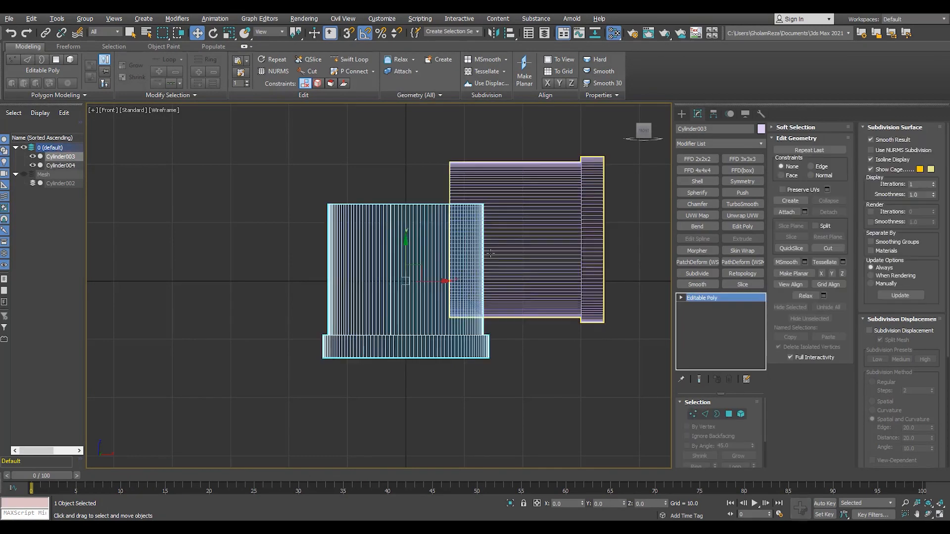
Snap the horizontal tube's open end to the upright tube's vertical centre line.
left_click(514, 200)
key("1")
left_click_drag(424, 144, 501, 344)
left_click(745, 297)
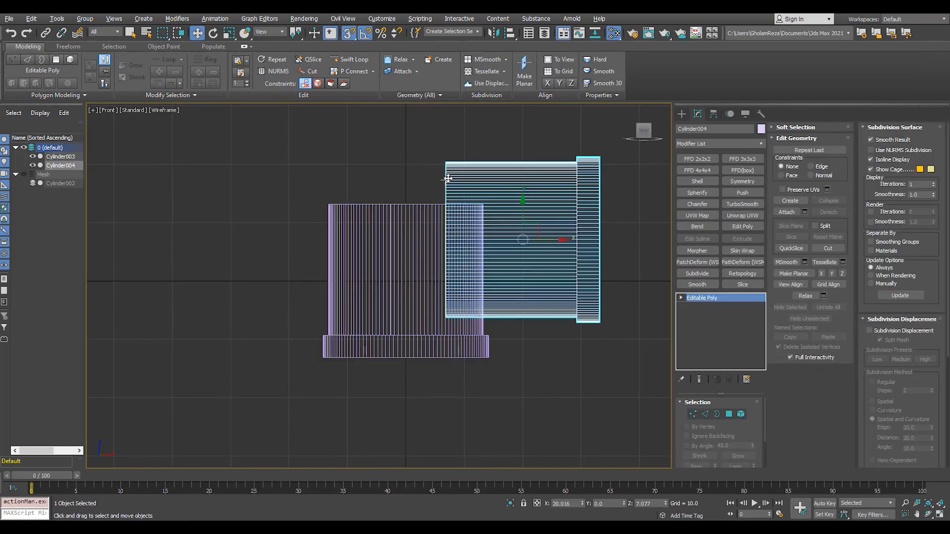
left_click_drag(447, 179, 406, 203)
key("s")
Mirror the horizontal tube about its open end with a Symmetry modifier on the Z axis with Flip on.
scroll(404, 169, "up", 4)
key("2")
left_click(411, 205)
left_click(743, 182)
scroll(477, 280, "down", 3)
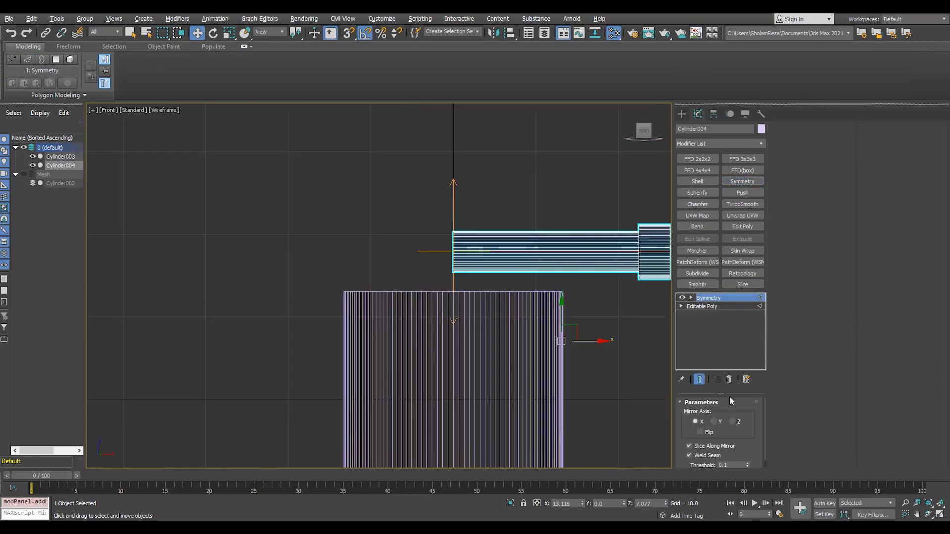
left_click(708, 432)
scroll(414, 204, "down", 5)
scroll(341, 342, "up", 3)
left_click(447, 337)
left_click(514, 345)
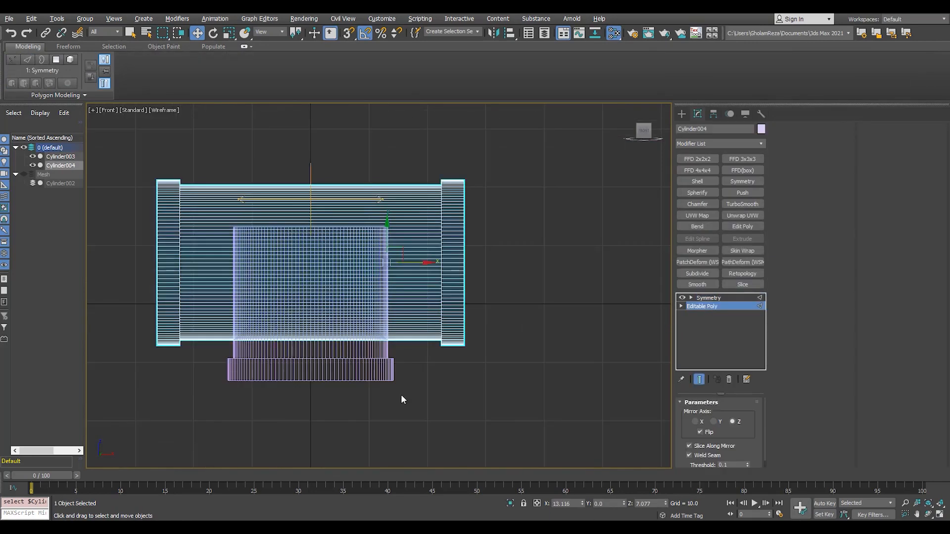
Move the collar-end vertices of the horizontal tube inward to shorten both mirrored arms.
key("1")
left_click_drag(403, 399, 587, 170)
left_click_drag(477, 263, 461, 263)
left_click(706, 298)
Lower the upright tube's open top border so the tube ends inside the horizontal tube.
key("alt+w")
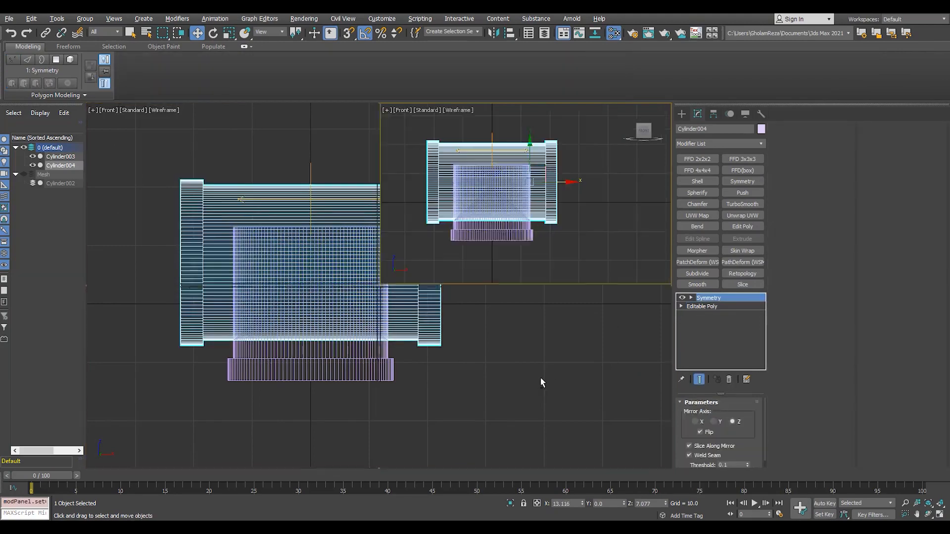
right_click(540, 377)
key("alt+w")
left_click(415, 226)
scroll(414, 226, "up", 4)
key("3")
left_click(427, 184)
scroll(429, 185, "down", 4)
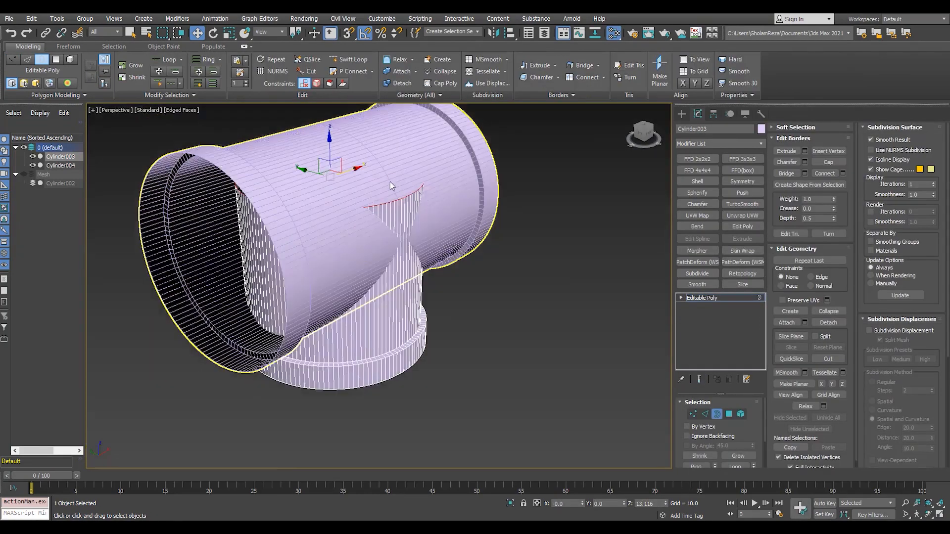
scroll(267, 131, "up", 5)
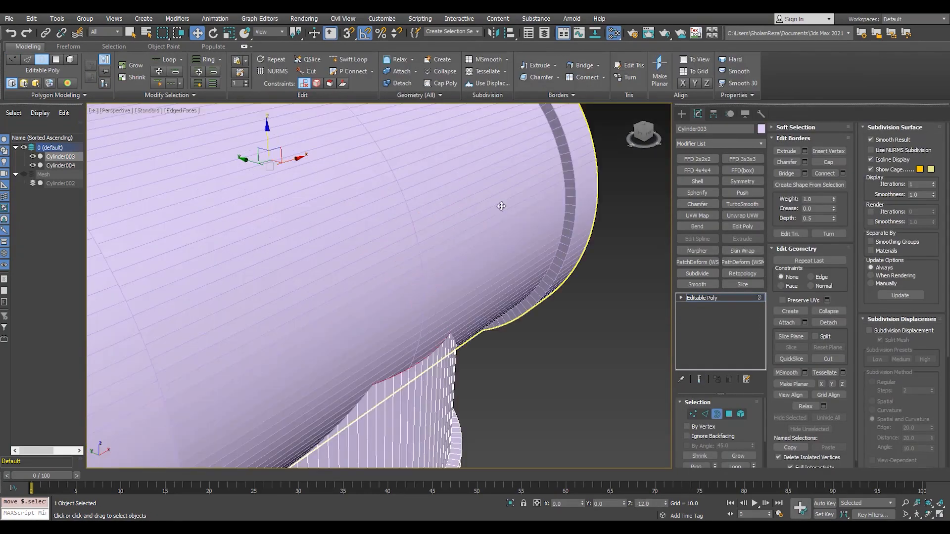
key("s")
scroll(428, 295, "up", 4)
key("3")
scroll(406, 310, "down", 5)
Scale the horizontal tube up uniformly to about 101%.
left_click(411, 311)
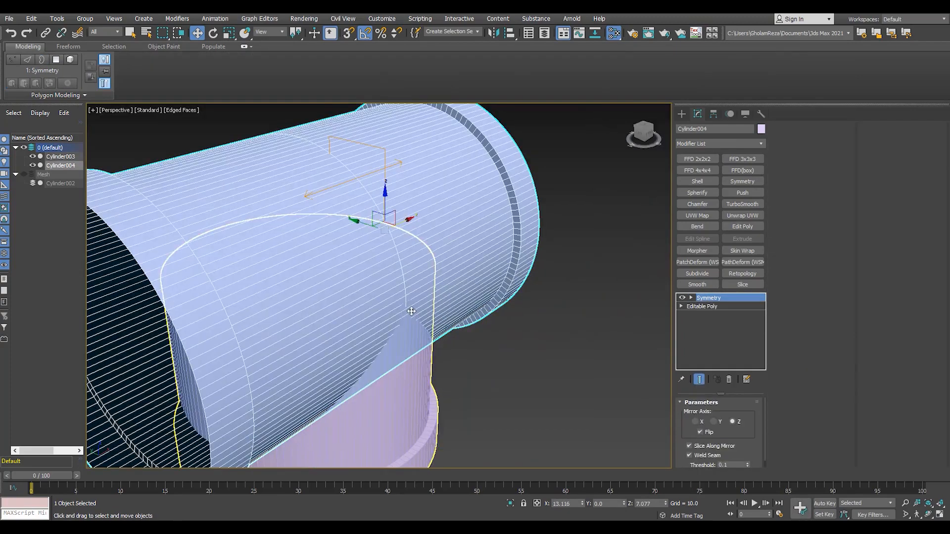
scroll(387, 262, "up", 5)
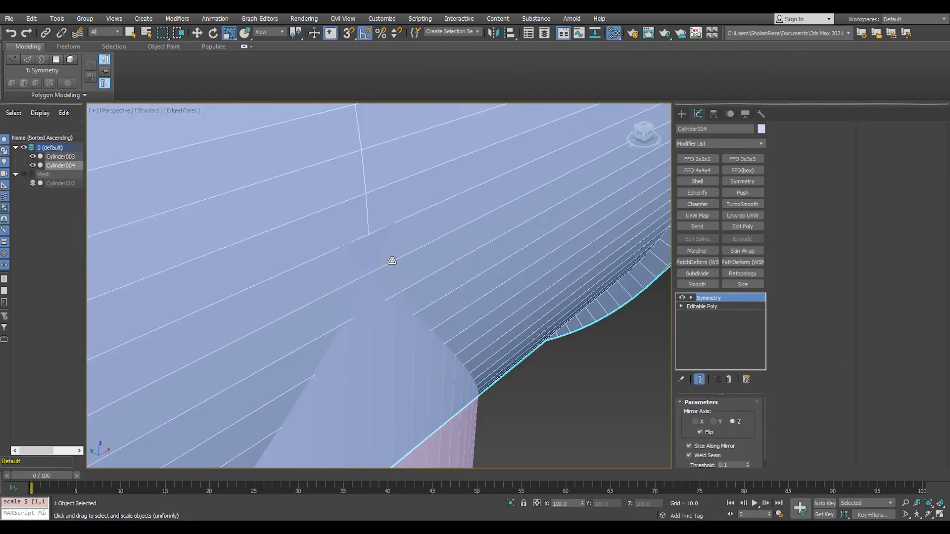
left_click_drag(358, 198, 362, 197)
scroll(403, 250, "down", 5)
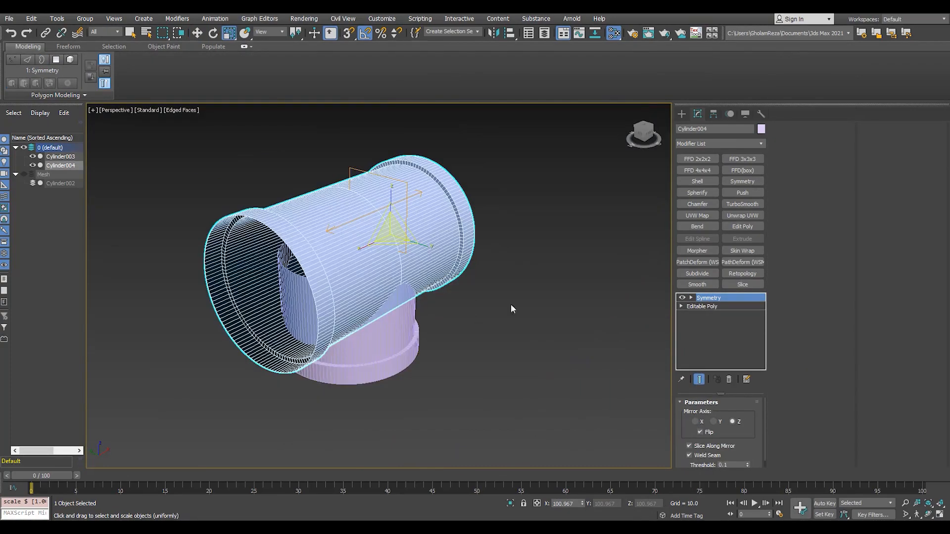
Examine the junction between the horizontal and upright tubes with edged faces hidden.
key("ctrl+a")
key("ctrl+d")
scroll(382, 316, "up", 5)
key("F4")
middle_click_drag(382, 316, 376, 293, "alt")
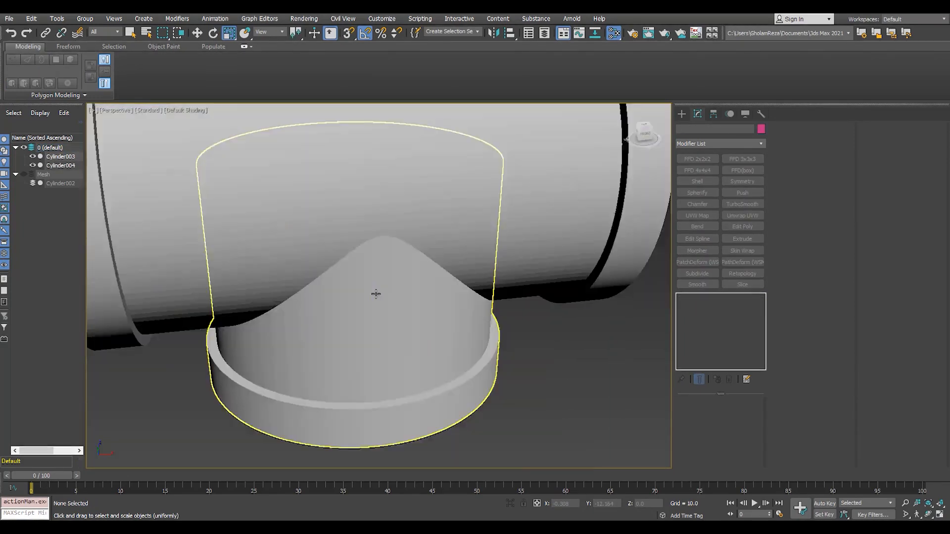
scroll(375, 293, "down", 4)
middle_click_drag(217, 319, 215, 278, "alt")
scroll(214, 278, "down", 5)
middle_click_drag(320, 292, 338, 344, "alt")
Clone the upright tube rotated 90° as a side branch, and align it with the horizontal tube's centre in the Left view.
left_click(334, 354)
scroll(334, 354, "up", 5)
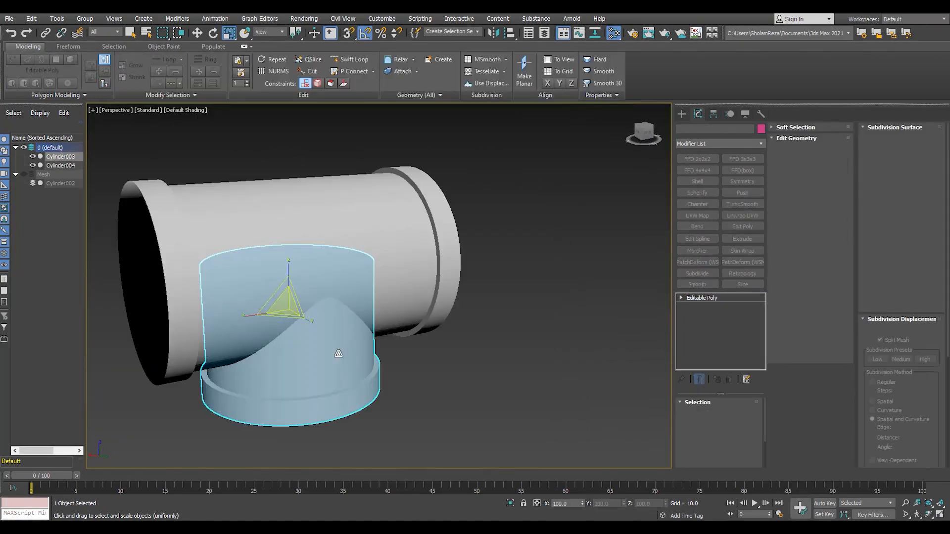
key("e")
mouse_move(303, 305)
left_mouse_down()
mouse_move(304, 261)
mouse_move(364, 239)
mouse_move(336, 265)
left_mouse_up()
left_click(478, 309)
key("l")
scroll(410, 284, "up", 8)
key("w")
scroll(349, 297, "down", 5)
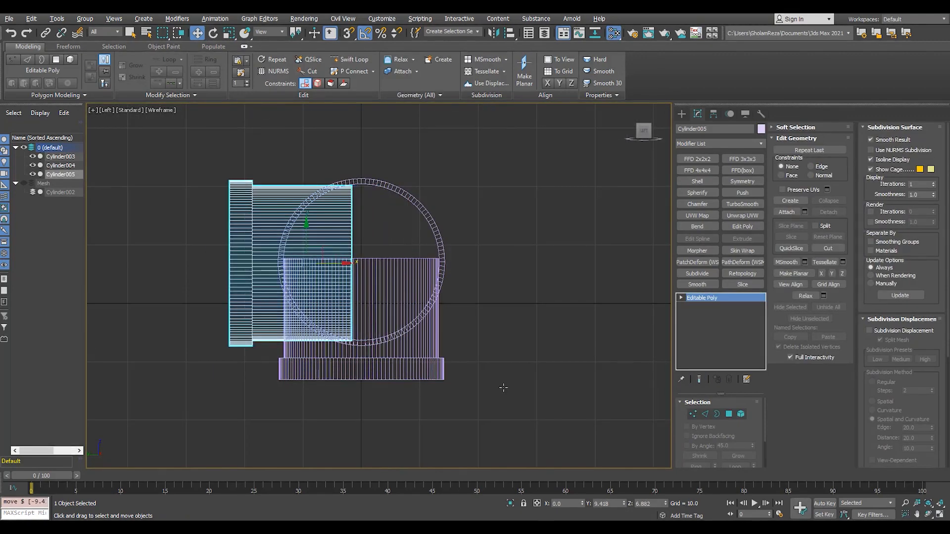
Cap the open borders of the horizontal, upright and side branch tubes.
key("p")
key("3")
scroll(391, 304, "down", 4)
mouse_move(391, 304)
middle_mouse_down("alt")
mouse_move(84, 303)
mouse_move(405, 315)
middle_mouse_up("alt")
scroll(381, 316, "up", 3)
key("ctrl+z")
scroll(382, 315, "down", 3)
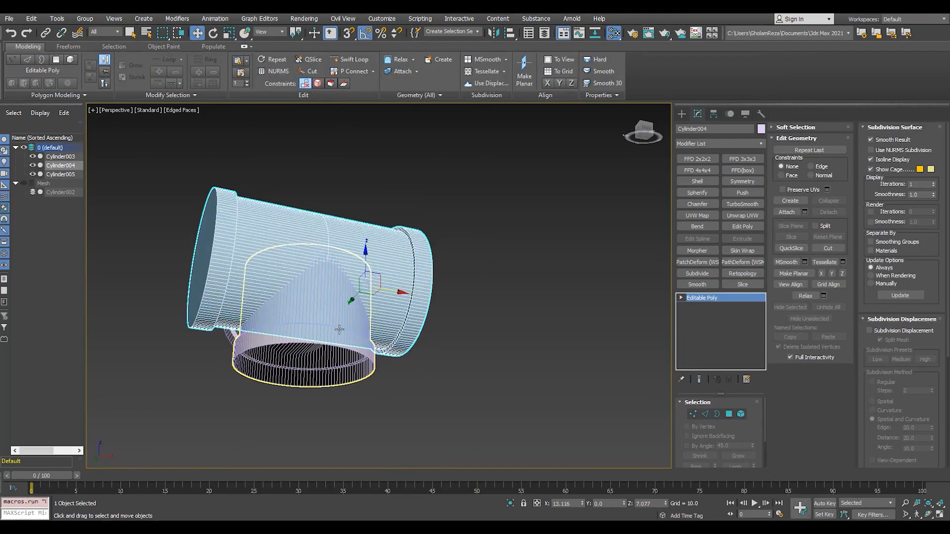
key("alt+p")
middle_click_drag(355, 354, 396, 386, "alt")
left_click(712, 298)
middle_click_drag(460, 272, 555, 249, "alt")
left_click(416, 257)
left_click(681, 114)
left_click(687, 142)
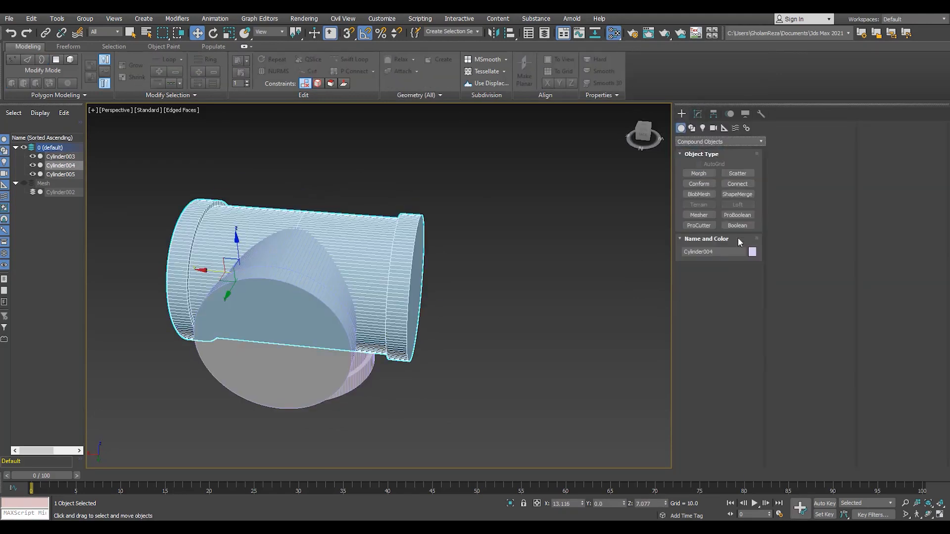
left_click(737, 215)
left_click(811, 410)
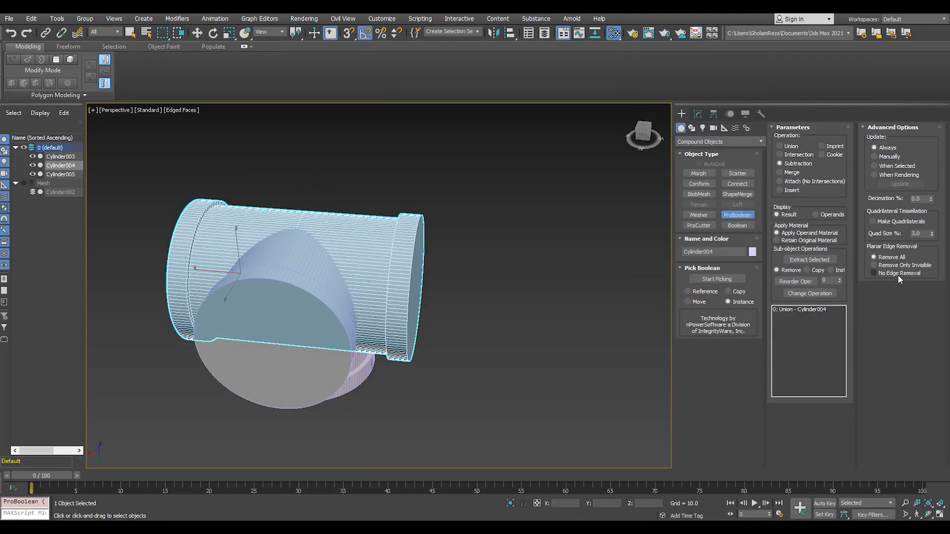
key("w")
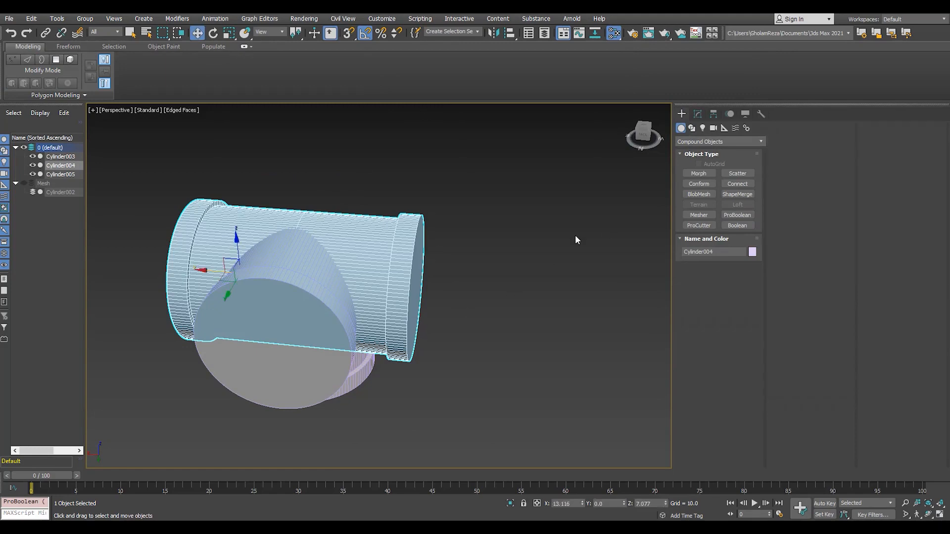
Auto smooth all polygons of the horizontal tube and check its shading with edged faces hidden.
left_click(701, 117)
key("alt+e")
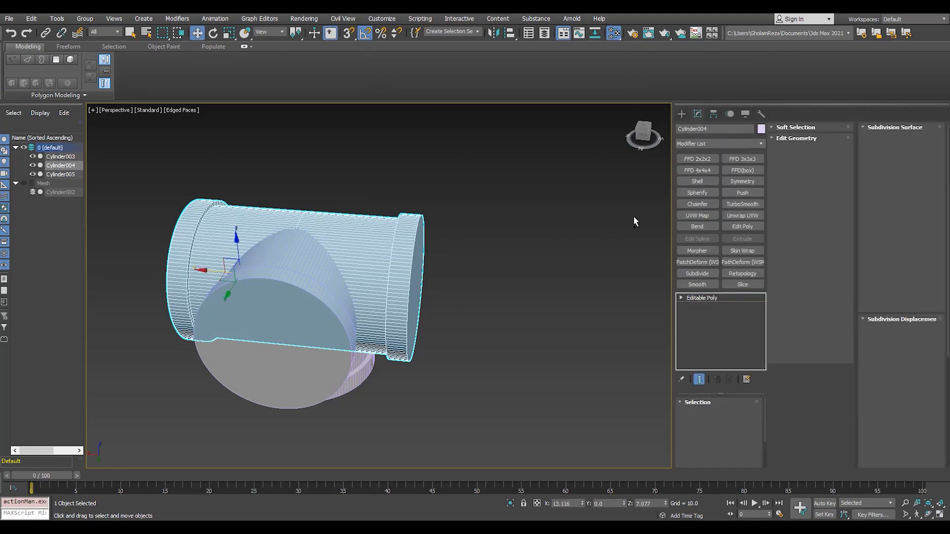
key("4")
key("ctrl+a")
left_click(546, 298)
scroll(434, 178, "up", 5)
key("F4")
scroll(434, 178, "down", 5)
middle_click_drag(435, 178, 352, 225, "alt")
key("F4")
key("4")
Auto smooth all polygons of the side branch tube and of the upright tube.
left_click(307, 271)
middle_click_drag(301, 273, 364, 285, "alt")
key("4")
key("ctrl+a")
left_click(881, 256)
left_click(724, 298)
middle_click_drag(401, 311, 354, 292, "alt")
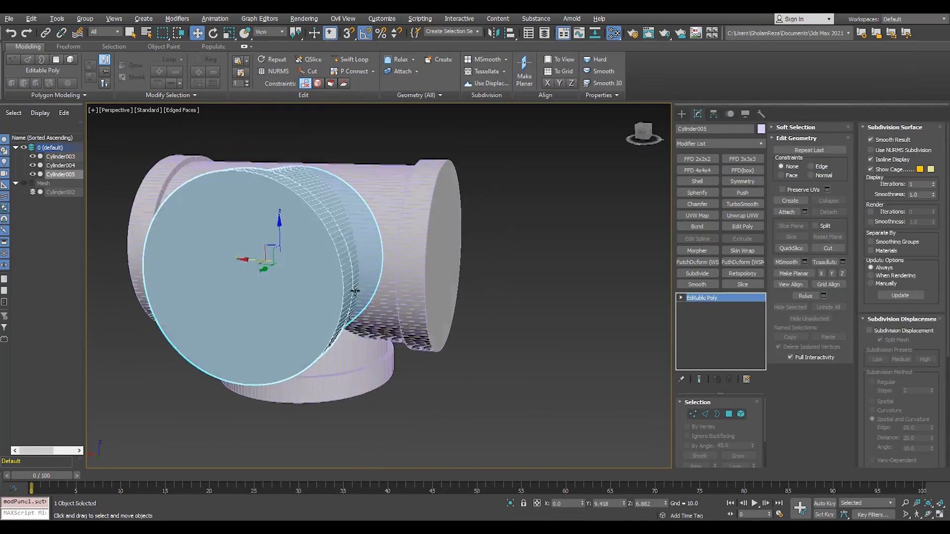
left_click(383, 361)
key("4")
key("ctrl+a")
left_click(702, 299)
middle_click_drag(475, 282, 399, 278, "alt")
Merge the upright and side branch tubes into the horizontal tube with a ProBoolean Union using No Edge Removal.
left_click(292, 293)
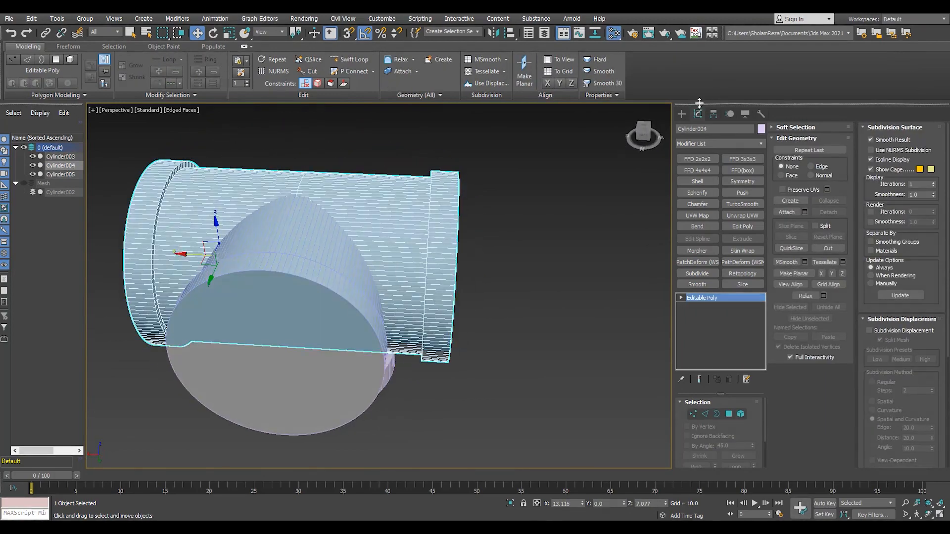
left_click(682, 114)
left_click(734, 215)
left_click(821, 411)
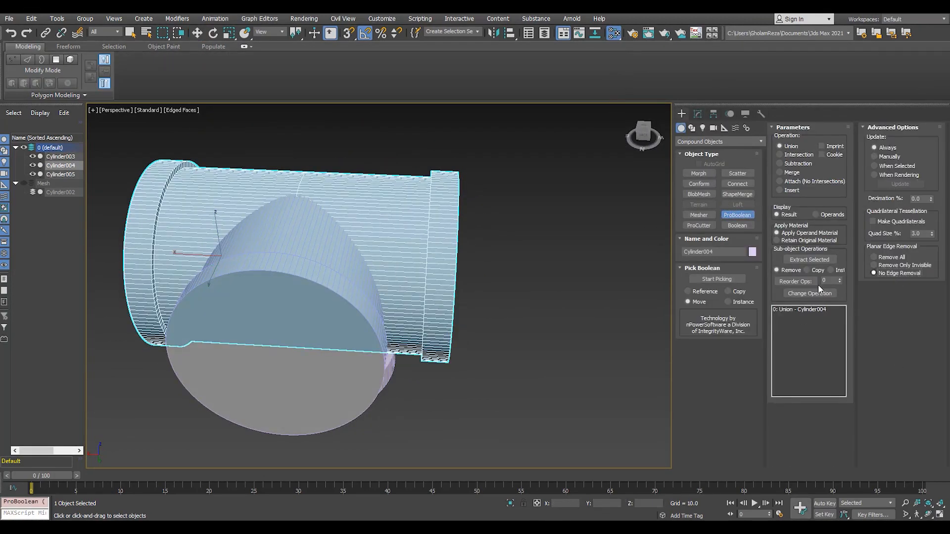
left_click(343, 306)
middle_click_drag(364, 309, 277, 297, "alt")
left_click(312, 339)
middle_click_drag(586, 240, 516, 186, "alt")
key("alt+w")
middle_click(515, 184)
key("alt+w")
key("w")
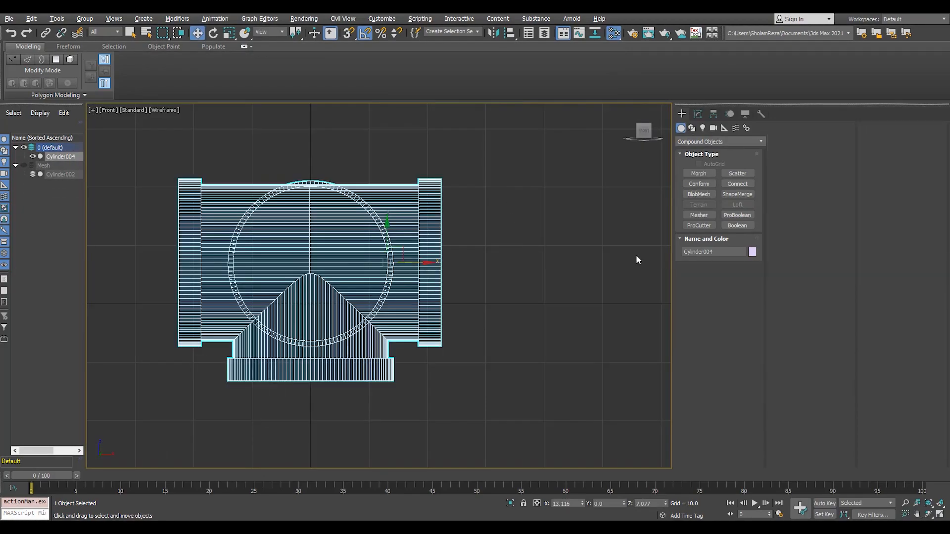
Add a Turn to Poly modifier to the merged fitting and collapse it to an editable poly.
left_click(696, 114)
left_click(708, 142)
key("t")
key("t")
key("t")
key("t")
key("t")
key("t")
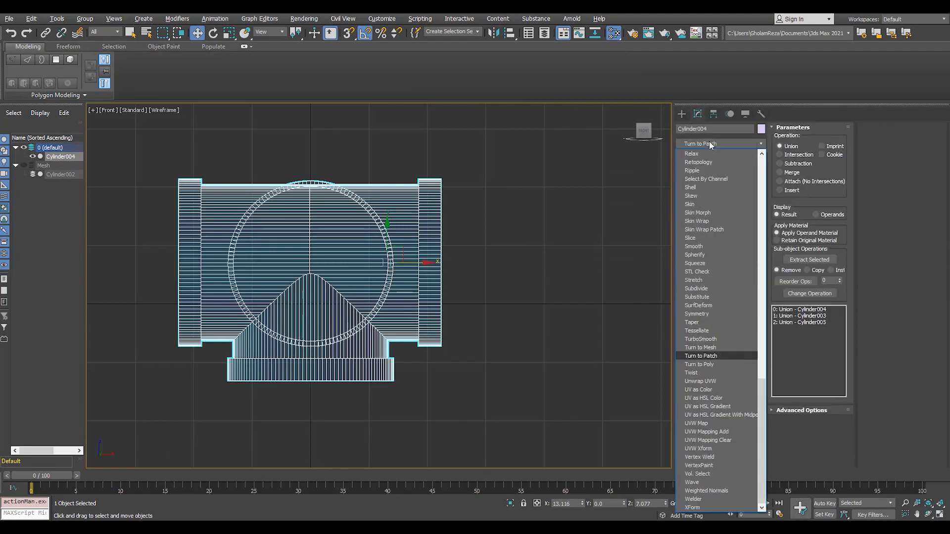
key("Return")
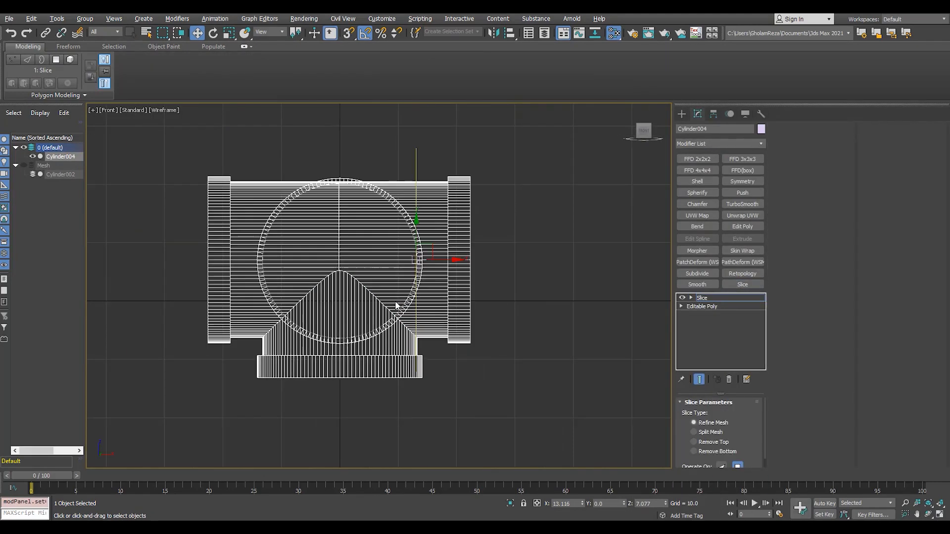
Cut the fitting in half at X 0 with a vertical Slice modifier set to Remove Bottom, and collapse the result.
left_click_drag(340, 405, 340, 407)
key("s")
scroll(369, 218, "up", 3)
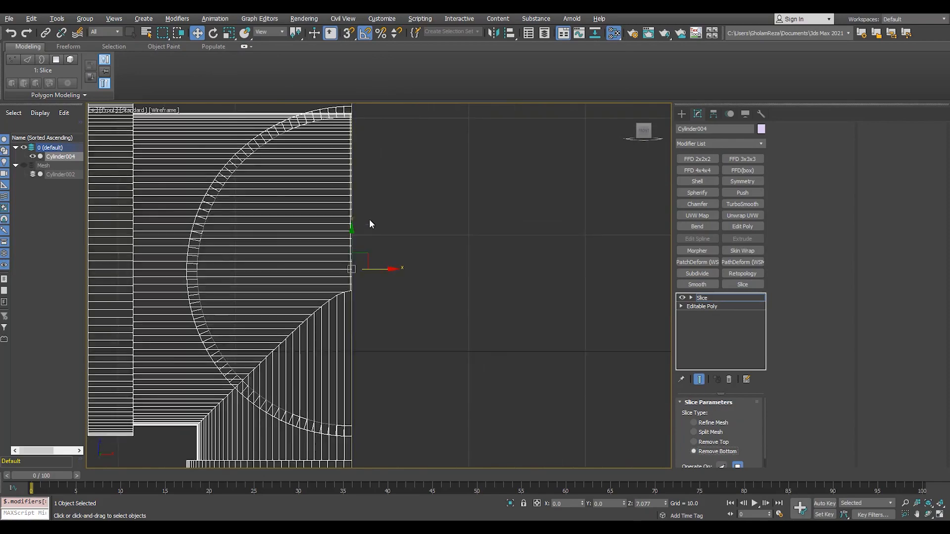
scroll(498, 394, "down", 4)
key("p")
key("F3")
mouse_move(394, 345)
middle_mouse_down("alt")
mouse_move(464, 309)
mouse_move(446, 297)
middle_mouse_up("alt")
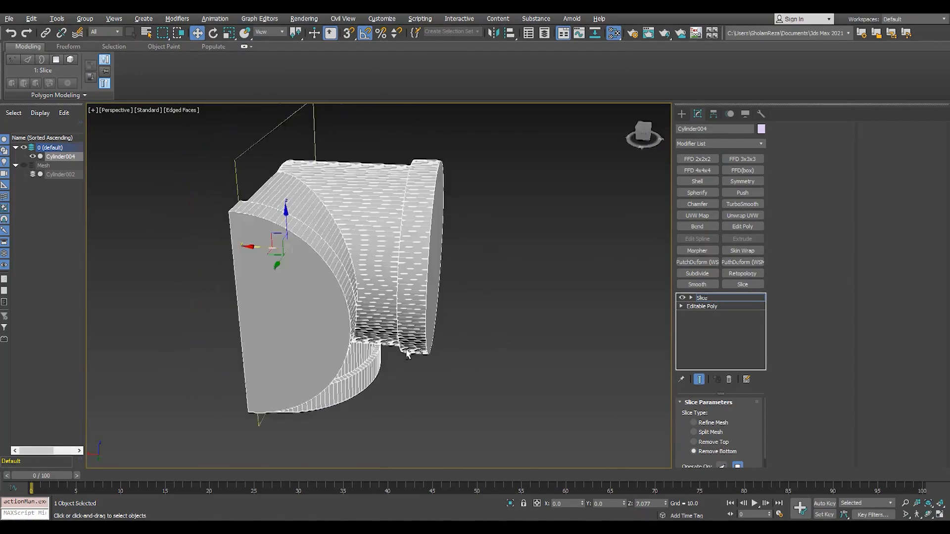
scroll(376, 277, "up", 5)
right_click(716, 299)
left_click(710, 264)
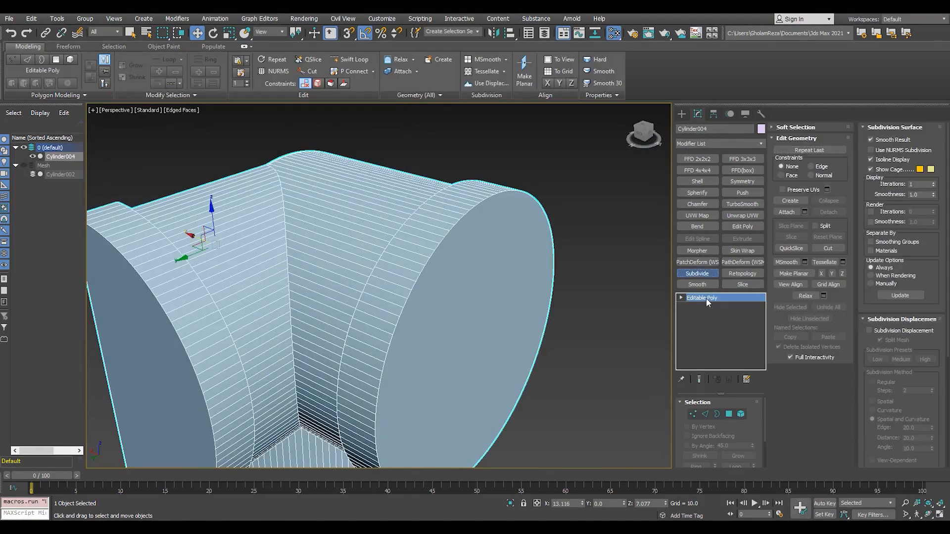
Remesh the half fitting with Subdivide in Variable Curvature mode, and compute a ReForm Retopology with a face count of 15000.
left_click(705, 421)
left_click(702, 459)
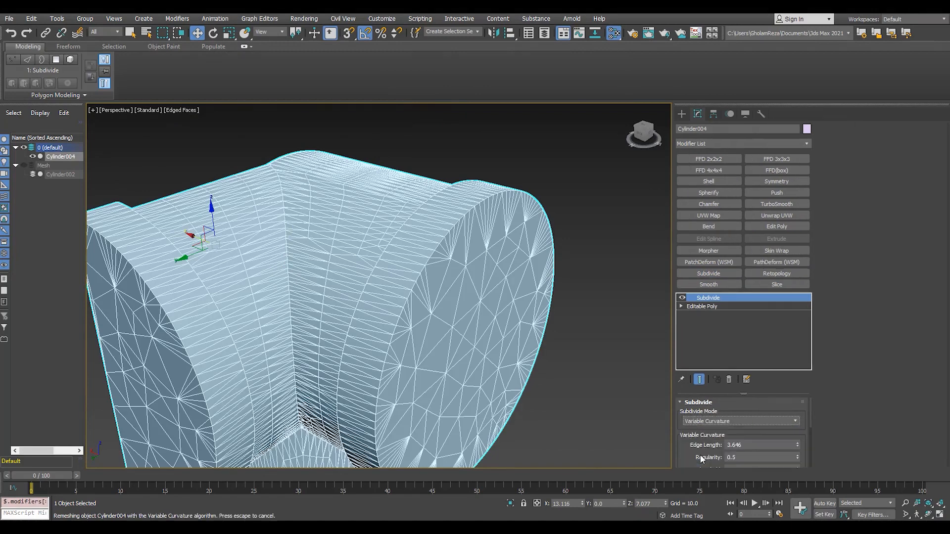
scroll(281, 275, "down", 4)
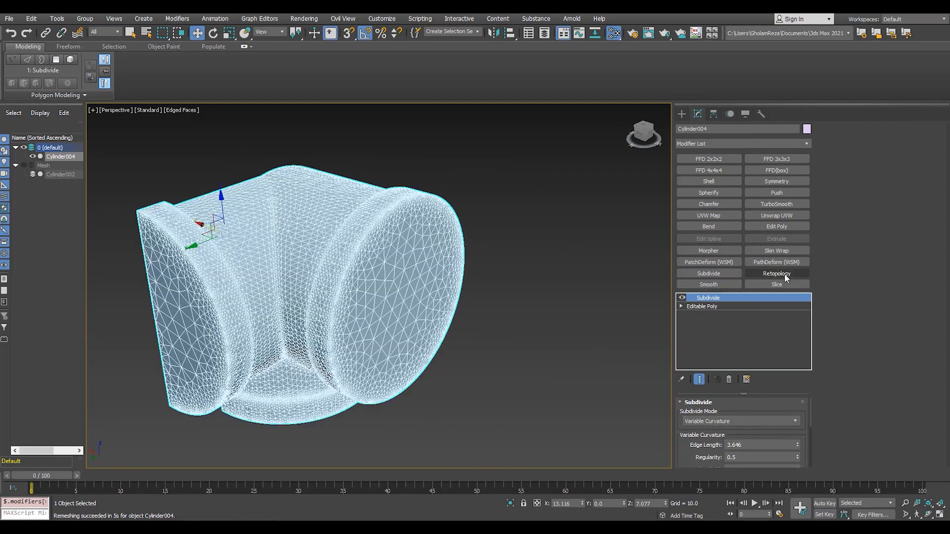
left_click(786, 275)
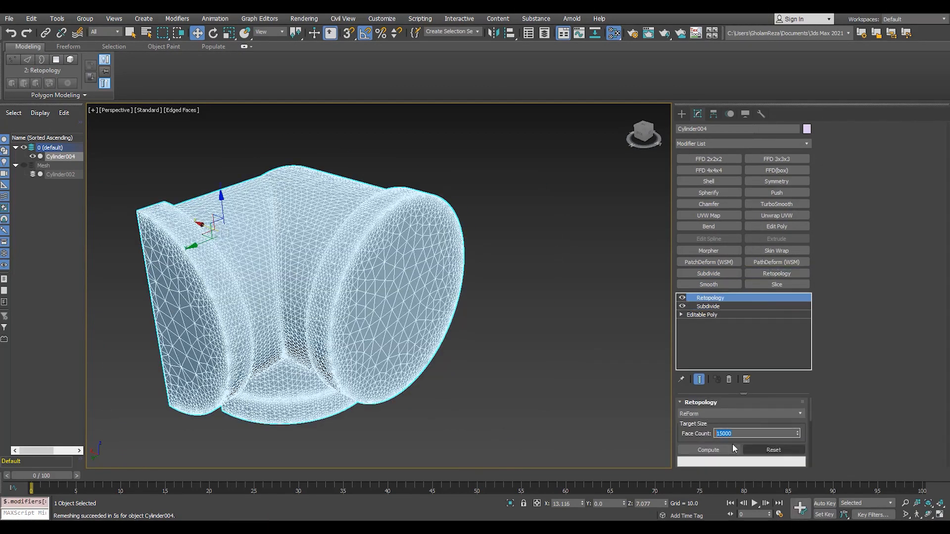
middle_click_drag(317, 267, 337, 264, "alt")
key("F4")
Preview a one-iteration TurboSmooth on the retopologized half fitting and remove it.
left_click(777, 204)
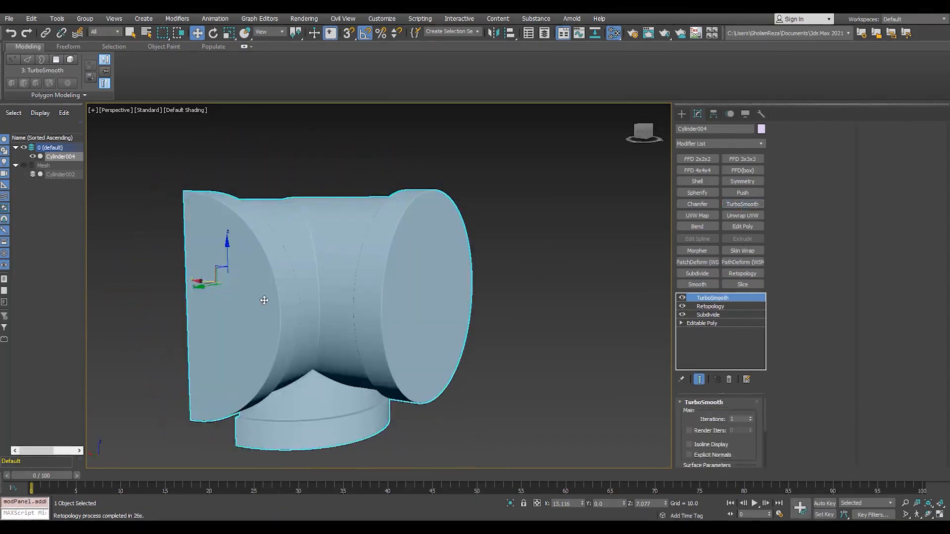
scroll(265, 299, "up", 4)
mouse_move(265, 299)
middle_mouse_down("alt")
mouse_move(297, 363)
mouse_move(311, 314)
middle_mouse_up("alt")
key("F4")
scroll(311, 313, "down", 4)
right_click(259, 279)
left_click(346, 381)
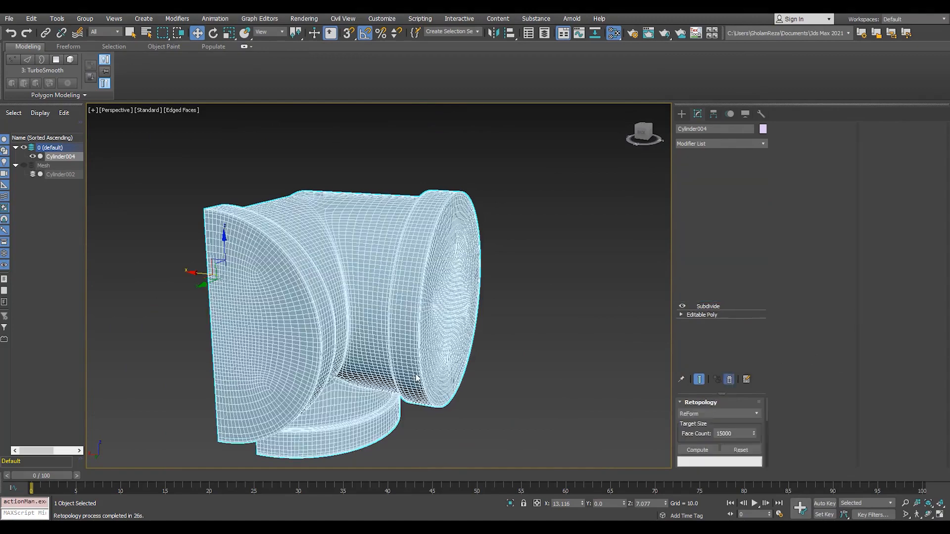
Delete the half fitting's flat cut face and mirror it into a full collapsed mesh with Symmetry on the Z axis.
scroll(259, 279, "up", 5)
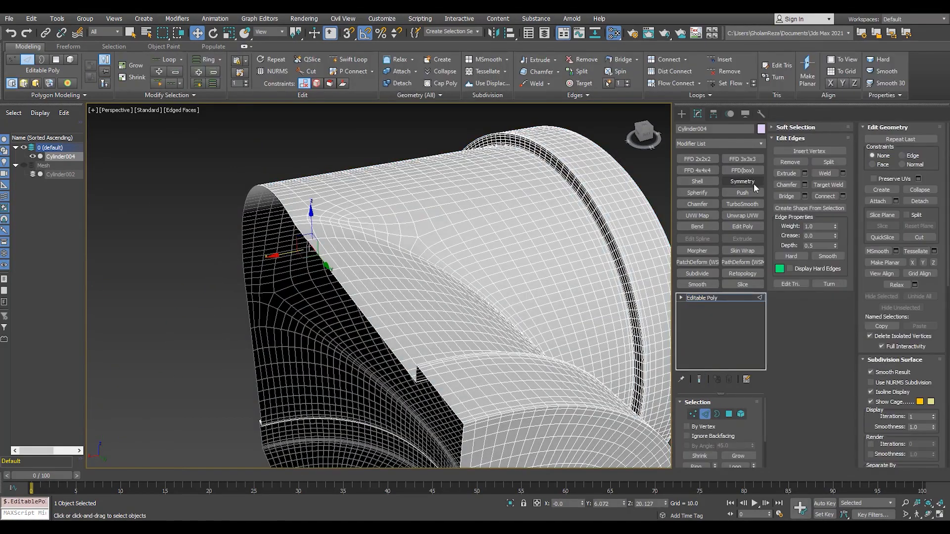
left_click(742, 181)
left_click(713, 421)
left_click(732, 421)
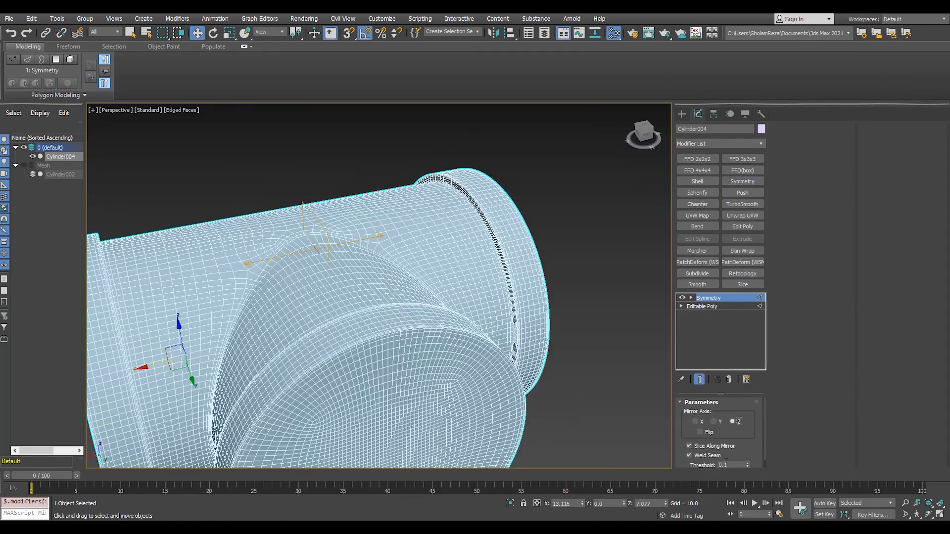
scroll(204, 223, "down", 4)
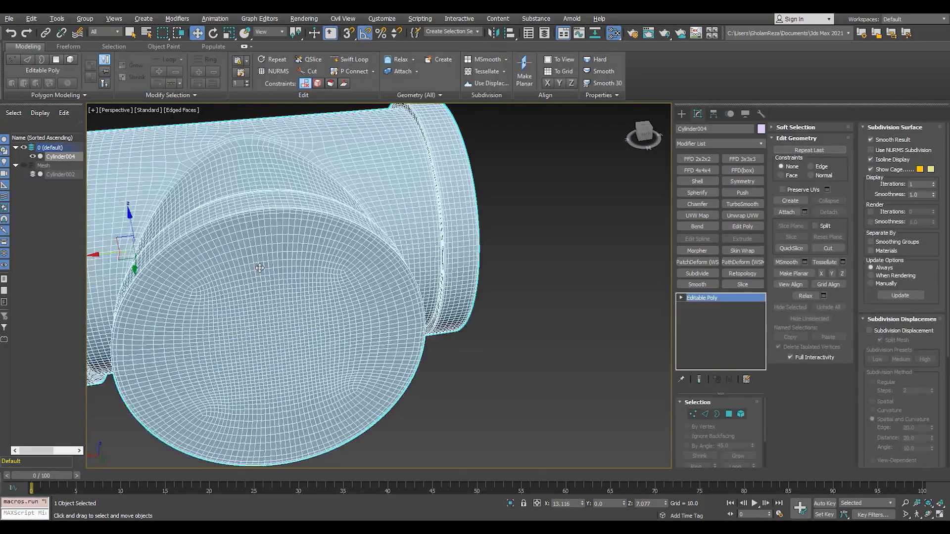
Select the outer rim edge loops of the side branch and horizontal tube caps, and split them from the body.
scroll(286, 214, "up", 4)
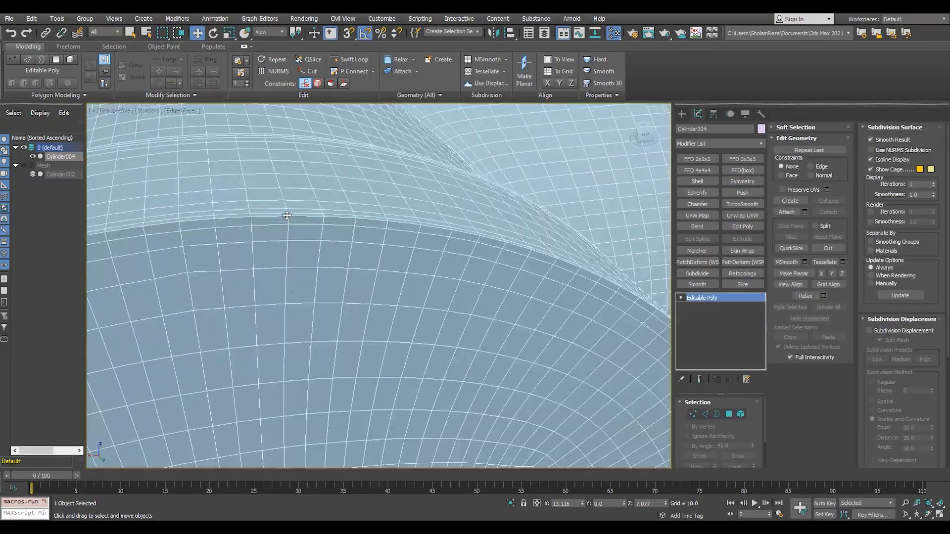
double_click(297, 218)
scroll(262, 260, "down", 5)
scroll(261, 260, "up", 5)
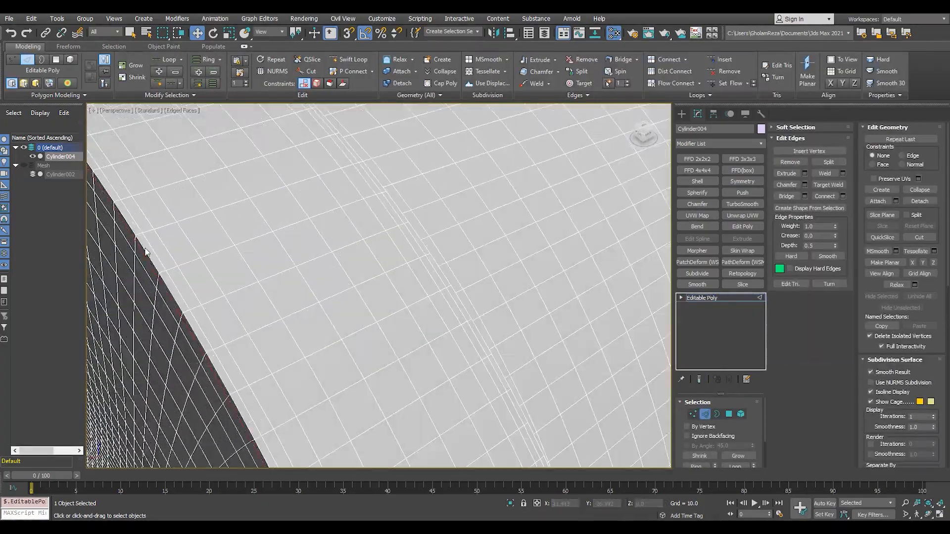
scroll(147, 250, "down", 5)
scroll(191, 286, "up", 5)
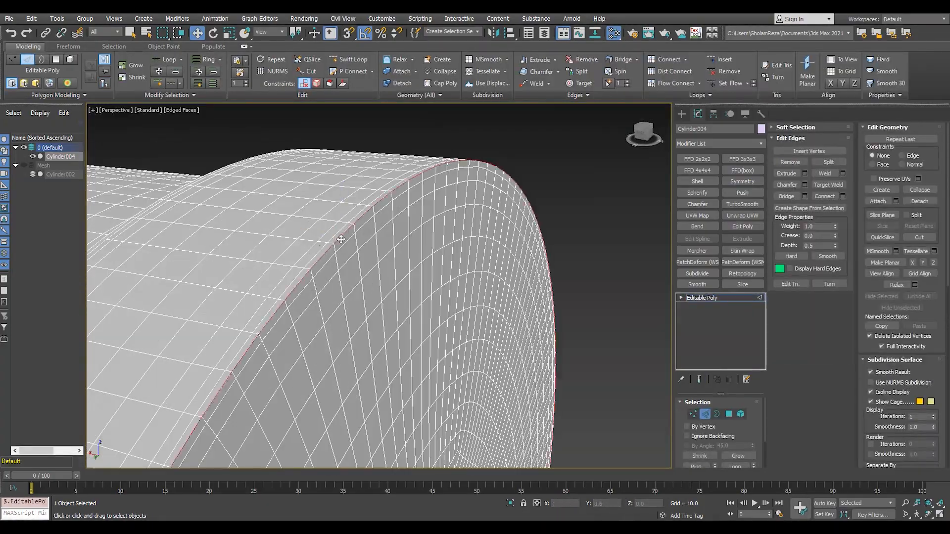
right_click(337, 242)
left_click(324, 264)
Delete the separated cap elements from the side branch and the horizontal tube ends.
key("5")
left_click(443, 261)
scroll(443, 261, "down", 5)
middle_click_drag(443, 261, 455, 322, "alt")
left_click(375, 305, "ctrl")
key("Delete")
Split the upright tube's bottom cap along its rim edge loop and delete the cap element.
scroll(462, 214, "up", 5)
key("2")
double_click(452, 218)
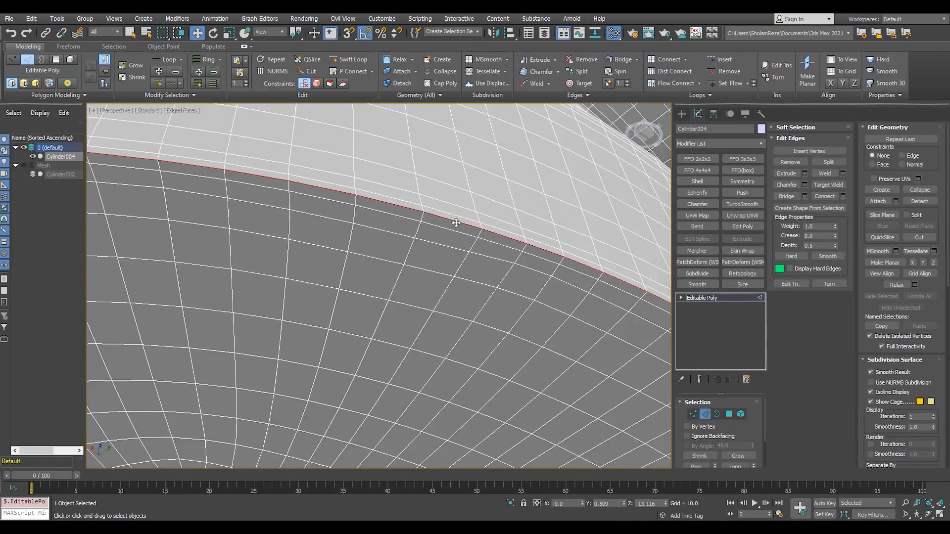
key("4")
left_click(424, 275)
key("5")
left_click(435, 195)
left_click(430, 274)
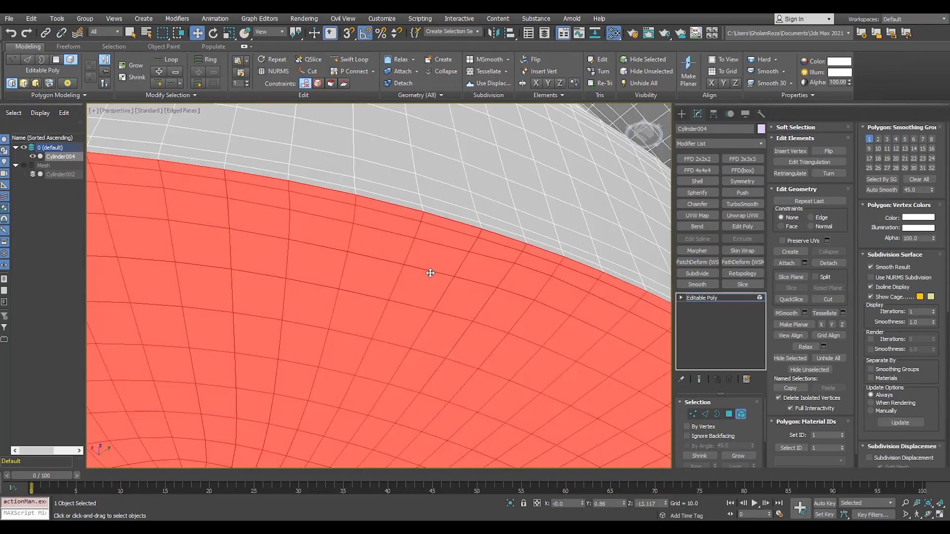
key("Delete")
Add a Shell modifier to the open fitting with an inner amount of 0.47 and an outer amount of 0.
scroll(429, 276, "down", 6)
middle_click_drag(429, 276, 394, 299, "alt")
scroll(403, 277, "up", 5)
left_click(705, 297)
right_click(750, 428)
mouse_move(750, 416)
left_mouse_down()
mouse_move(749, 388)
mouse_move(749, 398)
left_mouse_up()
scroll(408, 283, "up", 8)
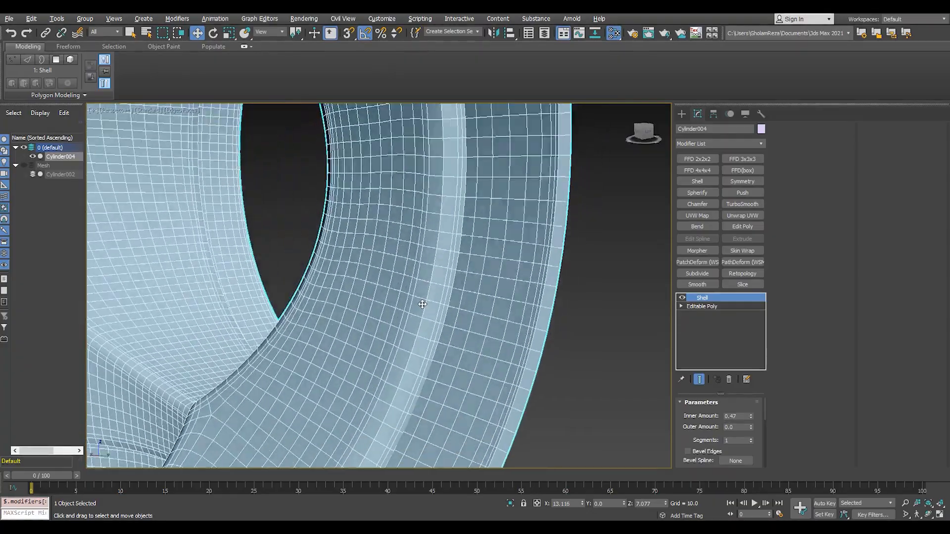
Set the Shell's inner amount to 0.5 and reset its outer amount to 0.
scroll(408, 283, "down", 10)
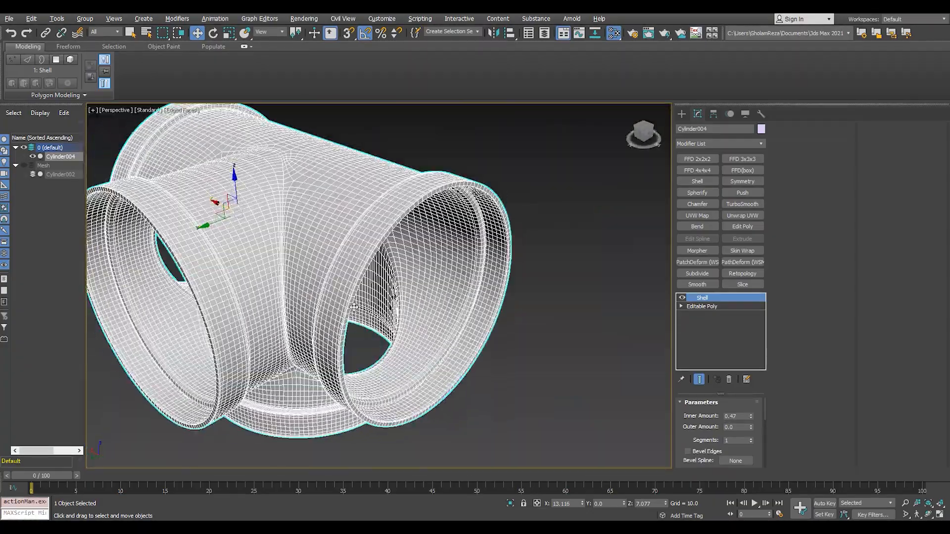
key("F4")
scroll(358, 311, "down", 5)
middle_click_drag(359, 310, 410, 297, "alt")
scroll(411, 297, "up", 6)
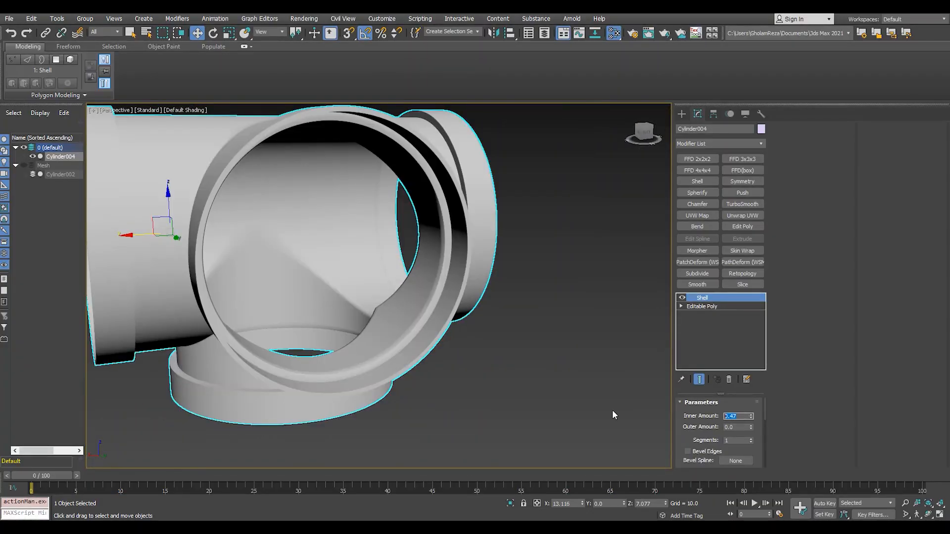
type("0.5")
key("Tab")
type("0.5")
key("Return")
middle_click_drag(637, 440, 380, 354, "alt")
key("F4")
scroll(322, 206, "up", 10)
right_click(751, 427)
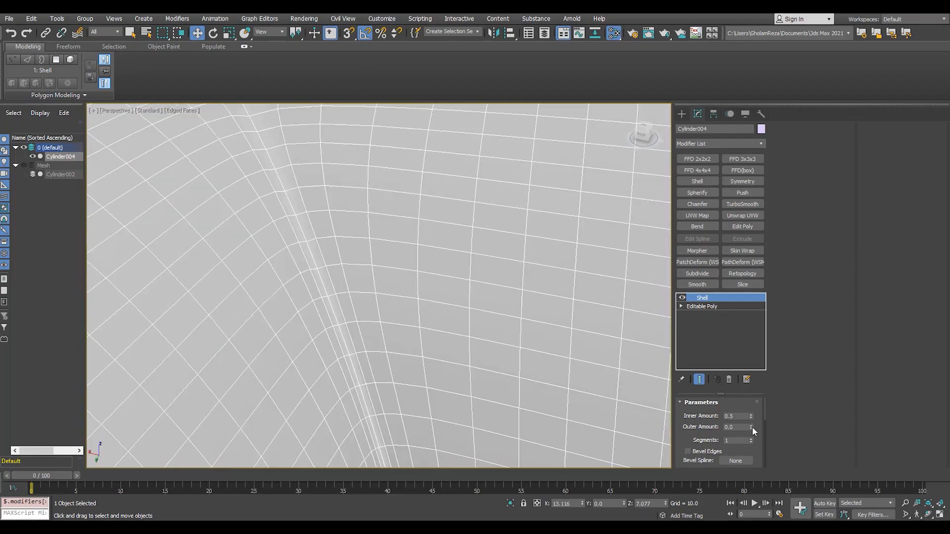
Check the shelled fitting with a temporary TurboSmooth, and collapse the Shell into an editable poly.
scroll(319, 288, "down", 8)
middle_click_drag(318, 288, 416, 329, "alt")
key("F4")
scroll(523, 350, "up", 4)
left_click(750, 206)
scroll(432, 320, "down", 8)
key("F4")
scroll(417, 331, "up", 8)
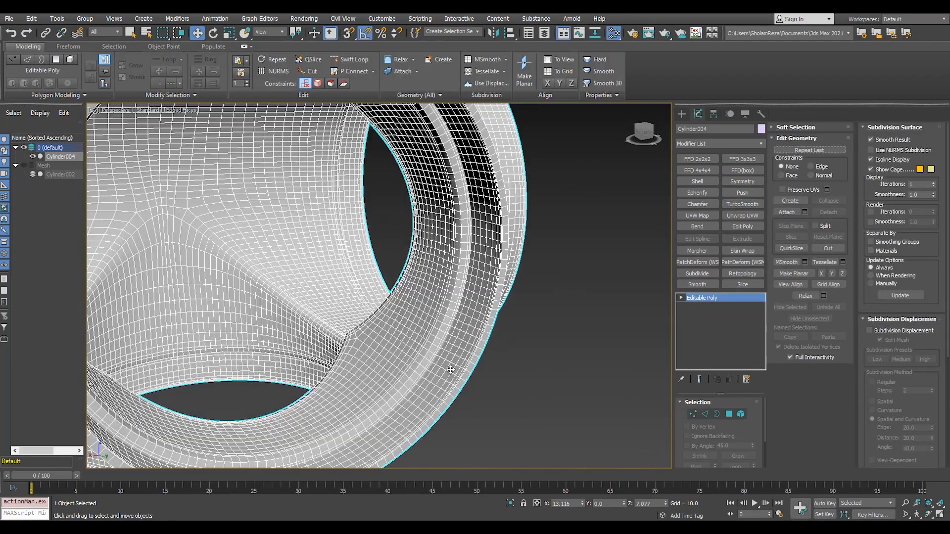
Remove the edge loops running around the inner face of the side branch's collar, between the ledge and the rim.
key("4")
scroll(470, 360, "down", 4)
middle_click_drag(470, 360, 478, 285, "alt")
key("2")
scroll(479, 285, "up", 4)
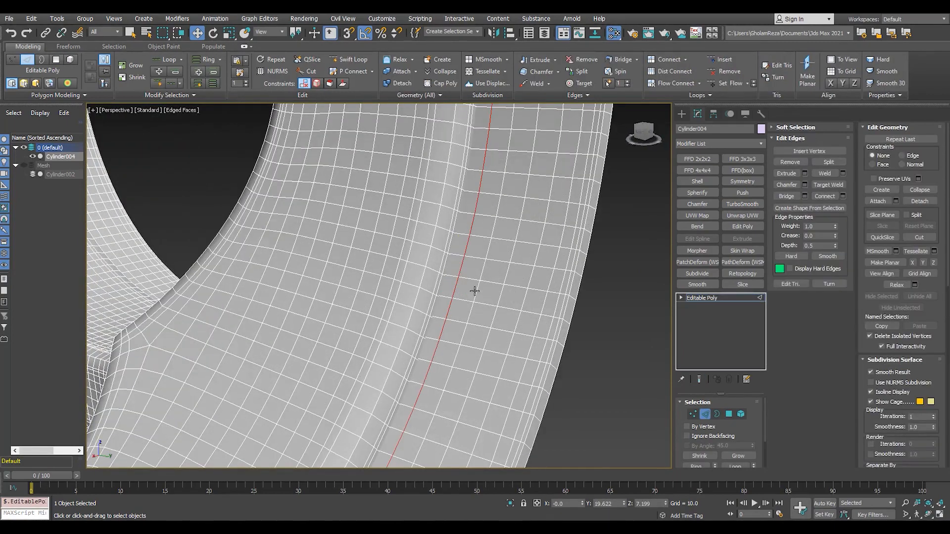
scroll(434, 278, "up", 2)
scroll(457, 292, "down", 4)
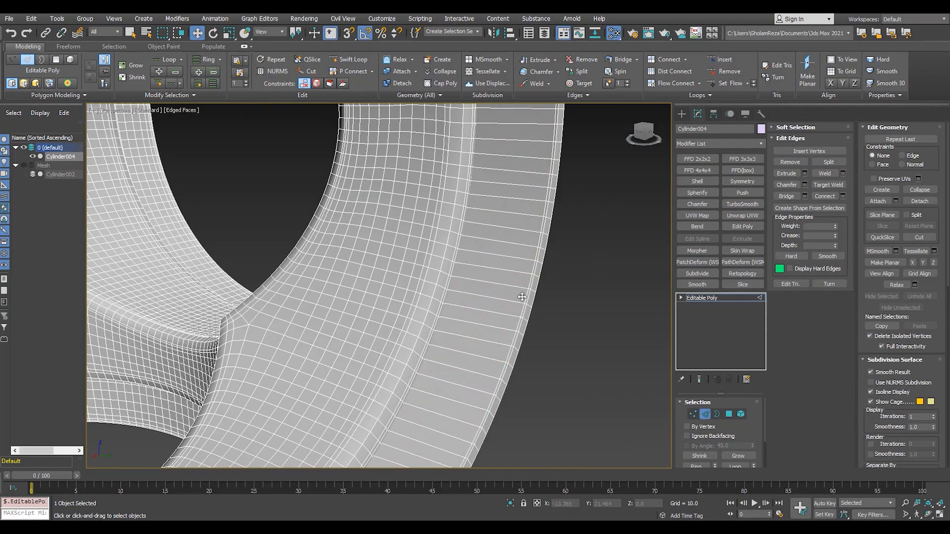
Connect the ring of cross edges inside the side branch's collar with 5 evenly spaced segments.
left_click(505, 311)
key("alt+r")
left_click(842, 196)
left_click_drag(389, 297, 388, 290)
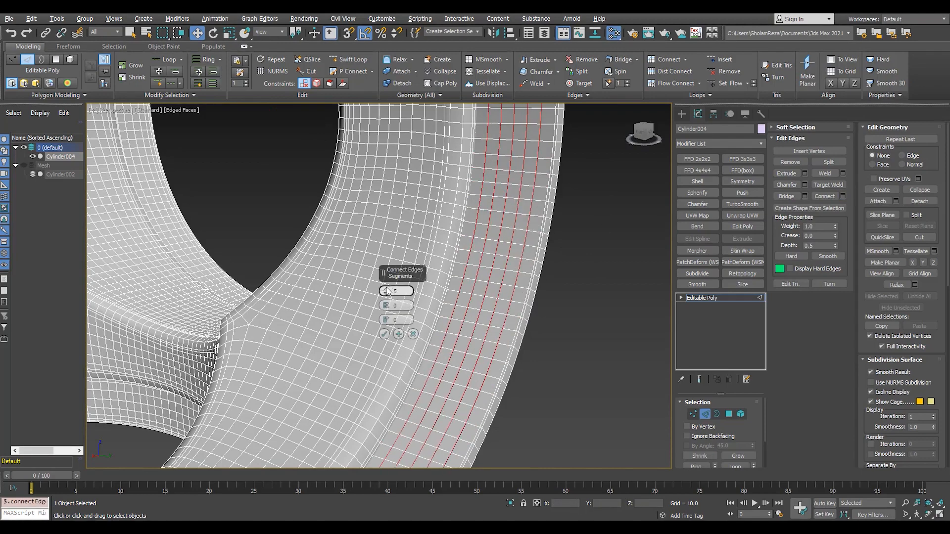
left_click(384, 334)
Bevel the three alternating polygon rings inside the side branch's collar by group, with height 0.3 and outline 0.
scroll(445, 287, "up", 3)
key("4")
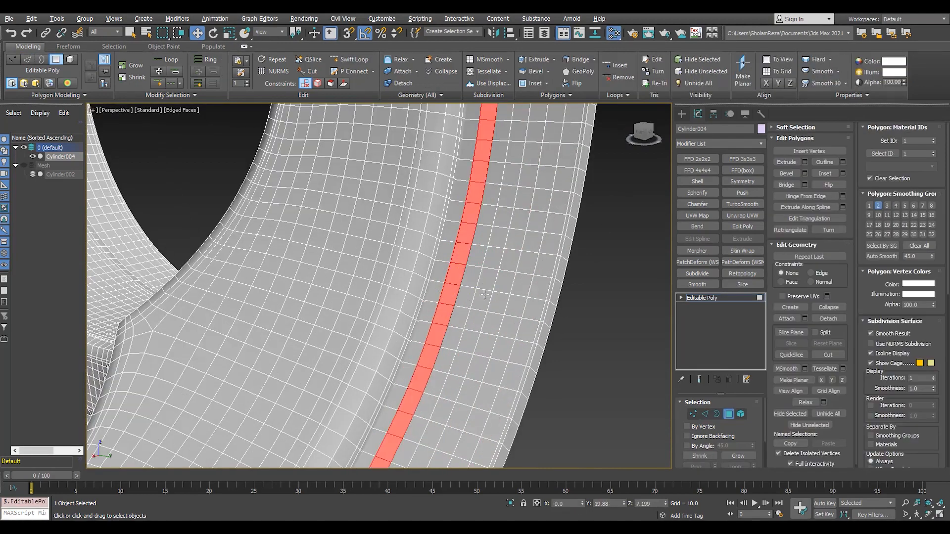
key("shift+ctrl+b")
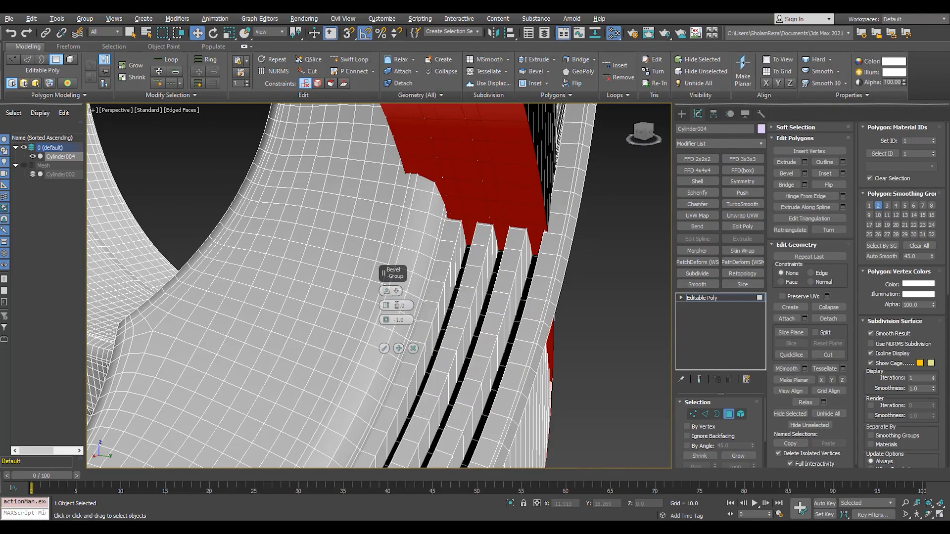
left_click_drag(397, 305, 388, 269)
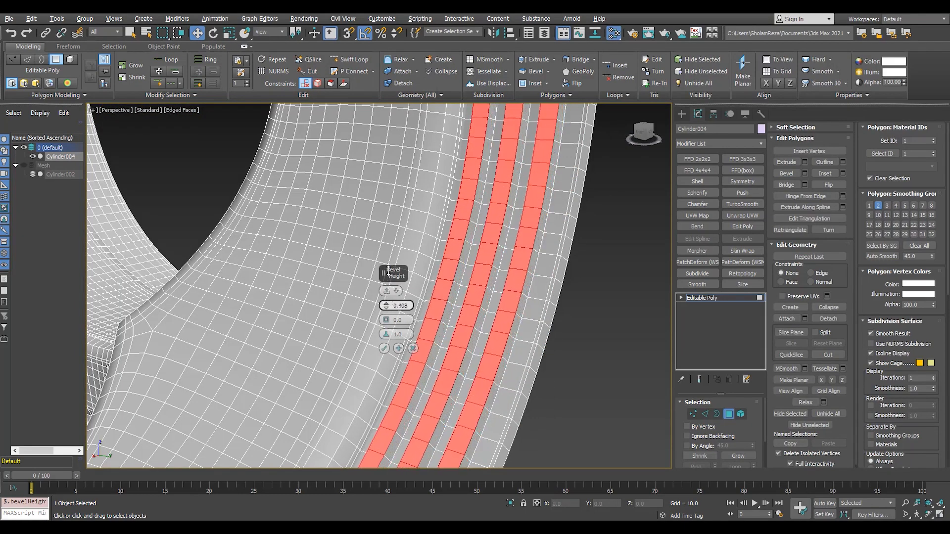
left_click_drag(386, 305, 402, 305)
key("Return")
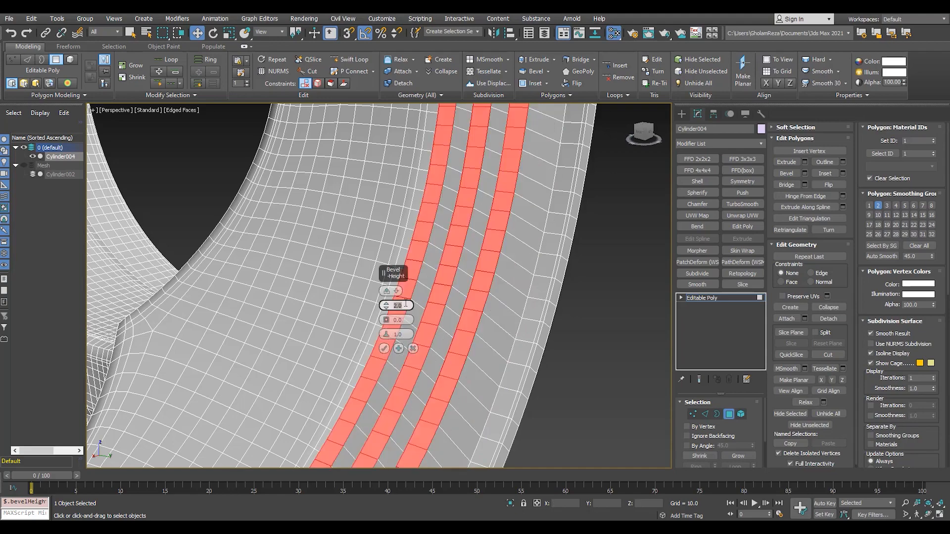
type(".2")
key("BackSpace")
type("3")
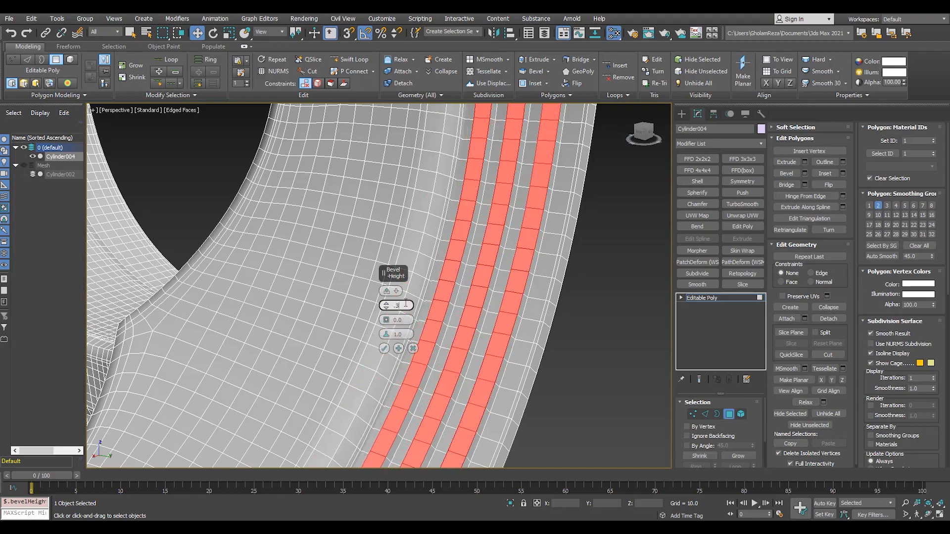
Check the ribbed collar with a temporary TurboSmooth, remove the modifier again, and put the fitting away in the hidden Mesh layer.
left_click(697, 298)
scroll(407, 286, "down", 5)
key("F4")
middle_click_drag(407, 286, 198, 269, "alt")
left_click(741, 204)
scroll(367, 257, "down", 4)
scroll(220, 242, "up", 5)
key("ctrl+z")
key("F4")
scroll(214, 258, "down", 5)
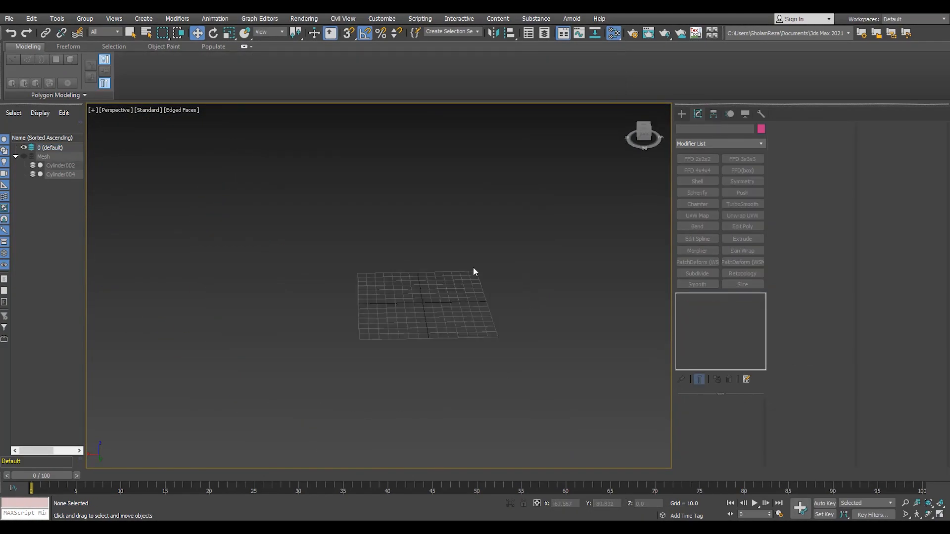
Create a thin 128-sided cylinder with a radius of about 26.4 in the Front view and centre it on the world origin.
key("alt+w")
key("alt+w")
left_click(681, 113)
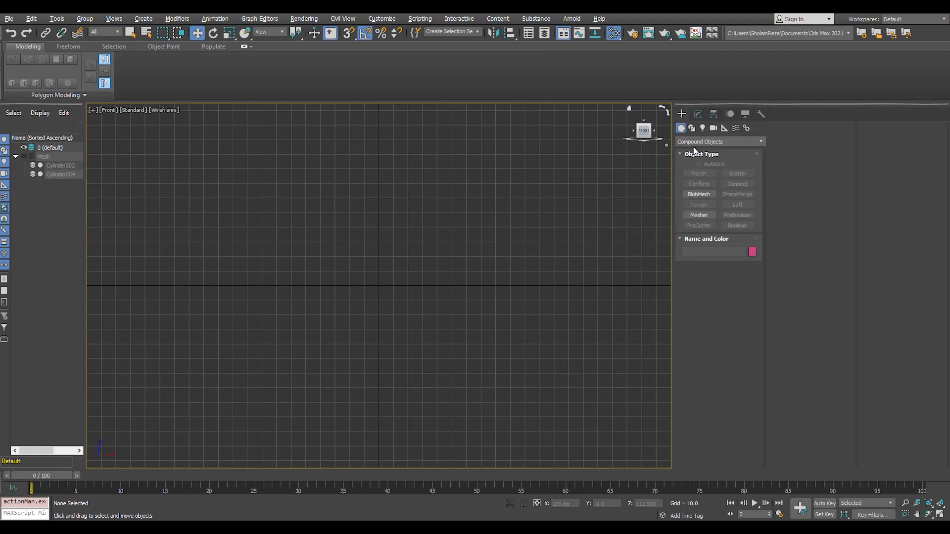
left_click(698, 194)
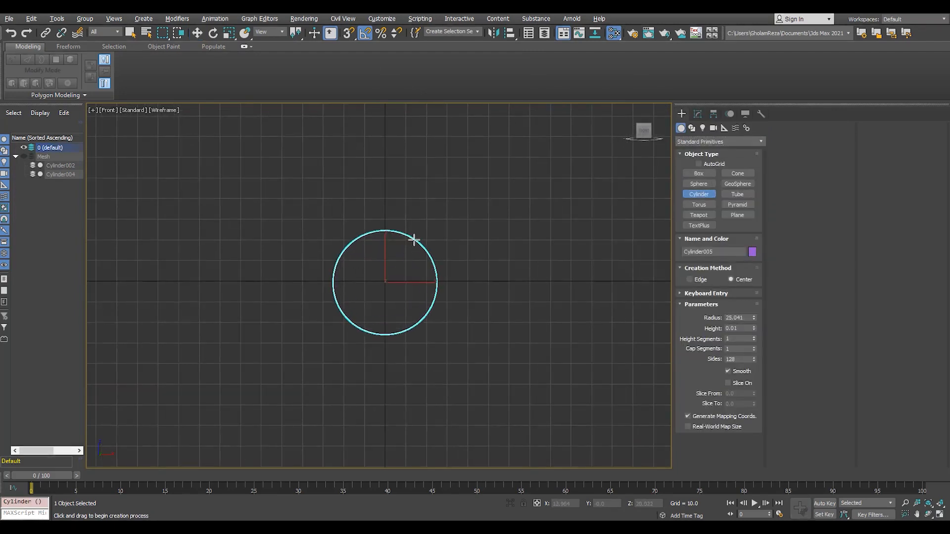
key("w")
right_click(665, 503)
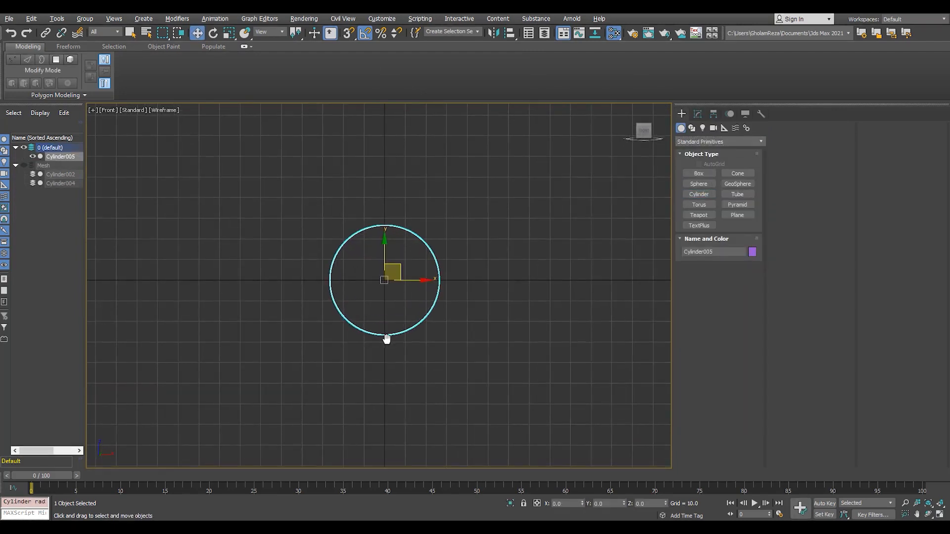
Move the cylinder about 27.9 along Y and increase its height to about 28.6.
key("alt+w")
key("alt+w")
left_click_drag(417, 322, 450, 336)
left_click(698, 114)
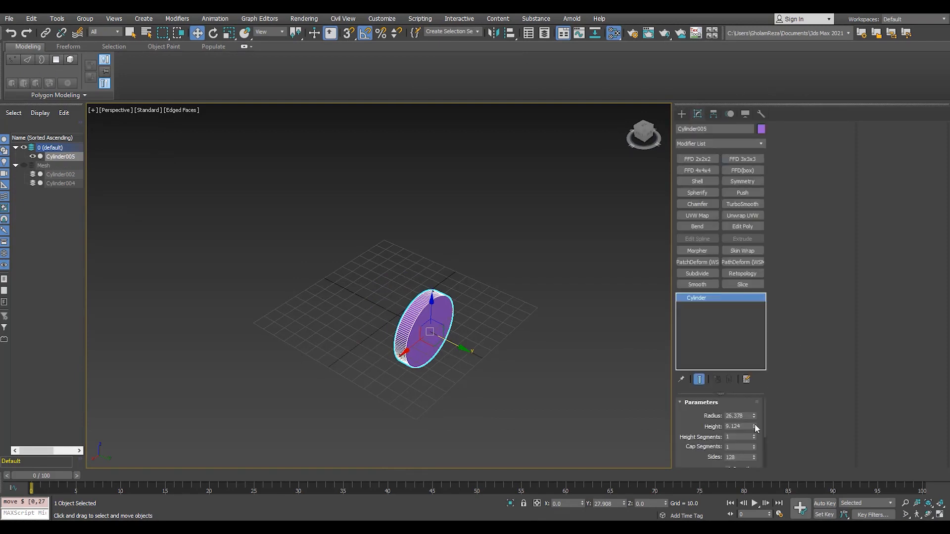
left_click_drag(754, 426, 725, 318)
middle_click_drag(341, 354, 443, 345, "alt")
scroll(443, 345, "up", 4)
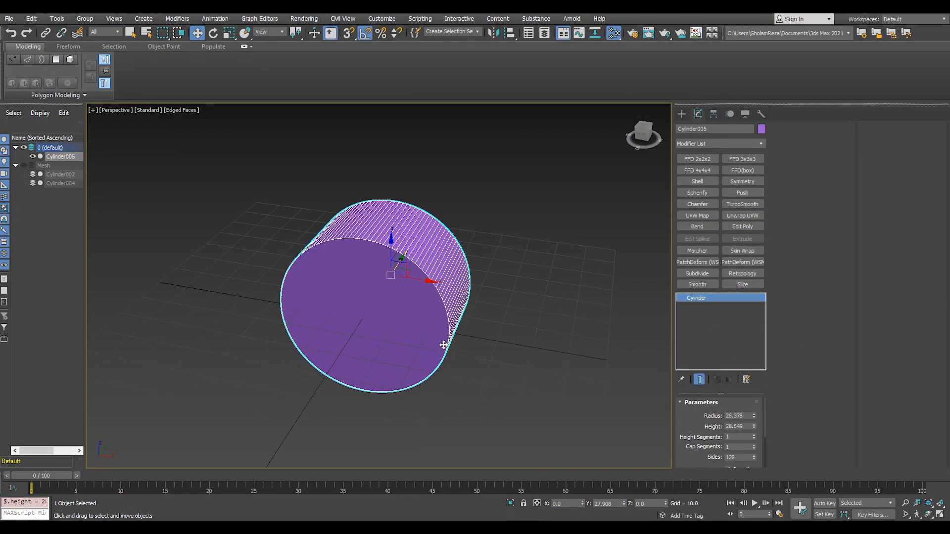
Convert the cylinder to an editable poly and select its front cap polygon.
right_click(443, 345)
left_click(381, 310)
key("4")
left_click(381, 309)
left_click(403, 83)
left_click(521, 289)
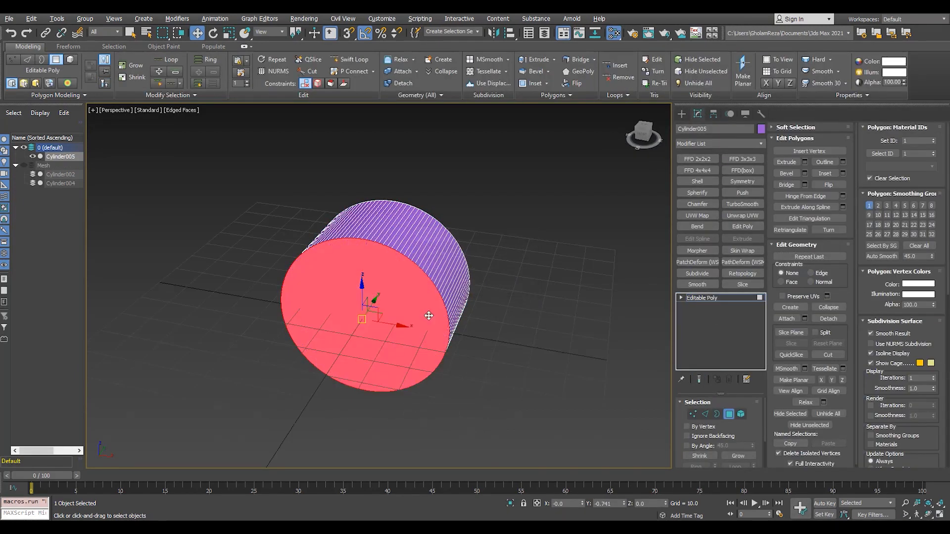
left_click(428, 316, "shift")
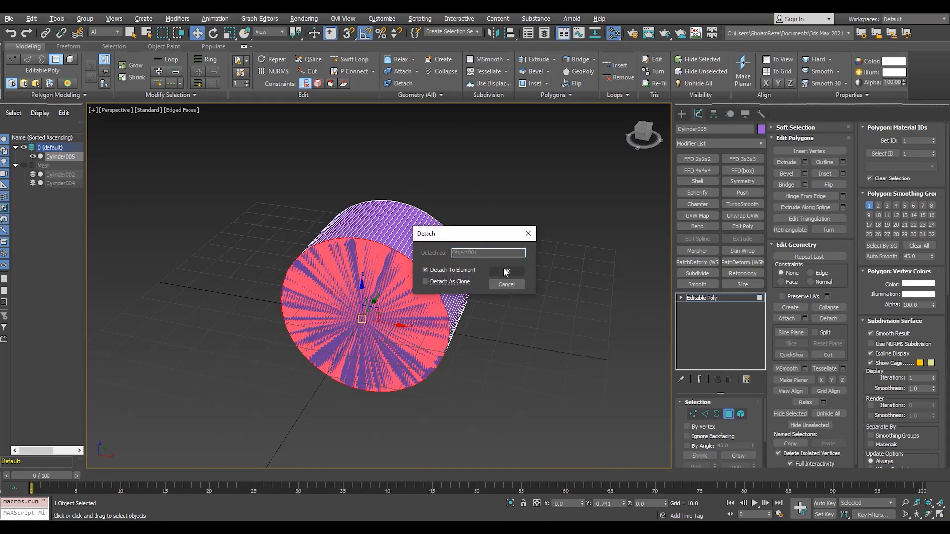
left_click(425, 270)
left_click(506, 271)
left_click_drag(393, 325, 572, 356)
key("ctrl+z")
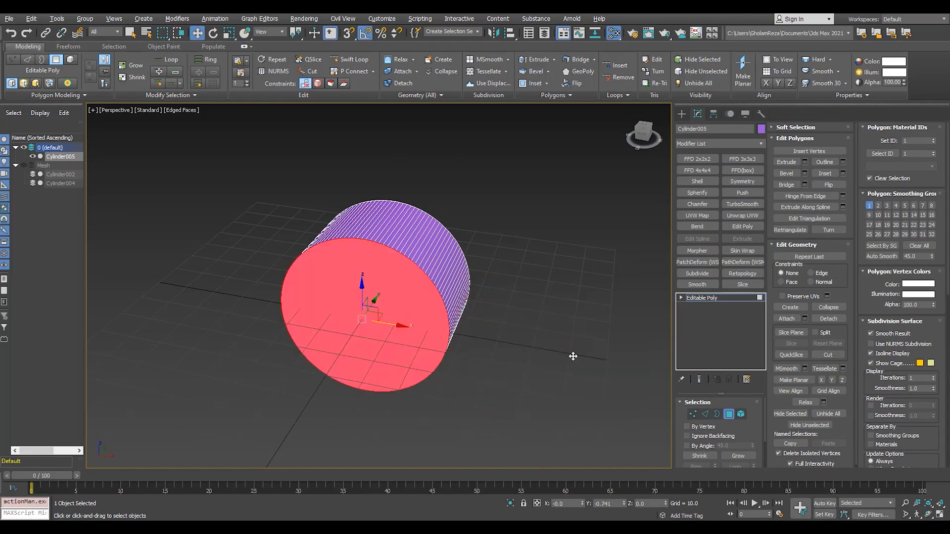
key("ctrl+z")
Detach a copy of the front cap as an element and move it along X beside the cylinder.
left_click(362, 322)
key("alt+d")
left_click(505, 272)
left_click_drag(394, 324, 572, 364)
Snap the copied disc along X in the Top view so its edge touches the cylinder's side.
key("alt+w")
middle_click(278, 202)
key("alt+w")
scroll(530, 307, "up", 5)
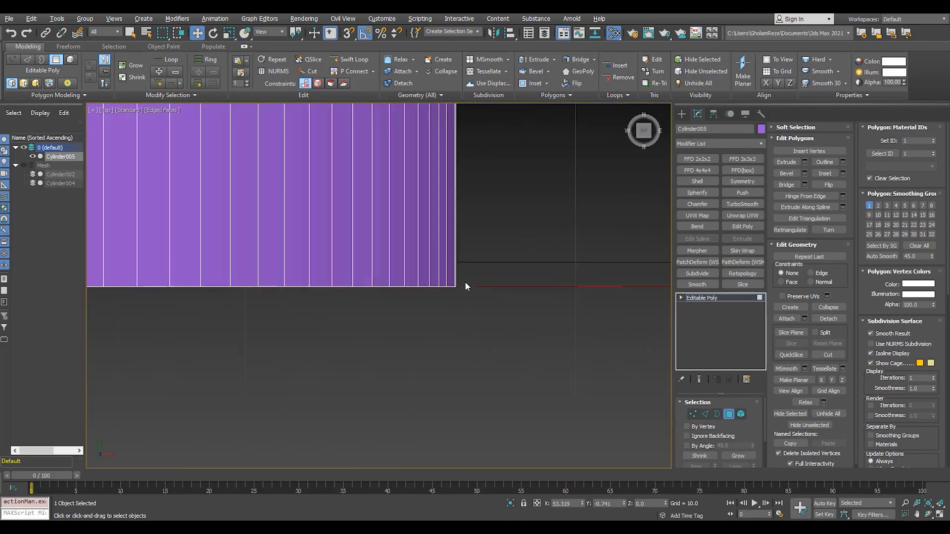
key("s")
left_click_drag(465, 288, 457, 290)
key("s")
key("alt+w")
middle_click(496, 350)
key("alt+w")
scroll(496, 349, "down", 5)
Connect the disc's uppermost and lowermost vertices with a vertical edge through its centre.
key("alt+w")
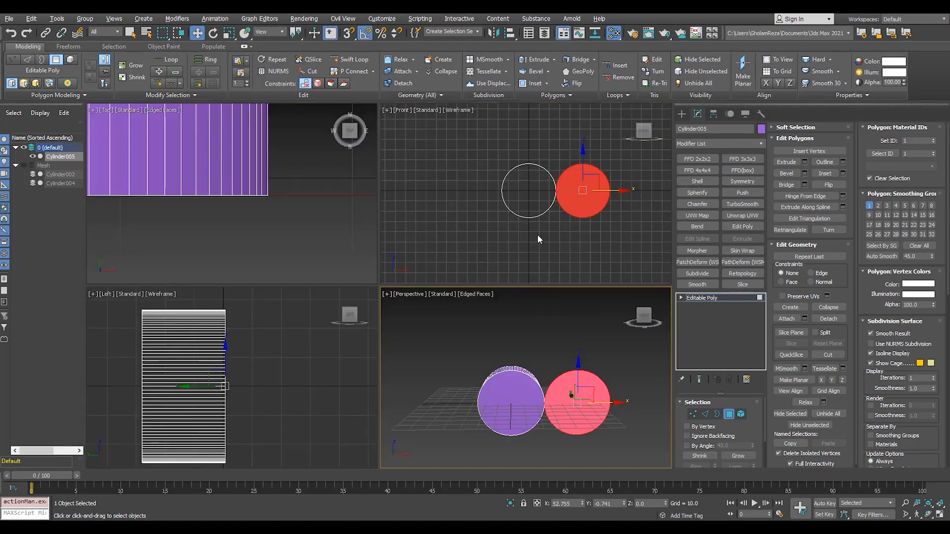
key("alt+w")
key("1")
scroll(455, 194, "up", 5)
left_click_drag(453, 191, 452, 189)
scroll(453, 192, "down", 3)
scroll(458, 417, "up", 4)
left_click_drag(458, 417, 450, 394, "ctrl")
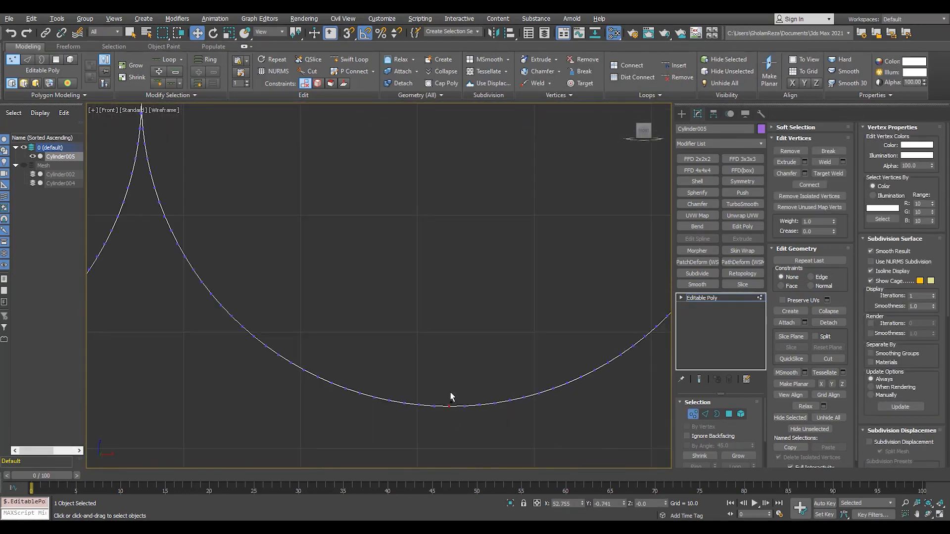
scroll(458, 420, "down", 4)
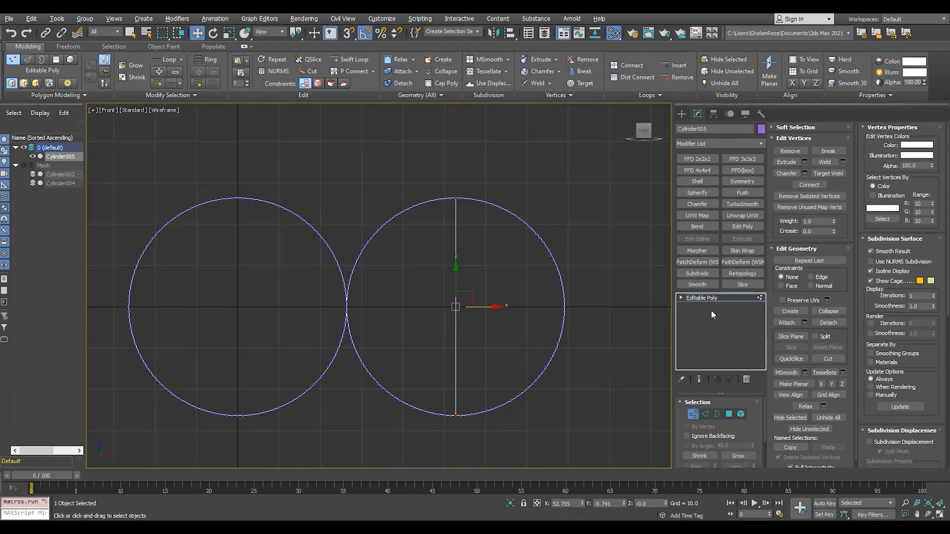
left_click(701, 297)
Hinge the cylinder's front cap by 90 degrees around the disc's central vertical edge using Hinge From Edge.
key("4")
scroll(465, 316, "up", 4)
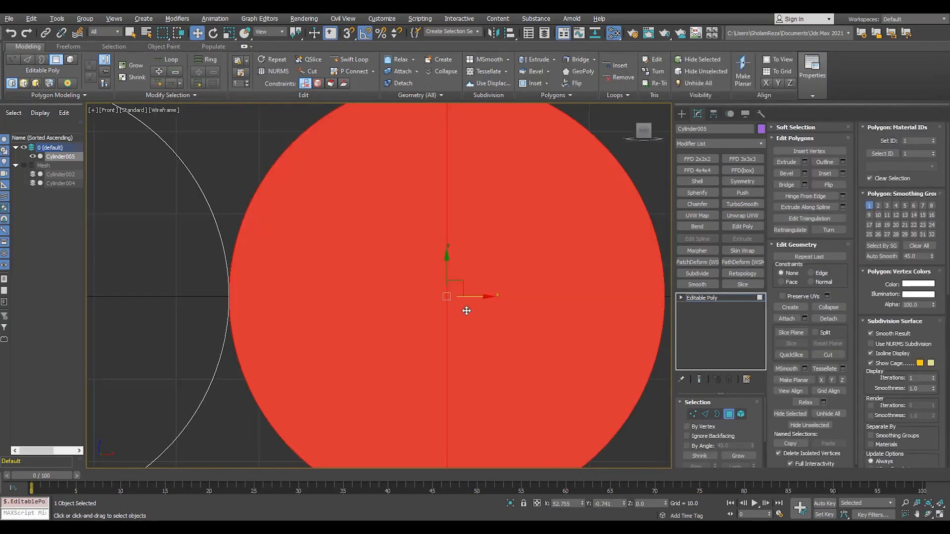
key("F2")
scroll(451, 300, "down", 2)
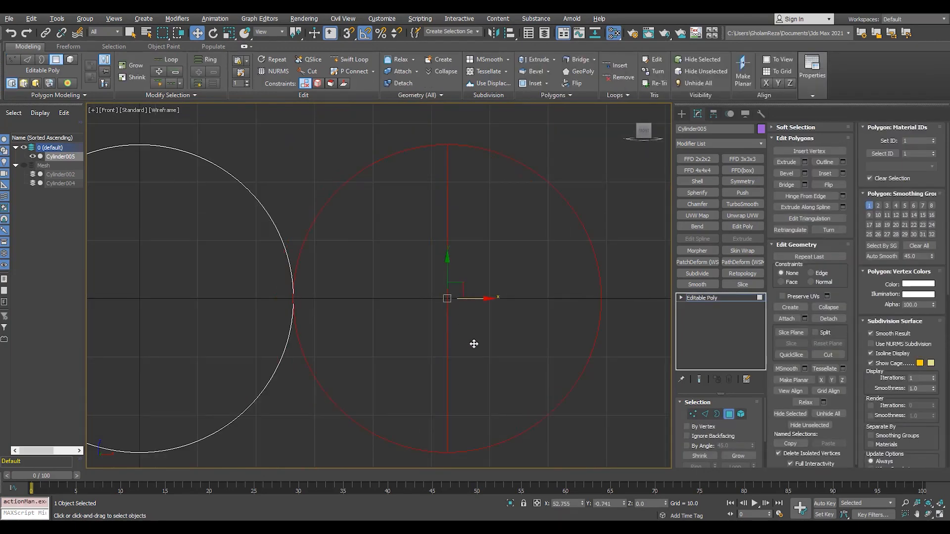
left_click(474, 344)
key("p")
left_click(568, 393)
left_click(338, 344)
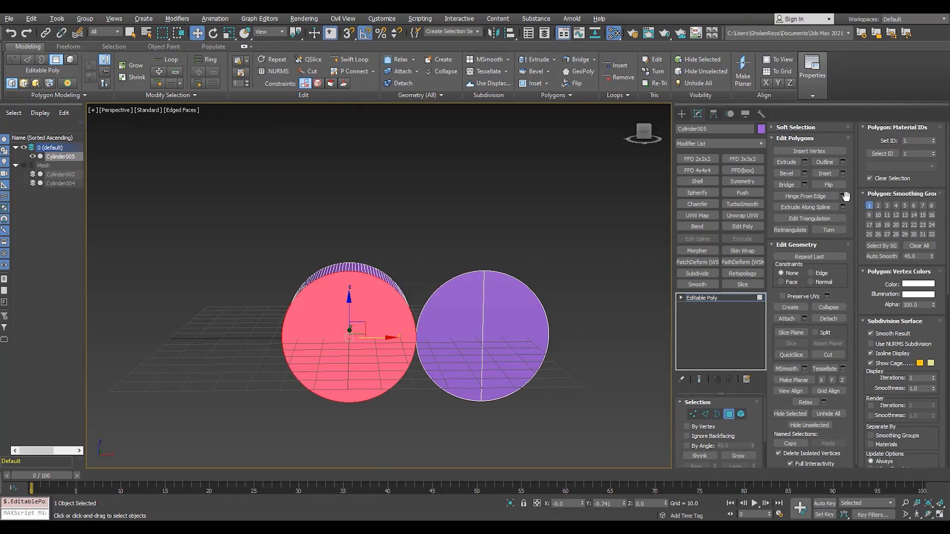
left_click(482, 315)
middle_click_drag(396, 291, 327, 308, "alt")
type("90")
key("Return")
Raise the hinge's segment count to 6 and examine the bend with and without edges shown.
left_click(387, 303)
left_click(387, 303)
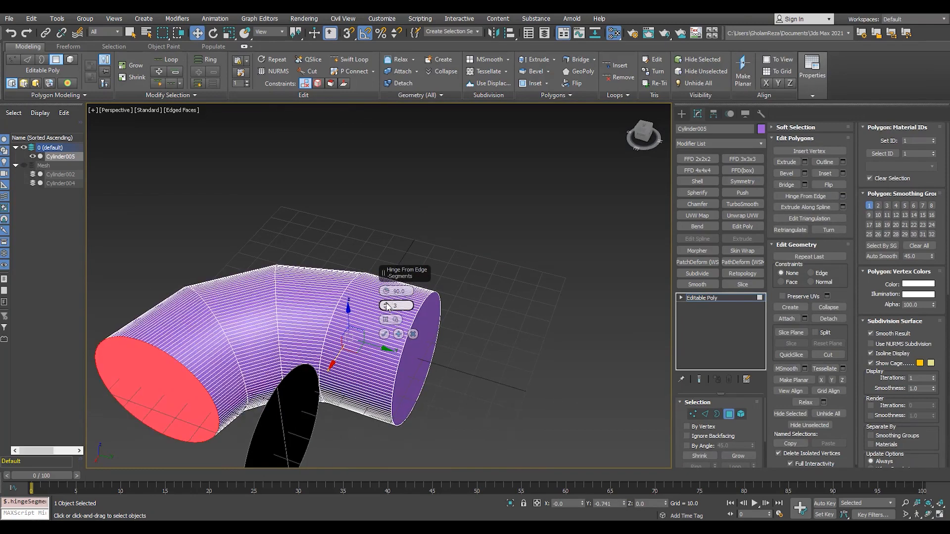
left_click(386, 304)
left_click(386, 303)
left_click(386, 303)
mouse_move(317, 311)
middle_mouse_down("alt")
mouse_move(229, 324)
mouse_move(197, 310)
middle_mouse_up("alt")
key("F4")
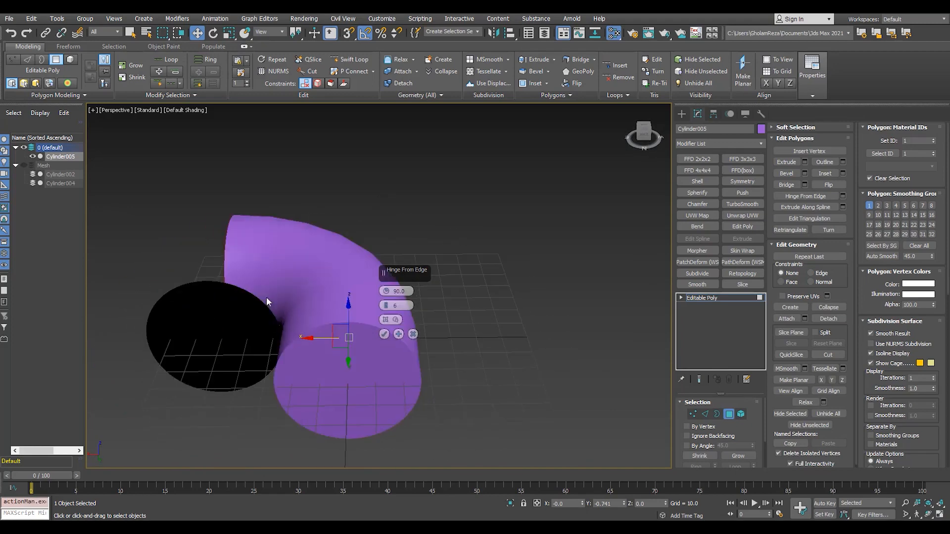
middle_click_drag(266, 298, 190, 337, "alt")
key("F4")
scroll(247, 329, "up", 5)
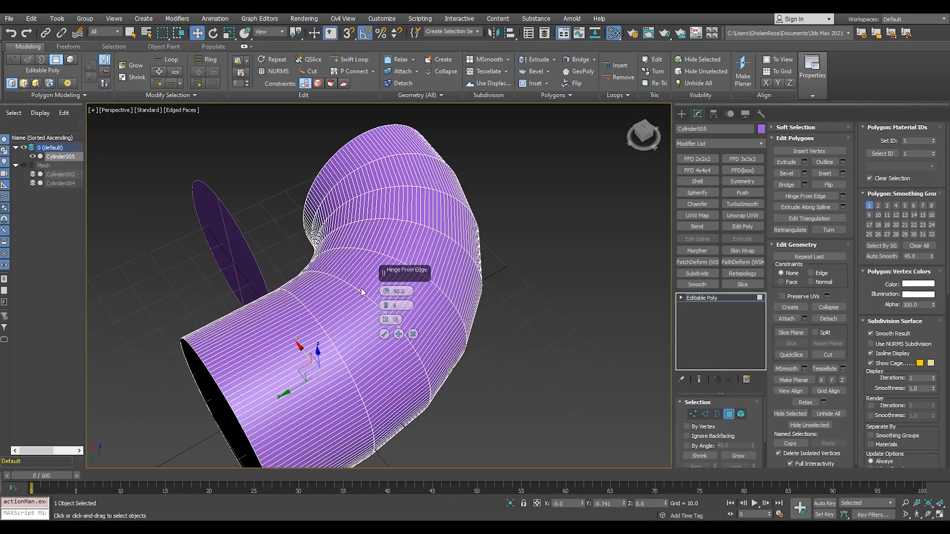
Refine the hinged bend by raising its segments through 24 and 36 to 48.
key("Return")
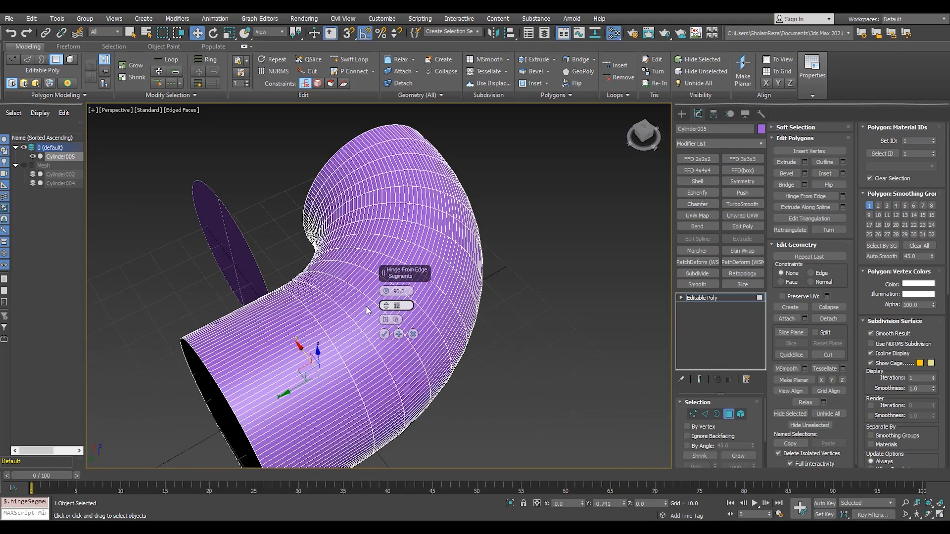
type("24")
key("Return")
type("36")
key("Return")
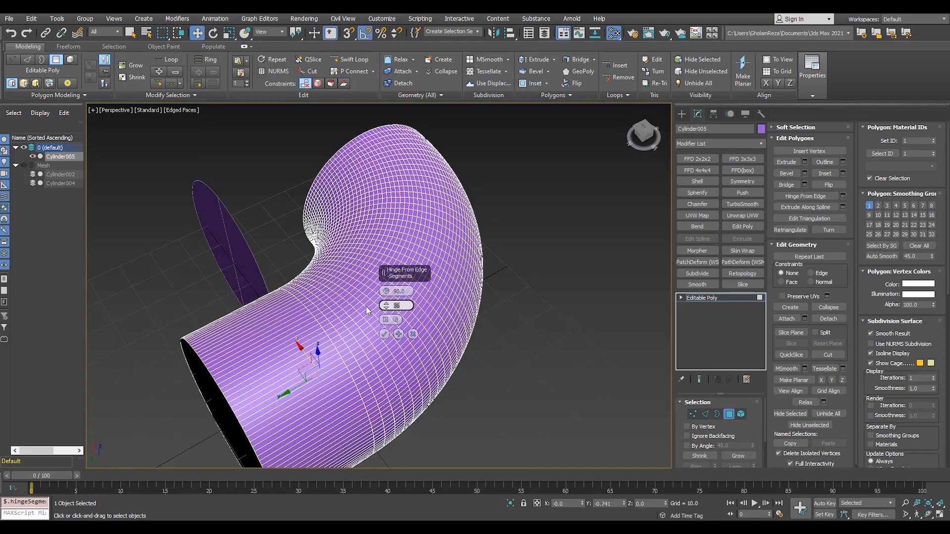
type("48")
key("Return")
Delete the cap at the hinged end and move the opposite cap inward to shorten the elbow's straight section.
middle_click_drag(349, 348, 316, 362, "alt")
key("Delete")
left_click(561, 291)
left_click_drag(575, 321, 530, 291)
middle_click_drag(530, 292, 425, 321, "alt")
left_click(420, 335)
scroll(420, 335, "down", 5)
key("F4")
scroll(514, 272, "up", 5)
key("F4")
Try deleting the helper disc element beside the elbow.
key("5")
left_click(382, 317)
key("Delete")
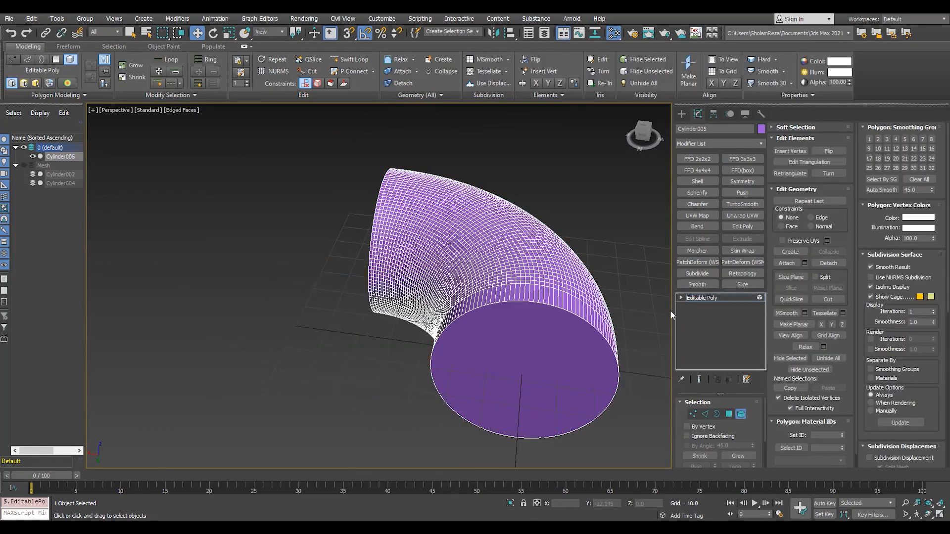
middle_click_drag(577, 337, 494, 333)
Select both halves of the helper disc and detach them as a separate object.
key("4")
left_click(316, 330)
key("e")
left_click_drag(303, 343, 247, 367)
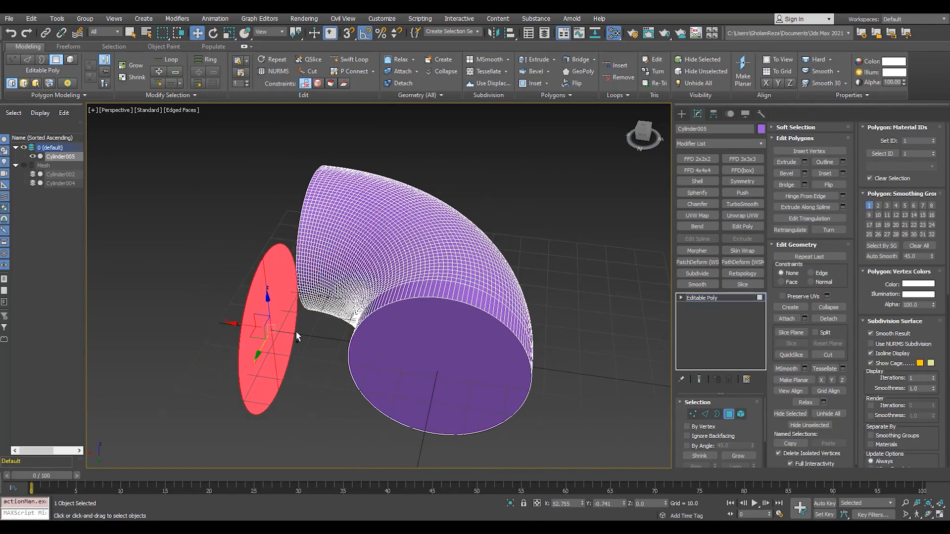
left_click(828, 319)
left_click(444, 271)
left_click(504, 270)
Select the detached disc and centre its pivot on the object.
left_click(702, 298)
left_click(273, 307)
key("alt+w")
middle_click(199, 202)
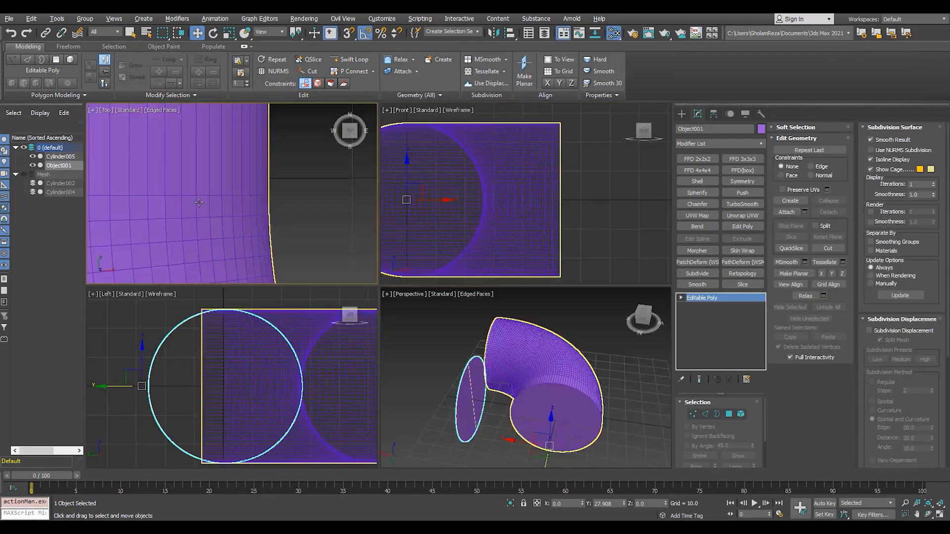
key("alt+w")
scroll(199, 203, "down", 5)
left_click(713, 113)
left_click(732, 182)
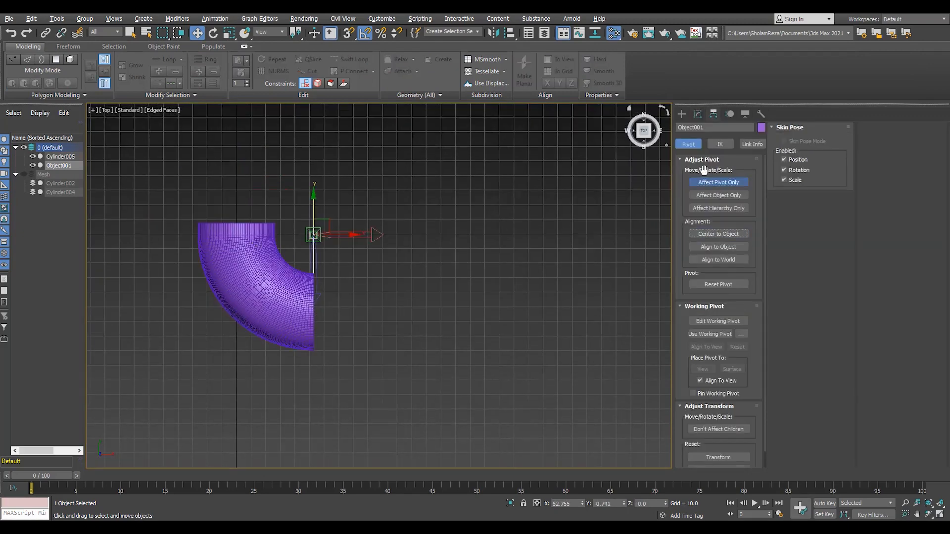
Position the disc outside the elbow's bend at about X -36.2, Y -49.3, and scale it down uniformly.
key("alt+w")
middle_click(207, 322)
key("alt+w")
scroll(207, 323, "down", 4)
key("r")
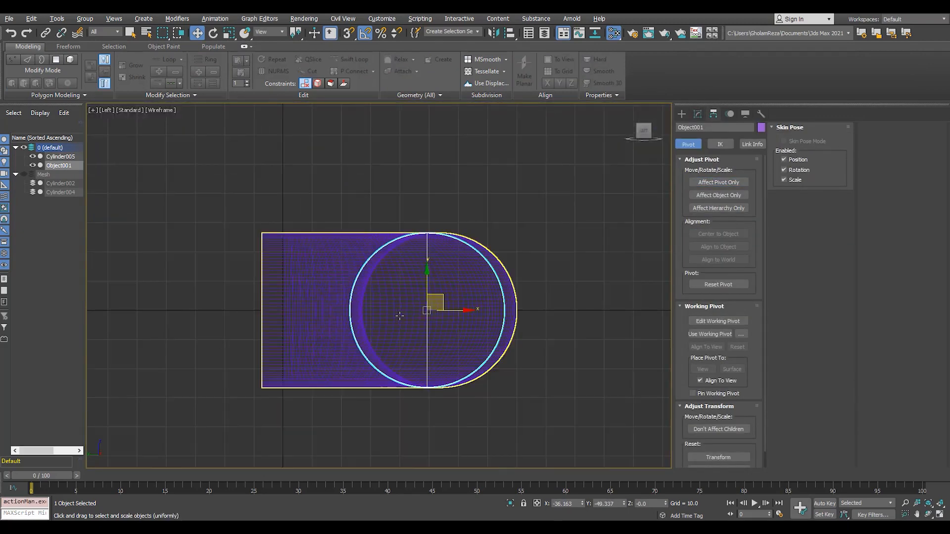
left_click_drag(435, 329, 435, 335)
Extend the disc's border along X into the elbow to form a cylindrical side branch.
key("alt+w")
middle_click(499, 378)
key("alt+w")
key("3")
left_click(435, 286)
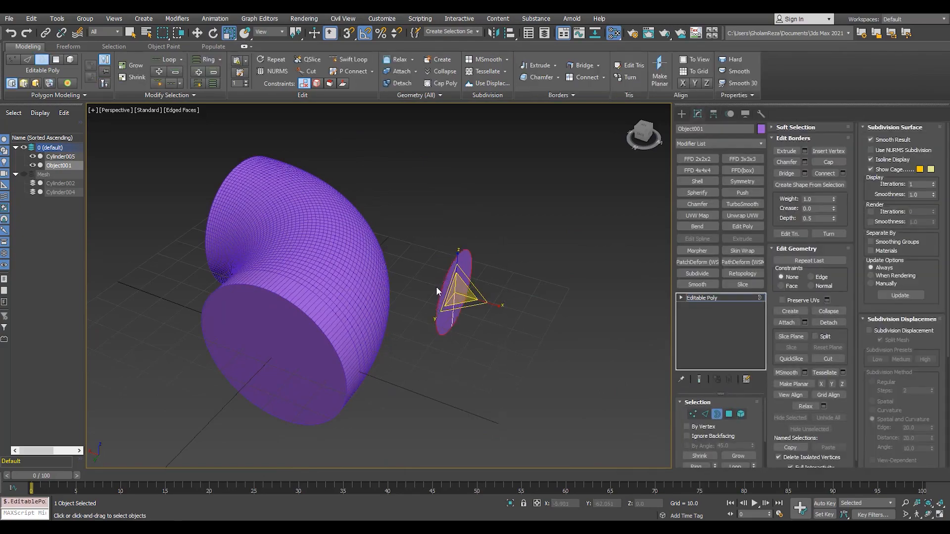
key("w")
left_click_drag(430, 285, 308, 248, "shift")
middle_click_drag(376, 265, 323, 277, "alt")
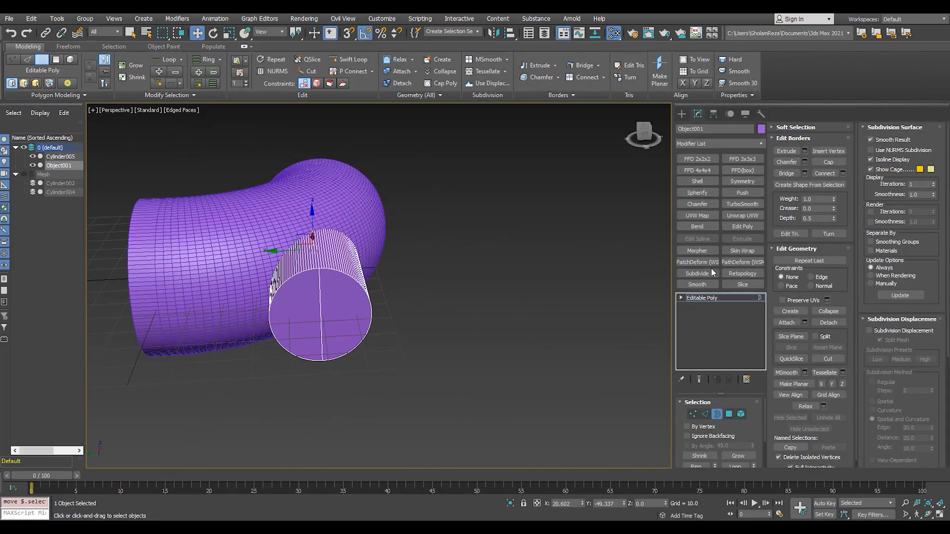
Scale the side branch up uniformly in small increments, checking its fit against the elbow.
key("3")
key("r")
left_click_drag(307, 303, 306, 293)
middle_click_drag(329, 277, 467, 317, "alt")
scroll(274, 274, "up", 4)
left_click_drag(496, 317, 496, 305)
middle_click_drag(496, 306, 384, 321, "alt")
left_click_drag(338, 367, 339, 363)
scroll(401, 320, "down", 4)
middle_click_drag(401, 321, 474, 317, "alt")
left_click(474, 316)
scroll(422, 363, "up", 4)
Bevel the end-cap polygons of the side branch with a height of 10 and an outline of 0.
left_click(423, 363)
key("4")
left_click(420, 358)
left_click(451, 311, "ctrl")
key("ctrl+shift+b")
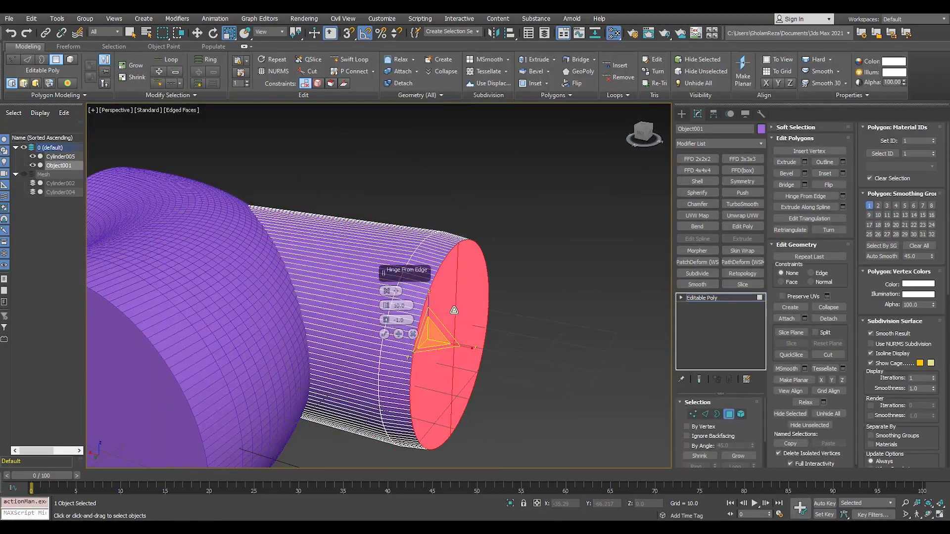
left_click_drag(387, 319, 386, 312)
left_click(384, 334)
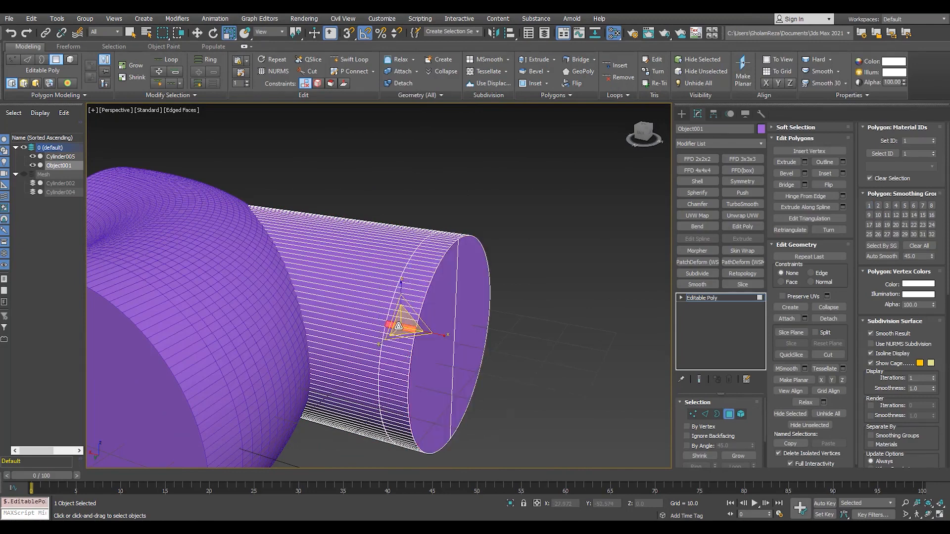
Bevel the band of polygons around the branch's end outward with a height of 5 to form a collar.
key("ctrl+shift+b")
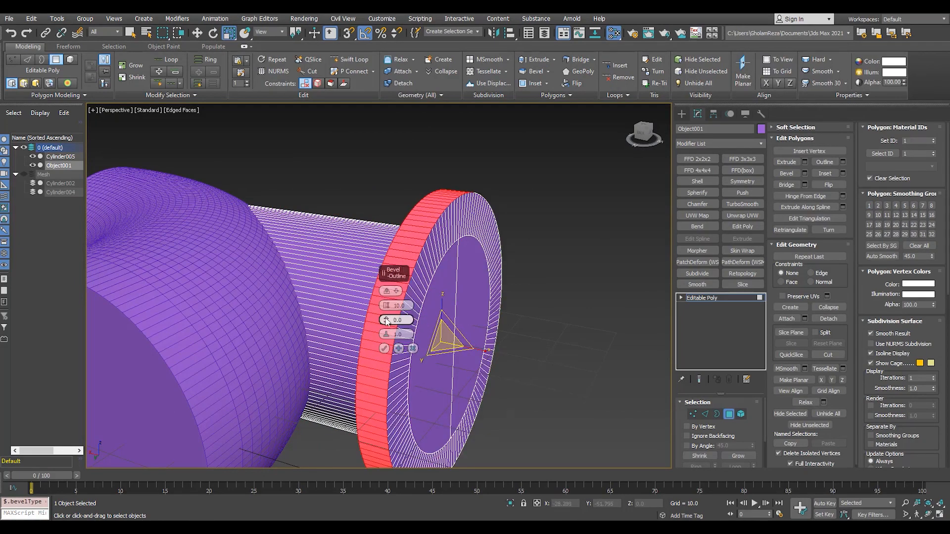
type("4")
key("Return")
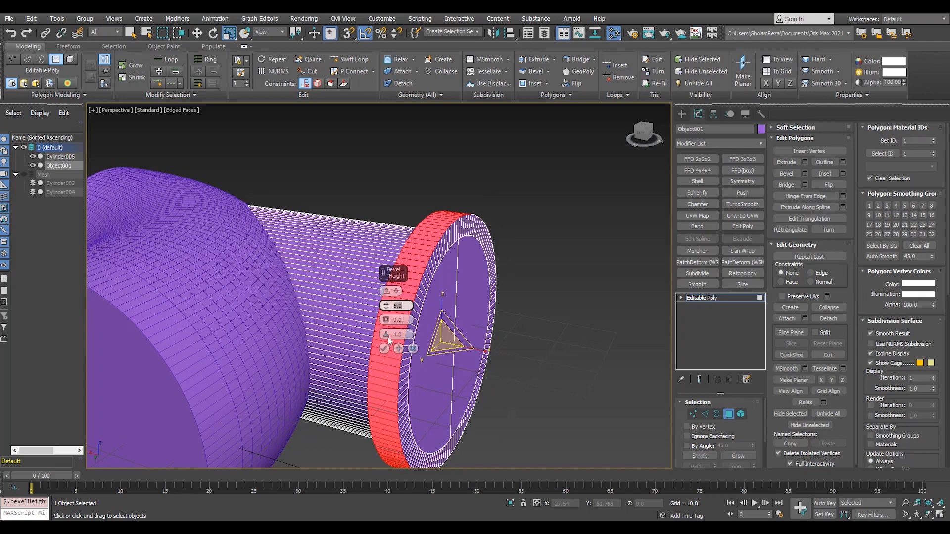
left_click(384, 349)
Widen the branch's collar by moving its elbow-side ring of vertices along X toward the elbow.
key("alt+w")
middle_click(208, 262)
key("alt+w")
scroll(205, 262, "up", 4)
scroll(164, 337, "down", 2)
middle_click_drag(163, 337, 320, 250)
key("1")
left_click_drag(344, 185, 320, 282)
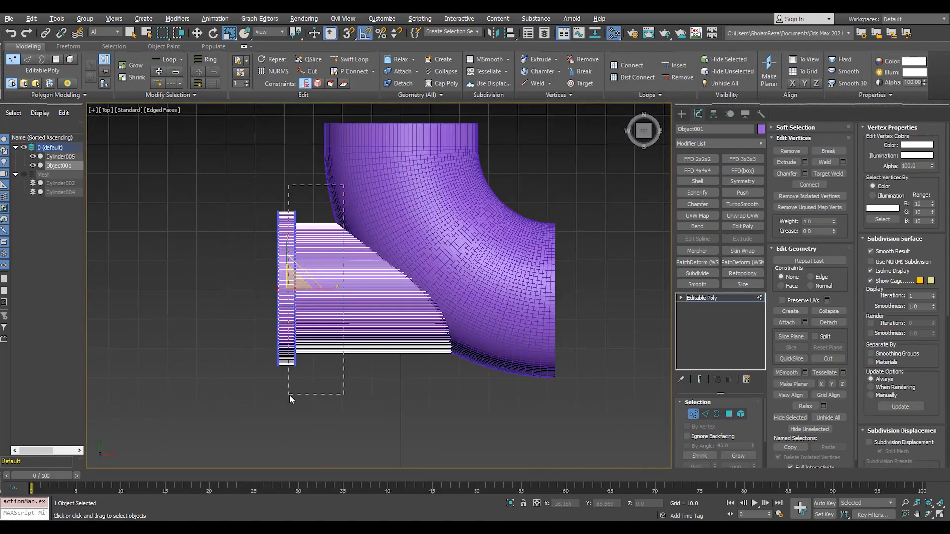
left_click_drag(289, 394, 289, 395)
key("F3")
key("w")
left_click_drag(317, 288, 330, 287)
key("alt+w")
middle_click(453, 361)
key("alt+w")
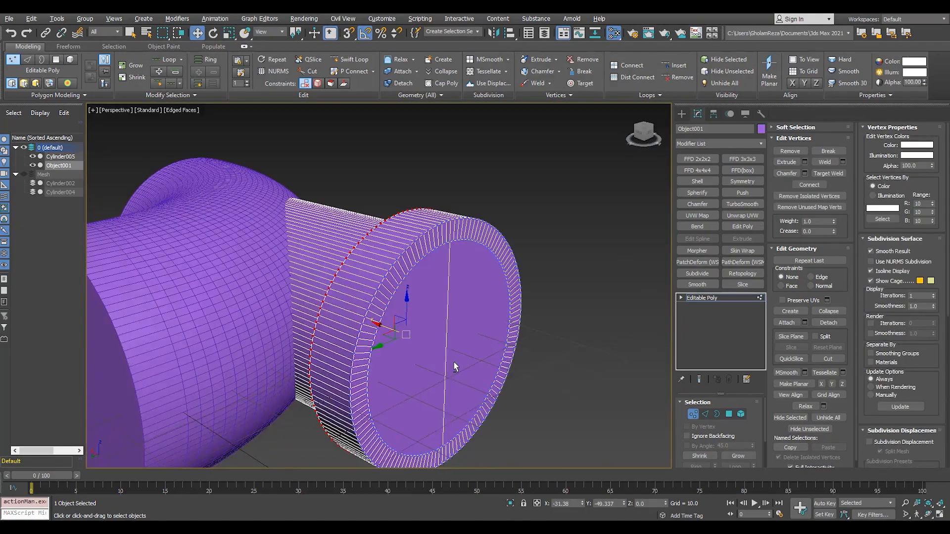
Give both the elbow and the side branch the plain grey material and select the elbow.
mouse_move(453, 361)
middle_mouse_down()
mouse_move(418, 316)
mouse_move(474, 292)
mouse_move(228, 276)
middle_mouse_up()
left_click(713, 299)
scroll(416, 297, "down", 5)
key("ctrl+a")
left_click(474, 222)
scroll(228, 275, "up", 4)
left_click(237, 277)
Unite the side branch with the elbow using a ProBoolean Union.
left_click(681, 114)
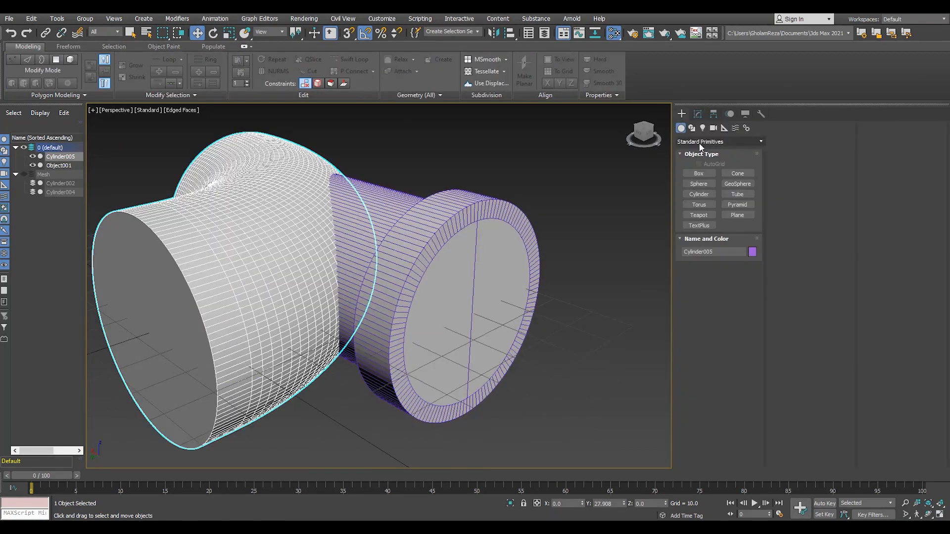
left_click(720, 141)
left_click(704, 167)
left_click(730, 216)
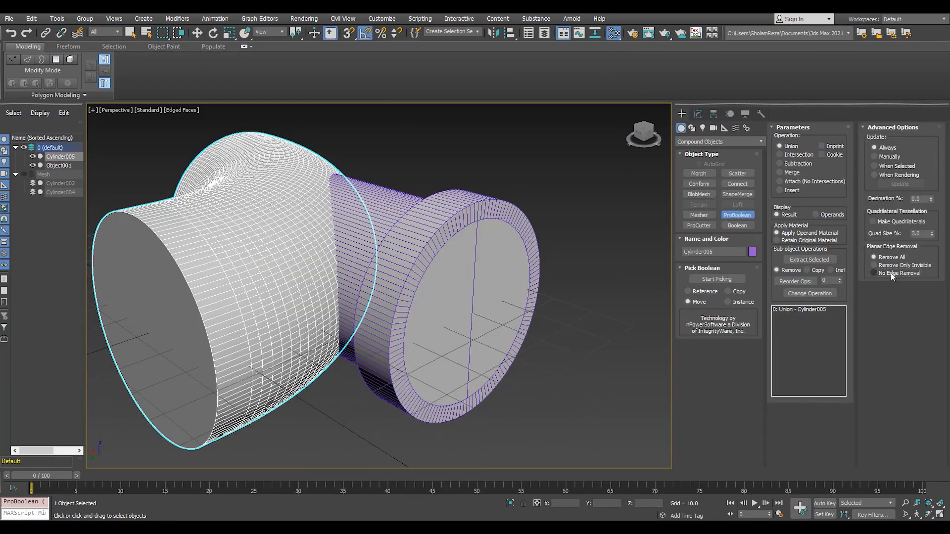
left_click(717, 278)
left_click(513, 244)
middle_click_drag(513, 245, 542, 256, "alt")
key("w")
Convert the united fitting to polygons and collapse it to an editable poly.
left_click(700, 117)
left_click(703, 140)
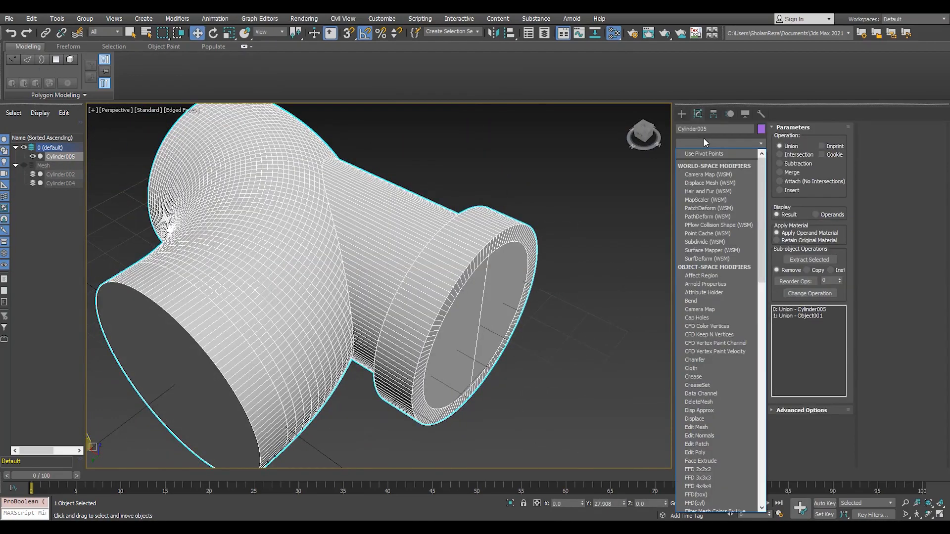
key("t")
key("t")
key("t")
key("t")
key("t")
key("t")
key("Return")
key("alt+c")
Try a Subdivide modifier on the united fitting and change its subdivide mode.
left_click(697, 274)
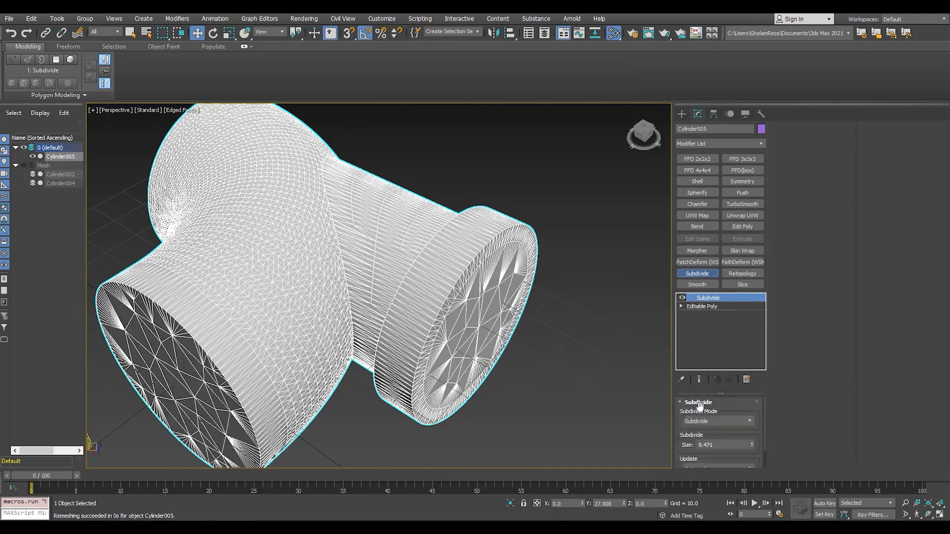
left_click(708, 458)
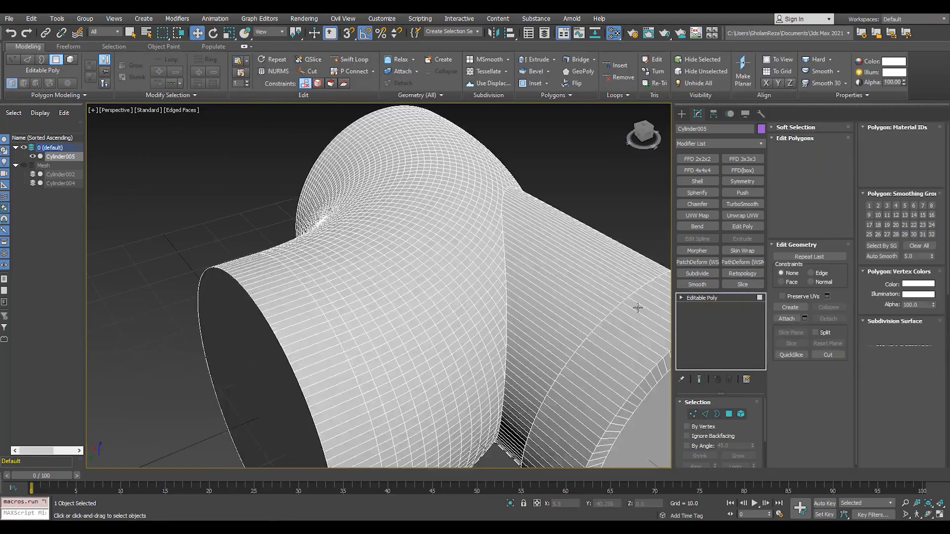
Auto-smooth all polygons of the fitting and apply a Subdivide modifier in Adaptive mode.
key("ctrl+a")
key("4")
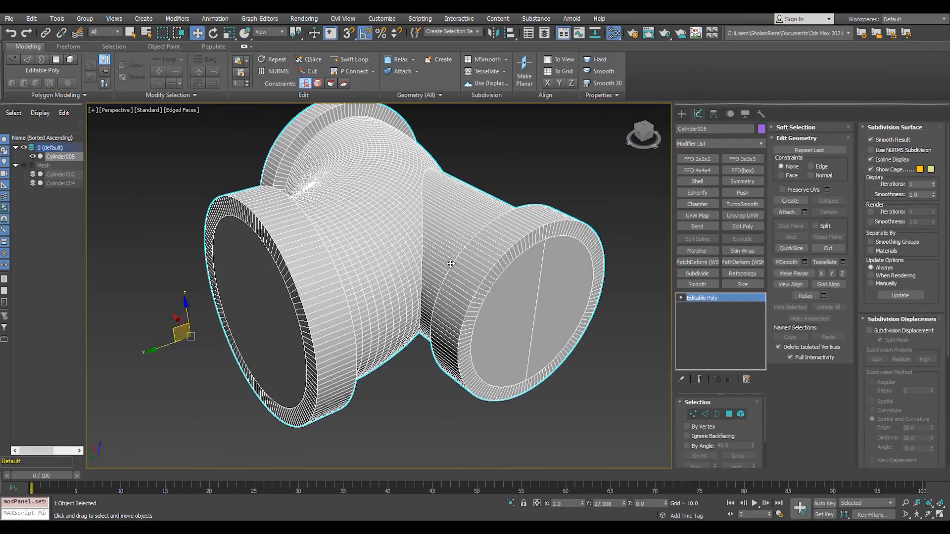
key("4")
key("ctrl+a")
left_click(895, 256)
left_click(697, 273)
left_click(712, 420)
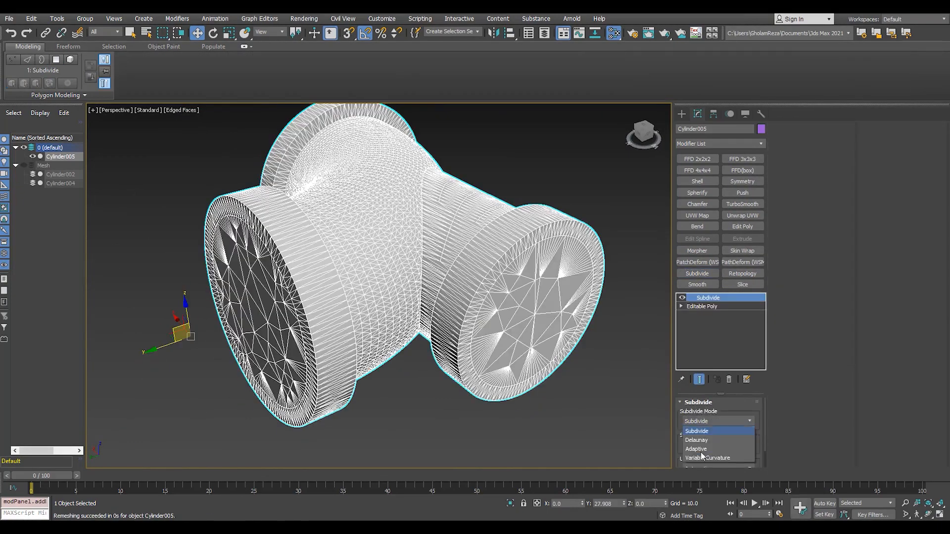
left_click(700, 452)
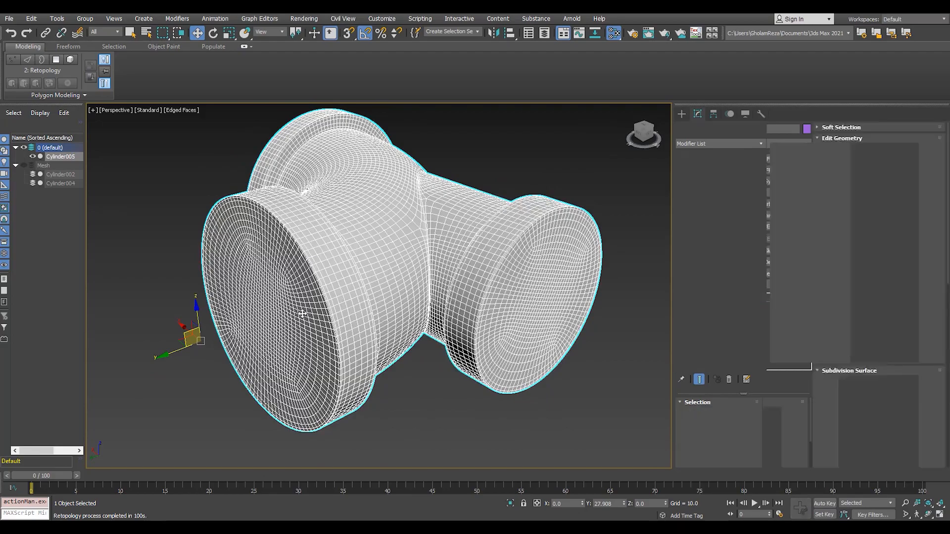
Select the edge loops around the rims of the fitting's collars and split them to separate the end caps.
scroll(347, 223, "up", 10)
key("2")
double_click(347, 224)
scroll(347, 223, "down", 6)
scroll(479, 206, "up", 6)
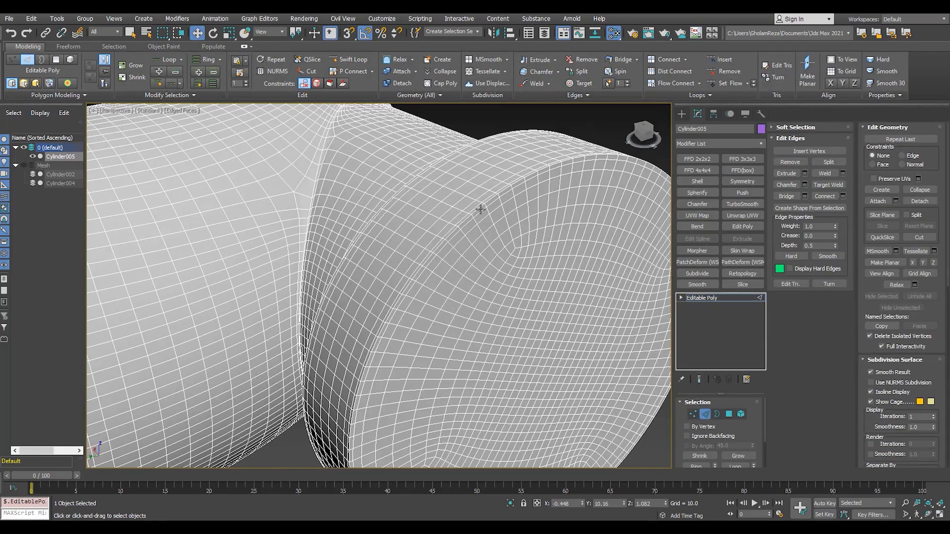
double_click(480, 210, "ctrl")
scroll(480, 210, "down", 6)
middle_click_drag(377, 227, 475, 228, "alt")
scroll(176, 253, "up", 6)
double_click(176, 253, "ctrl")
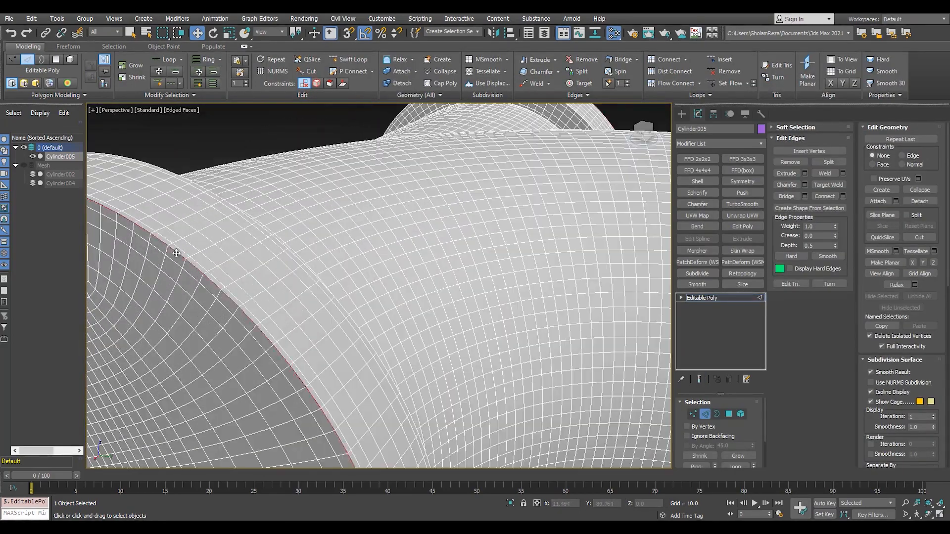
right_click(177, 253)
left_click(157, 300)
Delete the separated end-cap elements to open the fitting's ends.
key("5")
left_click(163, 300)
scroll(164, 301, "down", 6)
middle_click_drag(258, 302, 297, 317, "alt")
left_click(403, 328, "ctrl")
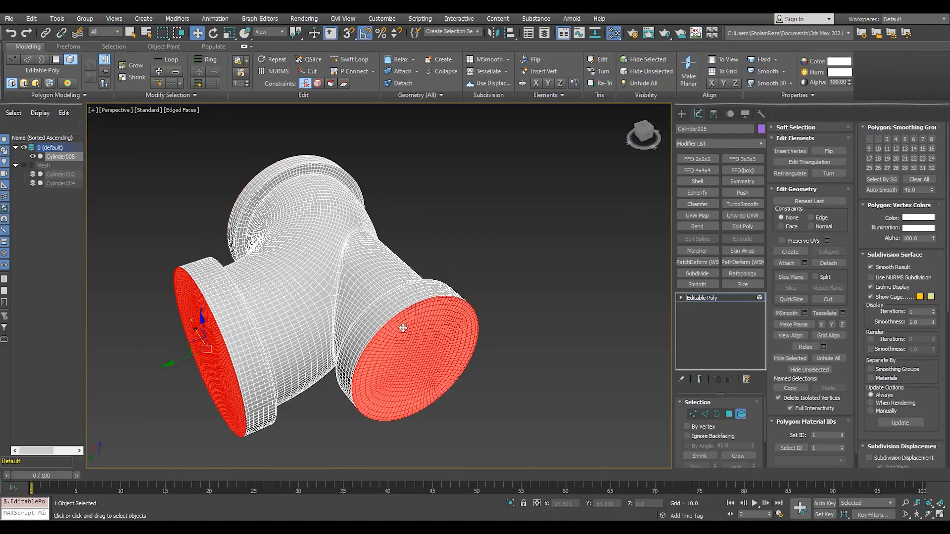
key("Delete")
middle_click_drag(403, 328, 452, 341, "alt")
left_click(706, 298)
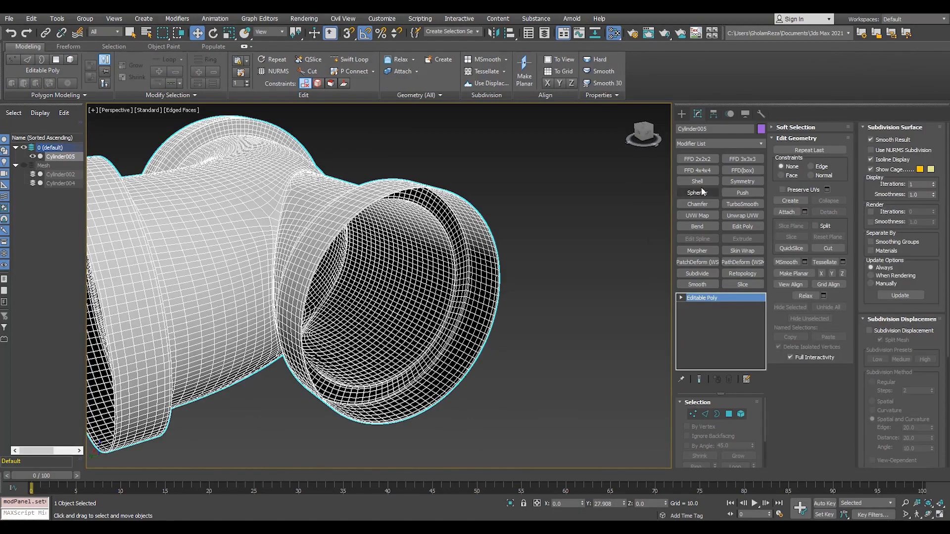
Thicken the fitting's walls with a Shell modifier and convert it back to an editable poly.
left_click(700, 182)
scroll(401, 367, "down", 5)
middle_click_drag(366, 376, 421, 383, "alt")
scroll(296, 411, "up", 12)
key("alt+e")
Remove the edge loops running around the inner wall of one collar.
key("2")
scroll(294, 411, "up", 3)
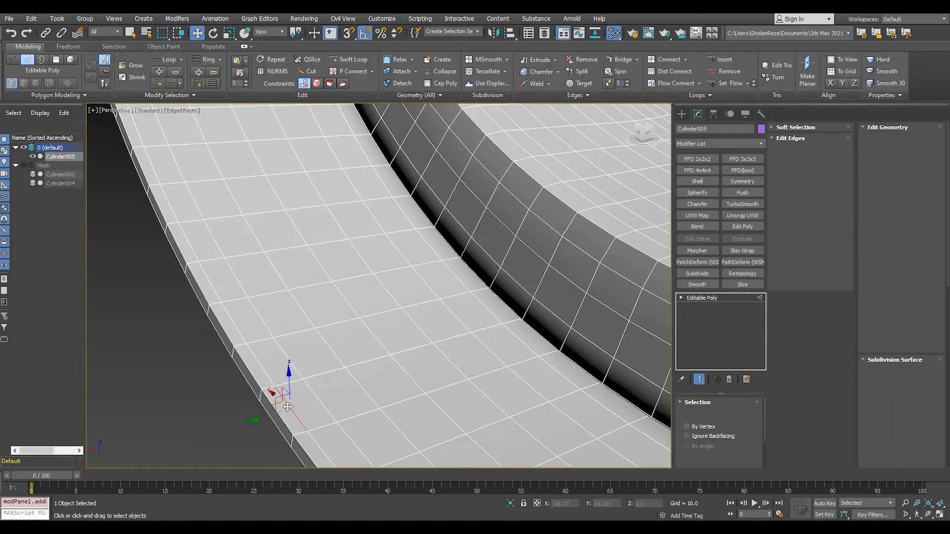
double_click(291, 410)
left_click(318, 399, "ctrl")
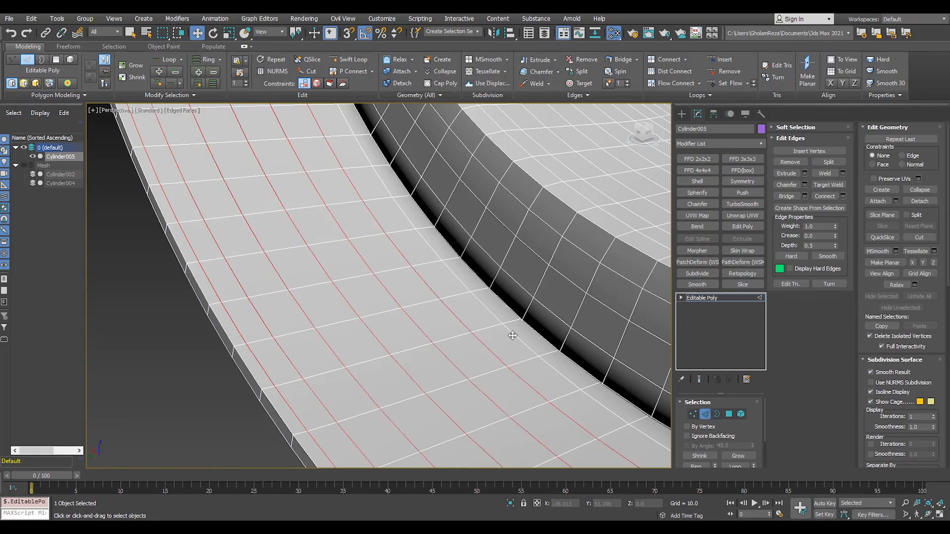
key("ctrl+BackSpace")
Connect the ring of cross edges on the collar's inner wall with 10 segments.
left_click(350, 365)
key("alt+r")
left_click(843, 196)
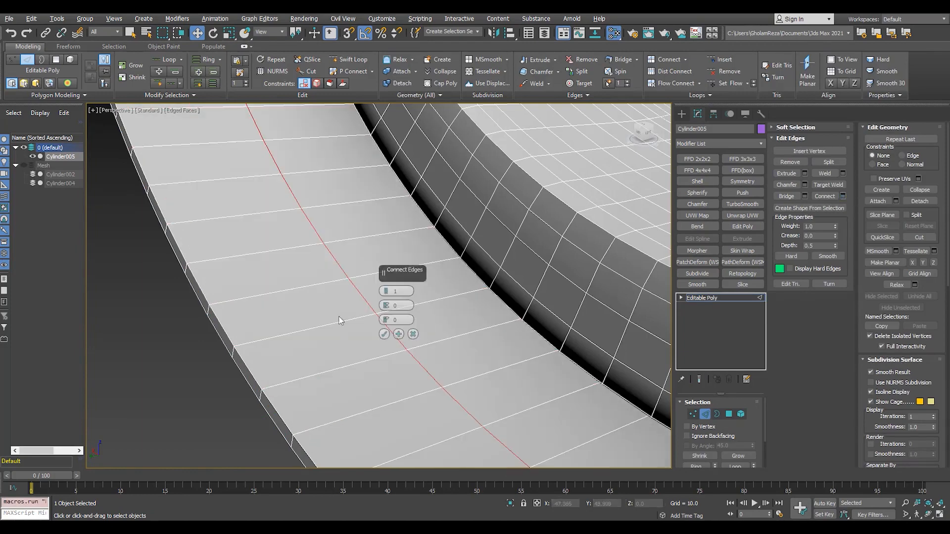
type("0")
key("Return")
left_click(384, 335)
Bevel five alternating polygon strips around the collar's inner wall with a height of 0.5 to form threads.
key("4")
left_click(295, 371)
left_click(317, 391, "shift")
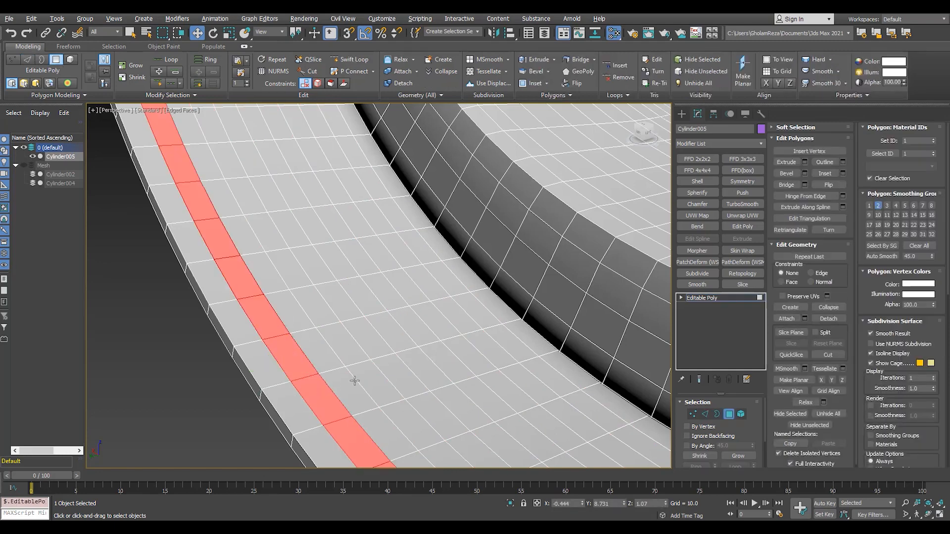
left_click(369, 383, "ctrl")
left_click(396, 411, "shift")
left_click(406, 355, "ctrl")
left_click(398, 341, "shift")
left_click(472, 349, "ctrl")
left_click(440, 323, "shift")
left_click(505, 340, "ctrl")
left_click(475, 312, "shift")
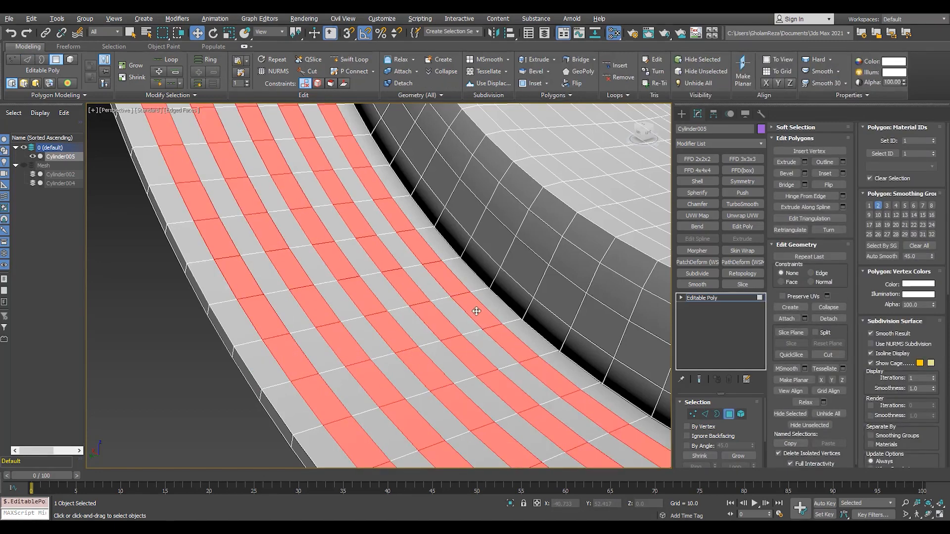
key("ctrl+shift+b")
right_click(386, 320)
type("0.2")
key("Return")
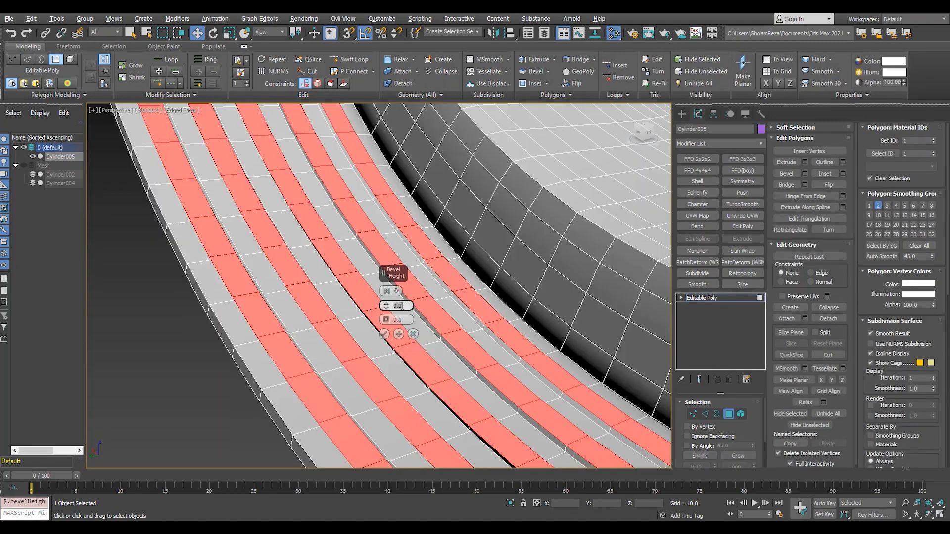
type(".5")
key("Return")
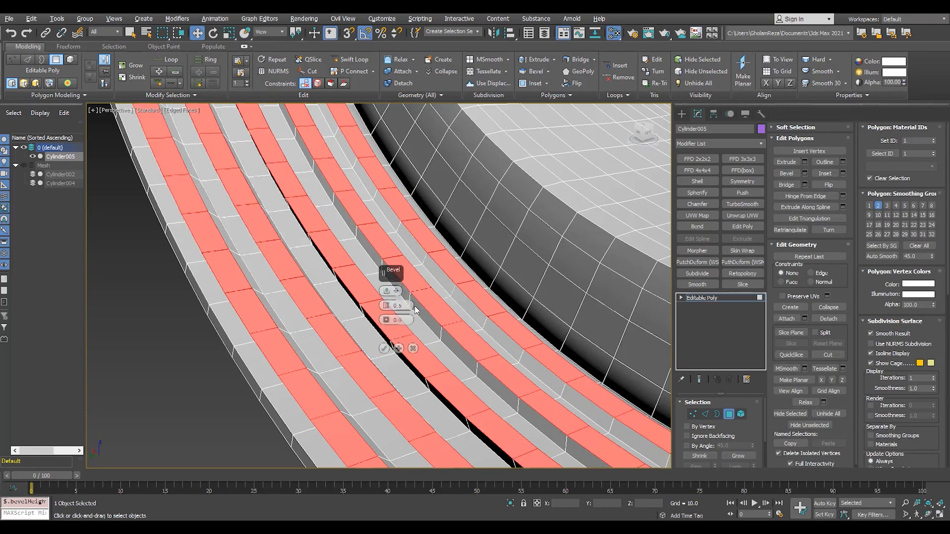
Connect the cross edges of the outermost strip with 2 segments pinched toward the strip's sides.
key("2")
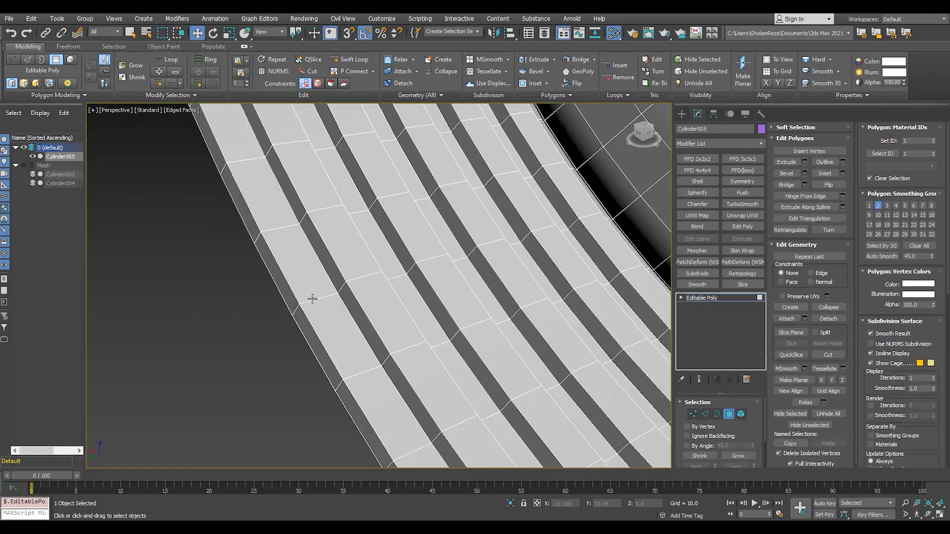
key("2")
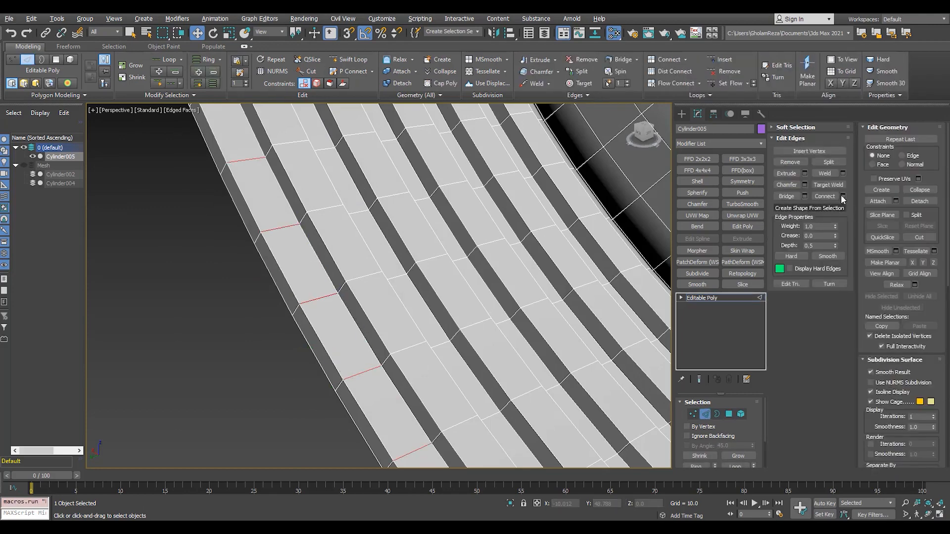
left_click(842, 197)
type("2")
key("Return")
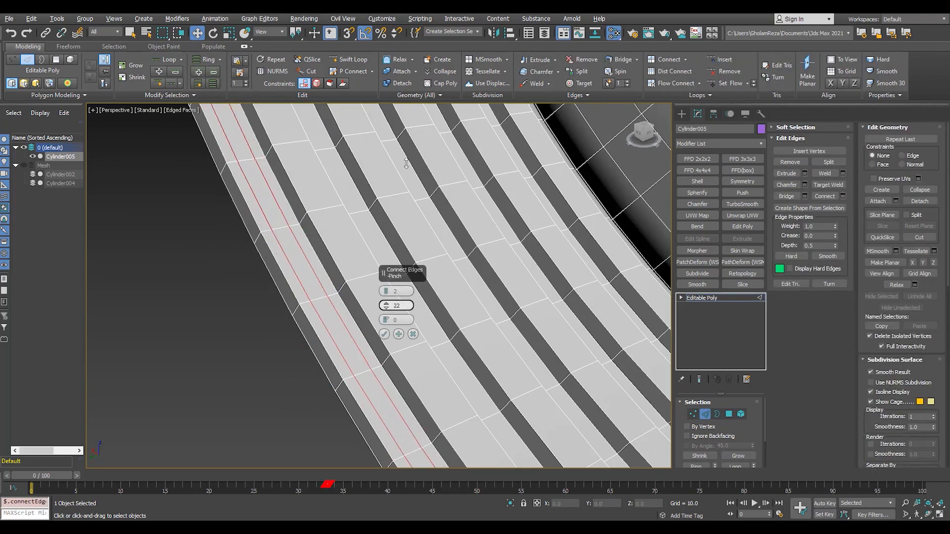
Add the same pair of supporting loops to the remaining thread strips by connecting their cross edges.
left_click(407, 347)
left_click(438, 345, "ctrl")
left_click(474, 324, "ctrl")
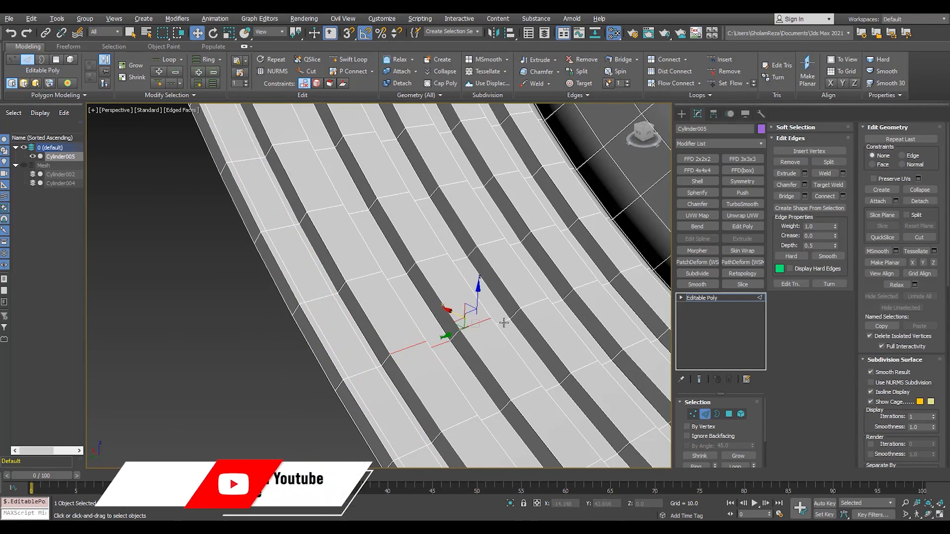
left_click(503, 321, "ctrl")
left_click(535, 302, "ctrl")
middle_click_drag(622, 284, 566, 311)
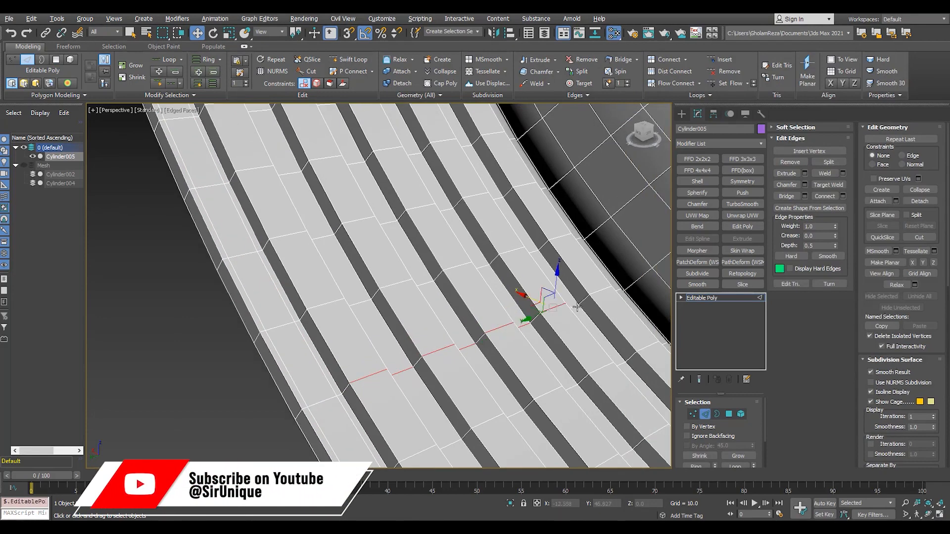
key("ctrl+shift+e")
scroll(456, 297, "down", 5)
scroll(474, 301, "up", 1)
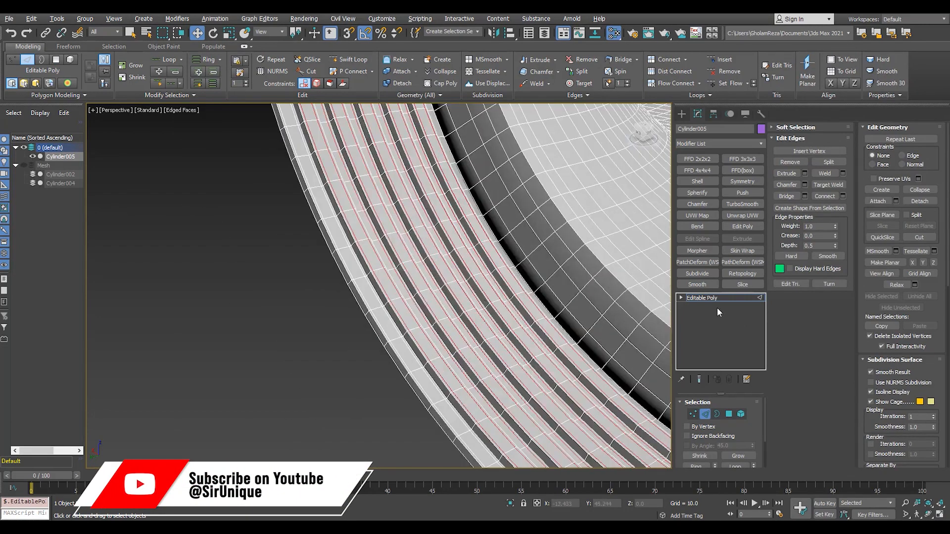
Hide the edged faces and preview the threaded collar with a TurboSmooth modifier.
left_click(718, 298)
key("F4")
left_click(748, 203)
scroll(431, 262, "down", 4)
scroll(432, 262, "down", 5)
middle_click_drag(432, 272, 402, 305, "alt")
scroll(429, 278, "up", 3)
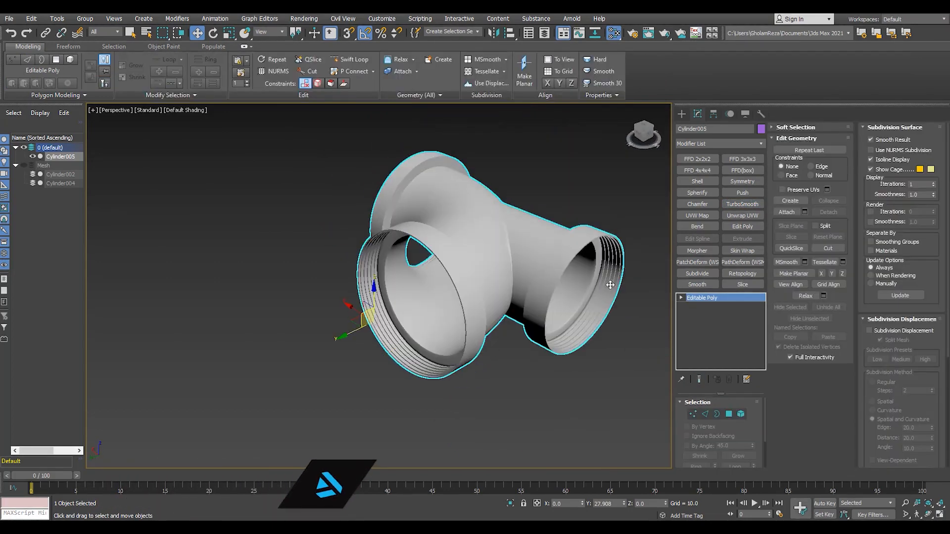
Try TurboSmooth on the whole fitting again to inspect its threaded openings.
left_click(742, 204)
scroll(350, 312, "up", 5)
middle_click_drag(350, 311, 479, 347, "alt")
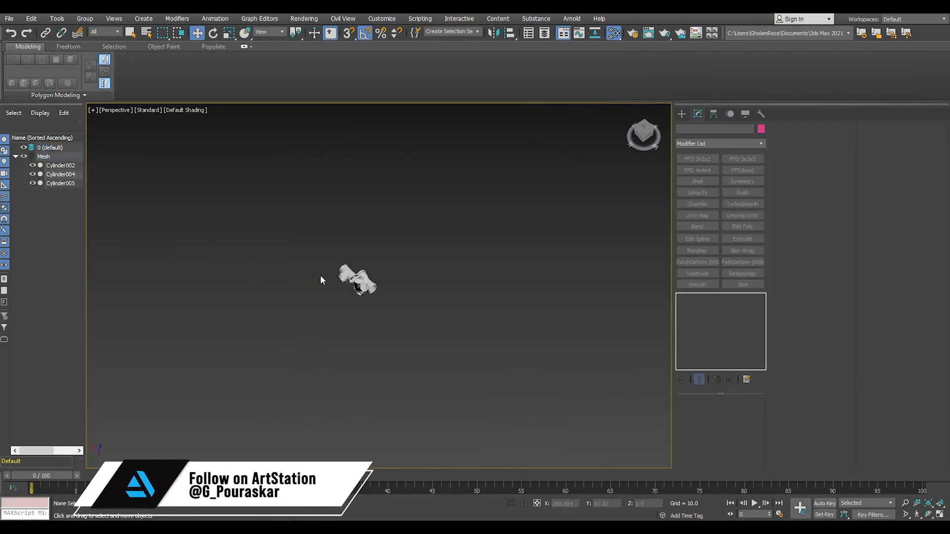
Centre the third fitting's pivot on the object and move it clear of the other two fittings.
scroll(329, 287, "up", 7)
left_click(343, 301)
mouse_move(343, 301)
middle_mouse_down("alt")
mouse_move(378, 287)
mouse_move(351, 304)
middle_mouse_up("alt")
scroll(378, 287, "down", 3)
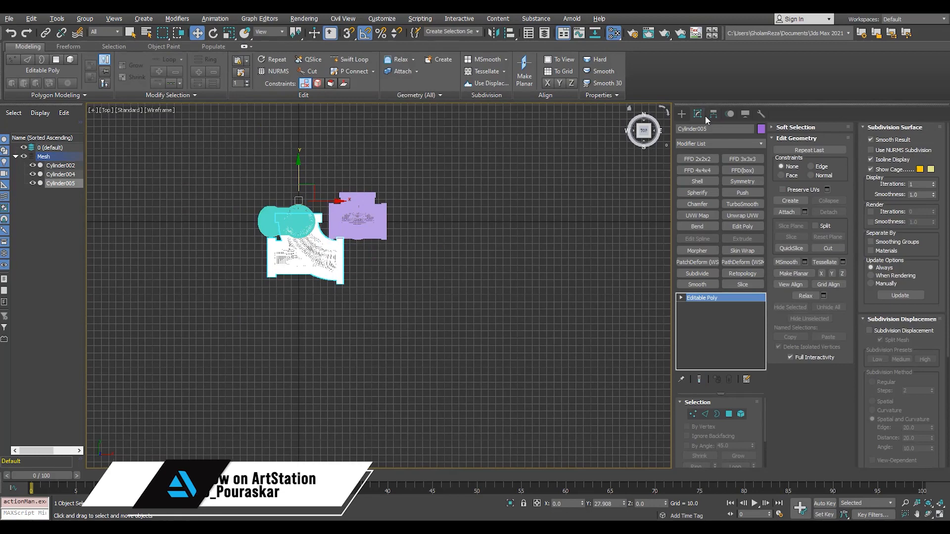
left_click(713, 114)
left_click(718, 182)
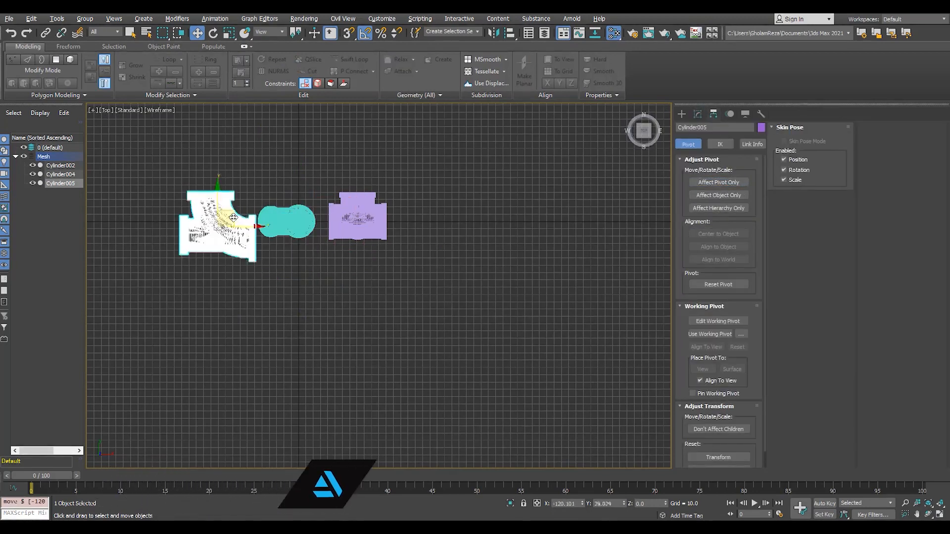
Apply a TurboSmooth modifier to all three fittings together.
key("alt+w")
key("alt+w")
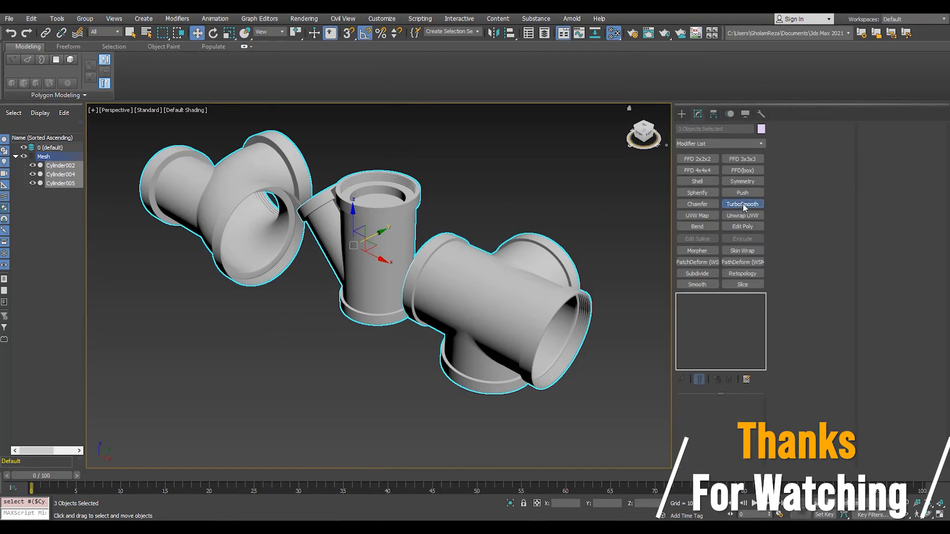
left_click(742, 204)
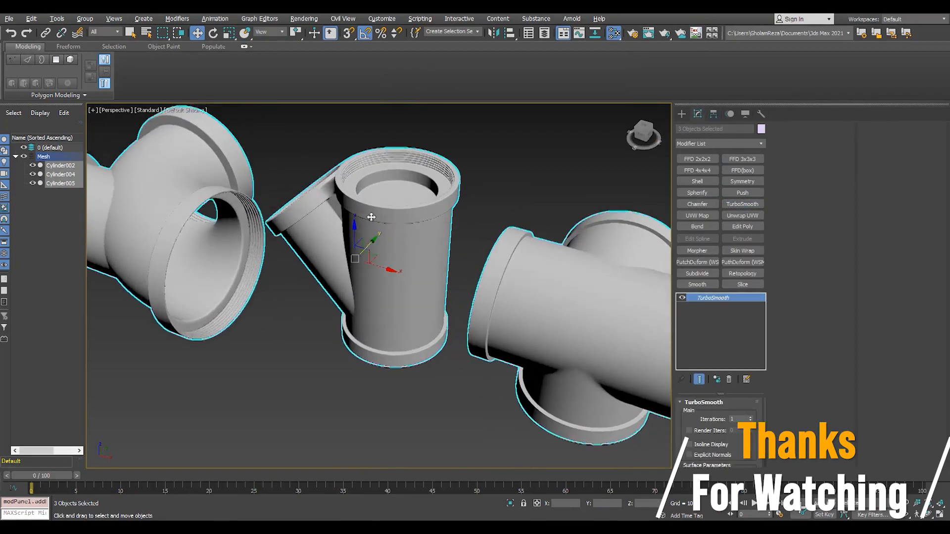